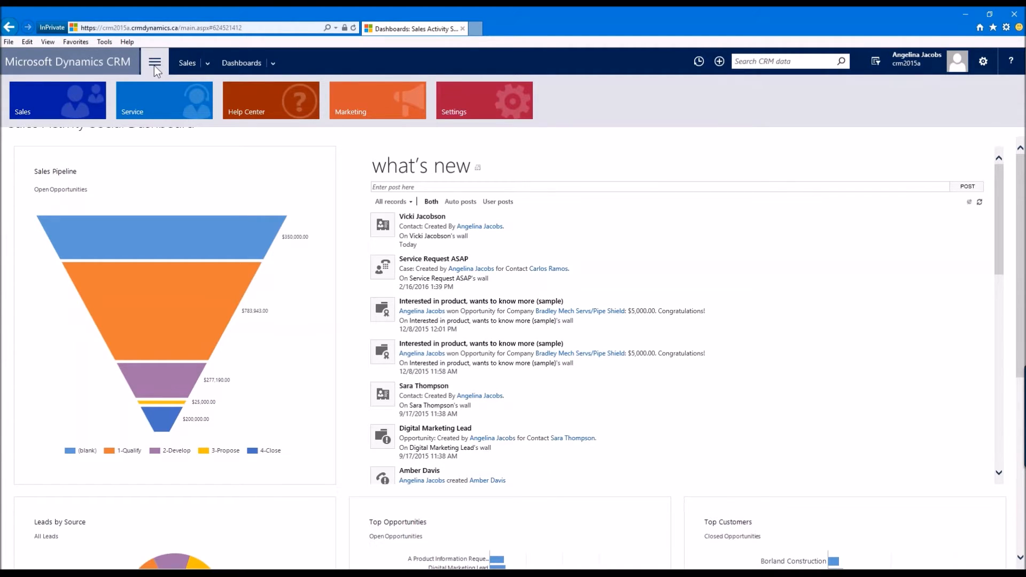
Step: Open the Security Roles list from the Security section of Settings
left_click(495, 101)
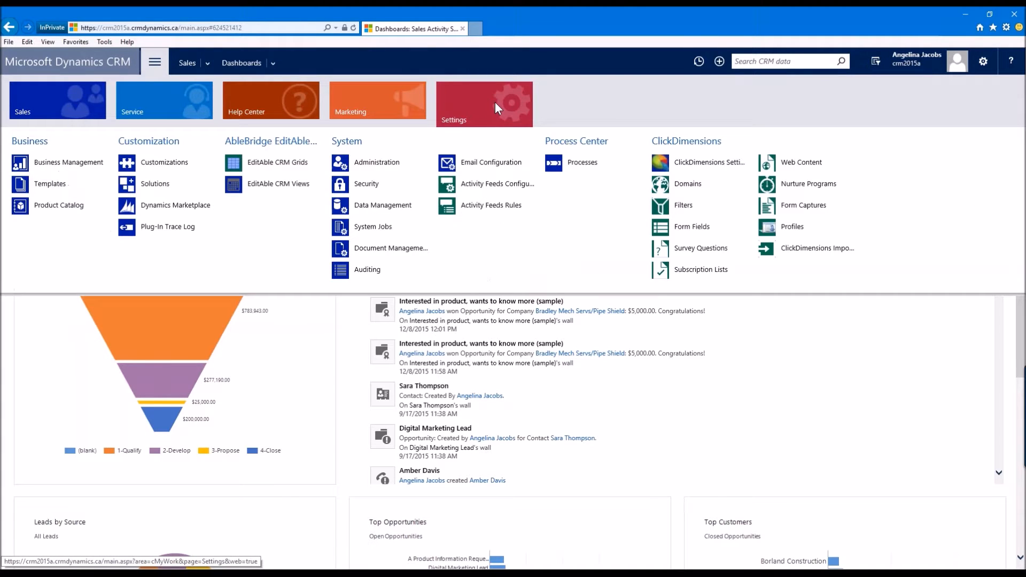
left_click(344, 187)
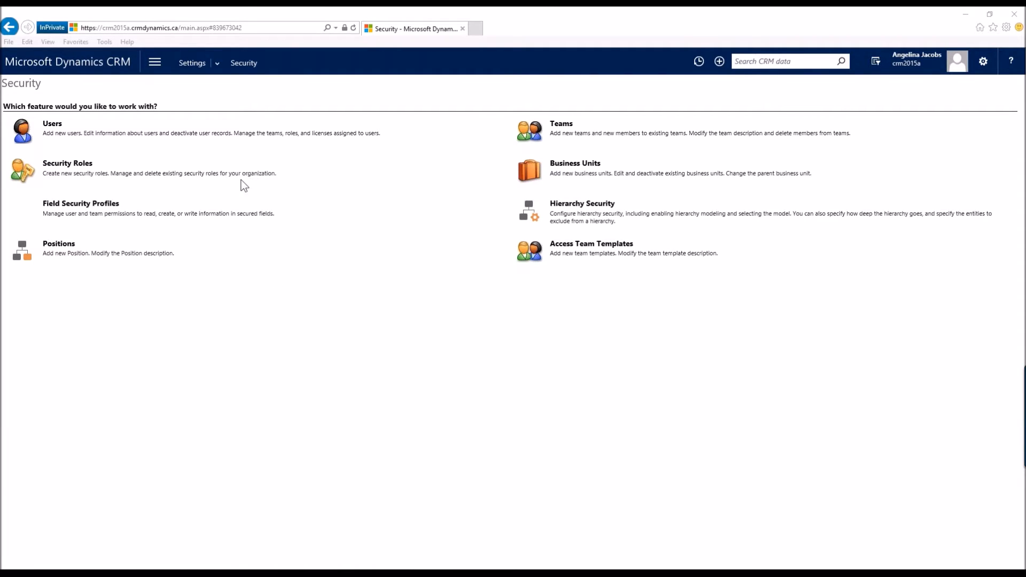
left_click(63, 175)
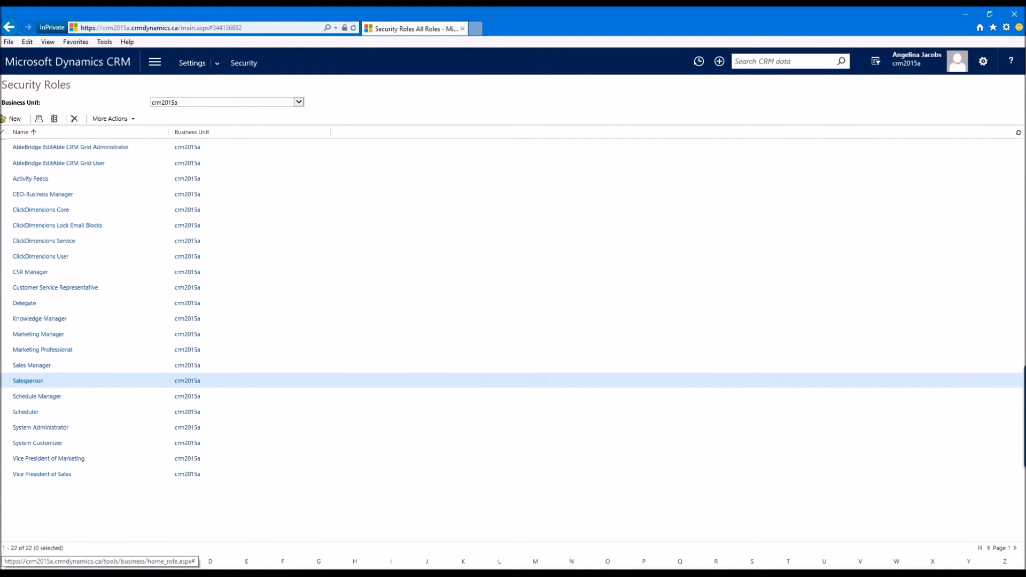
Step: Open the Salesperson security role to view its details, then close it
left_click(32, 382)
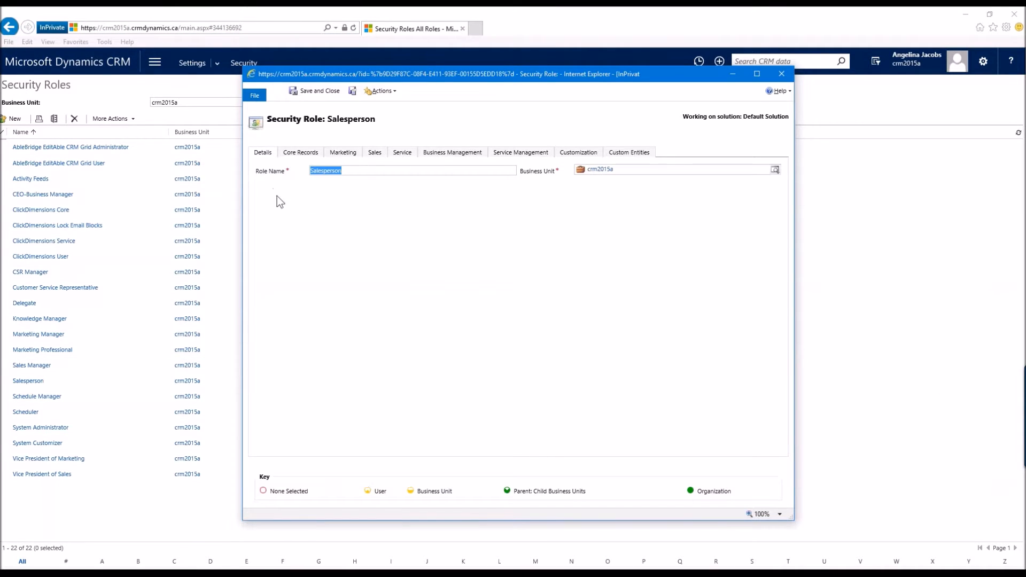
left_click_drag(243, 68, 165, 28)
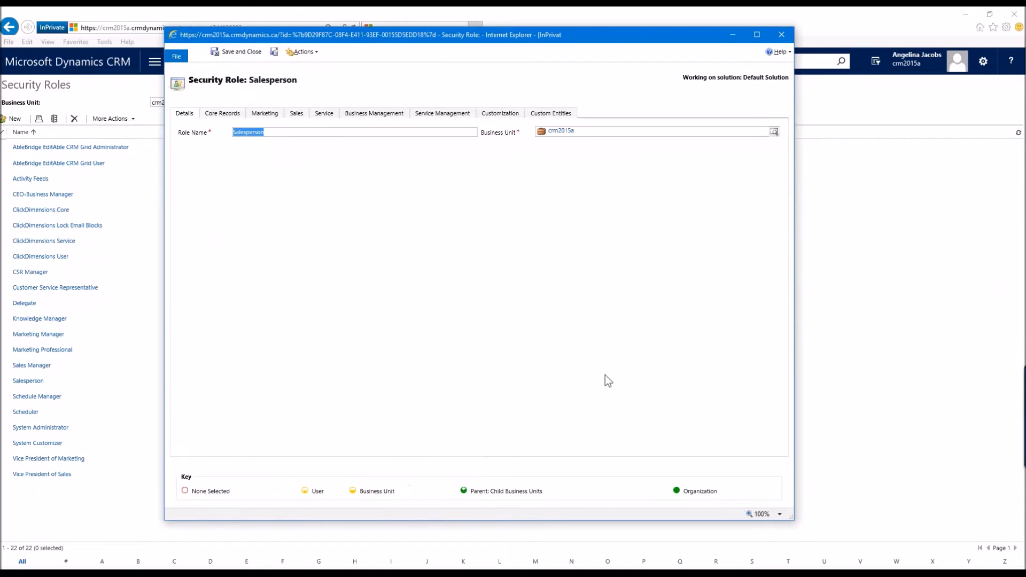
left_click_drag(793, 519, 907, 537)
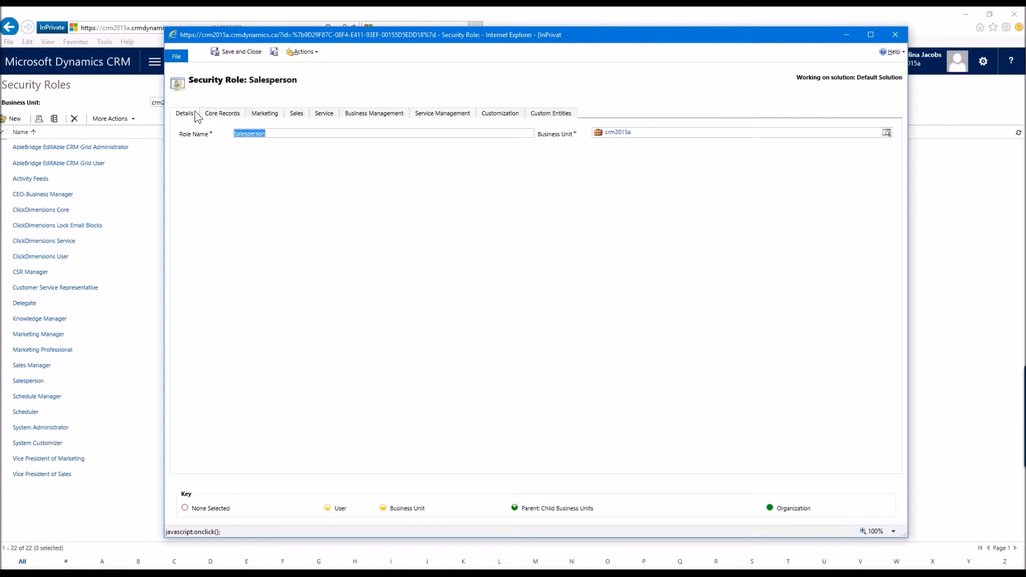
left_click(895, 35)
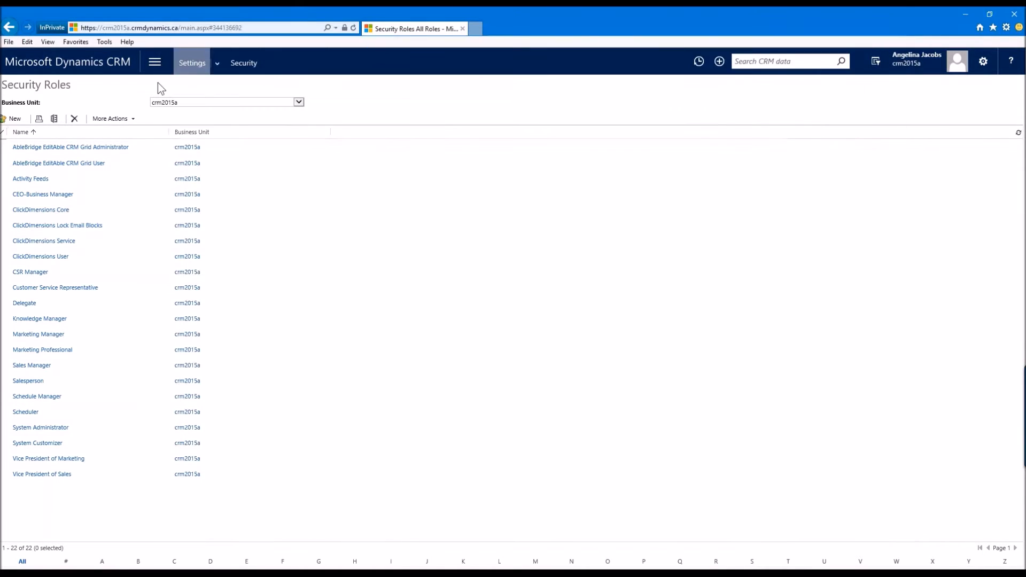
Step: Start a new security role and browse each of its privilege tabs, closing it without saving
left_click(15, 120)
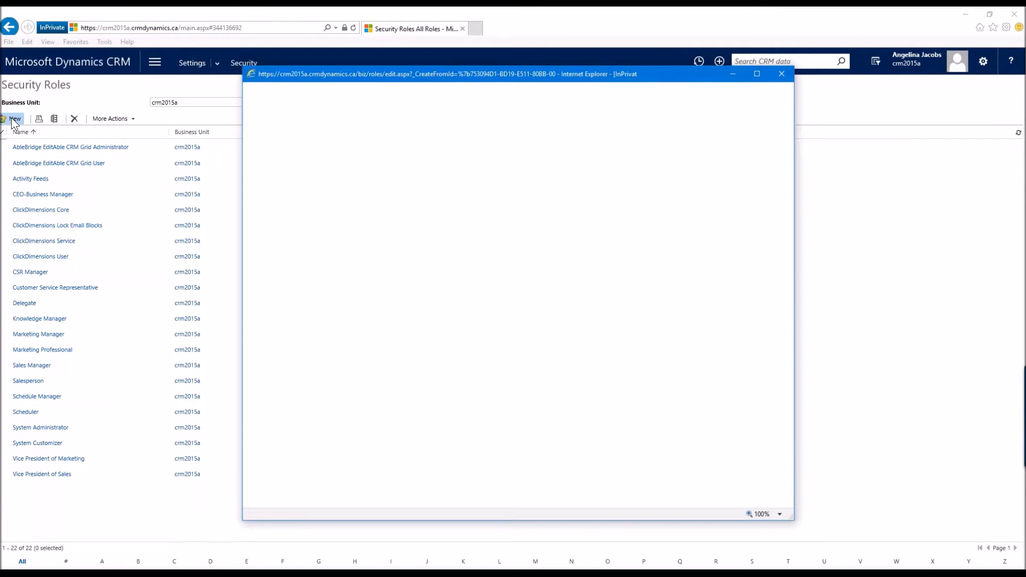
left_click_drag(243, 66, 80, 8)
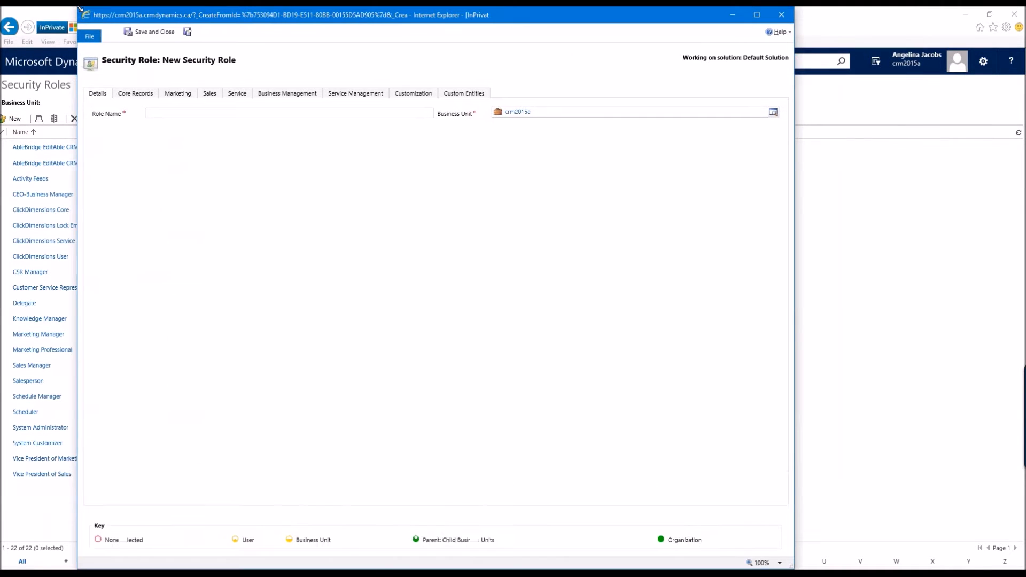
left_click(142, 97)
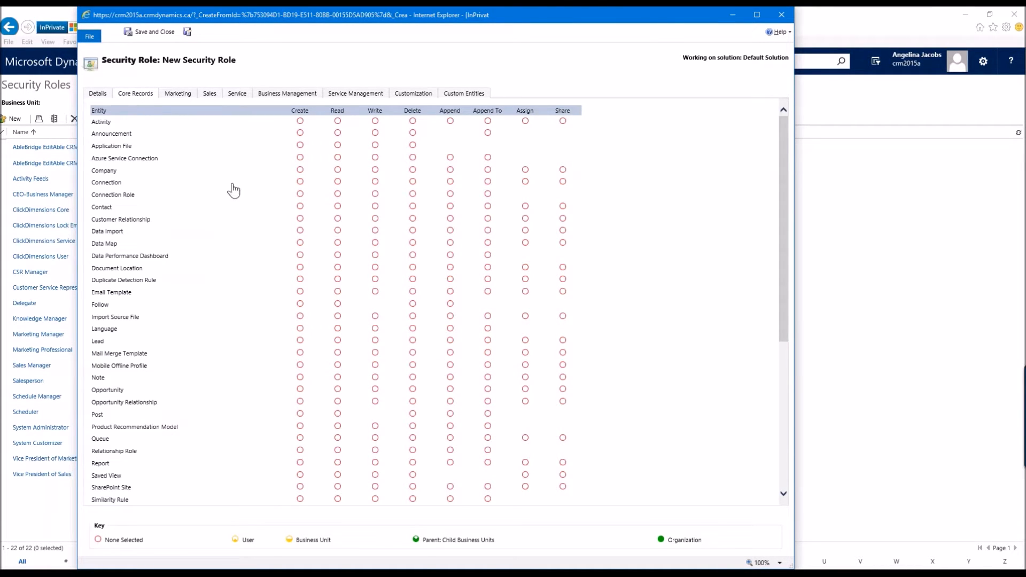
left_click(178, 94)
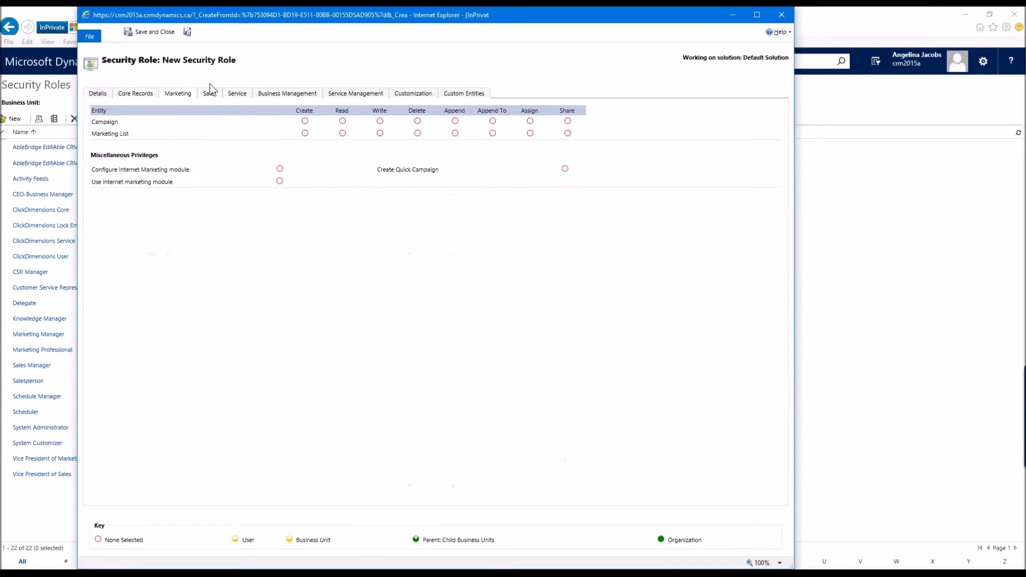
left_click(211, 97)
left_click(235, 95)
left_click(297, 96)
left_click(355, 94)
left_click(413, 94)
left_click(453, 97)
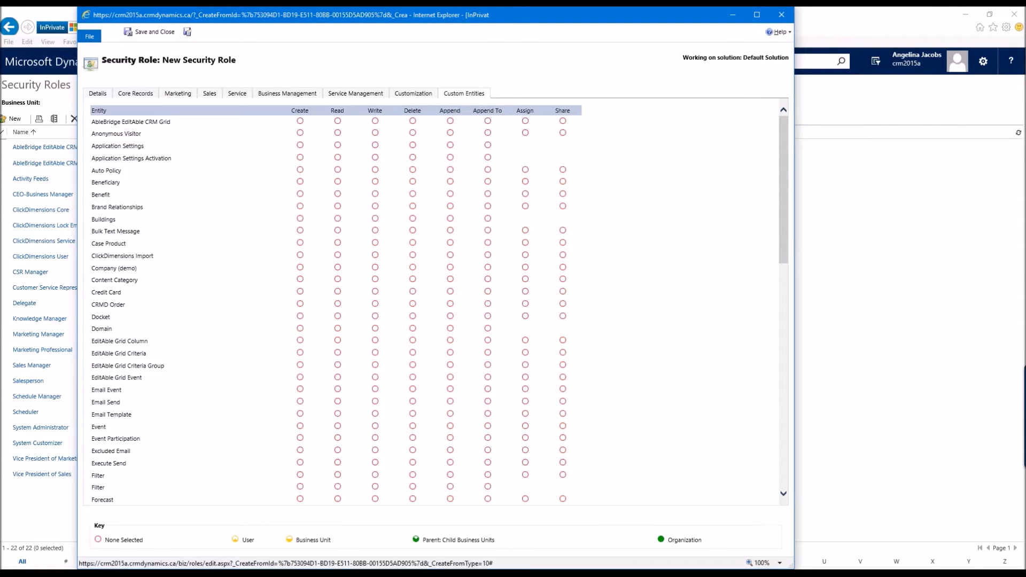
left_click(135, 95)
left_click(96, 94)
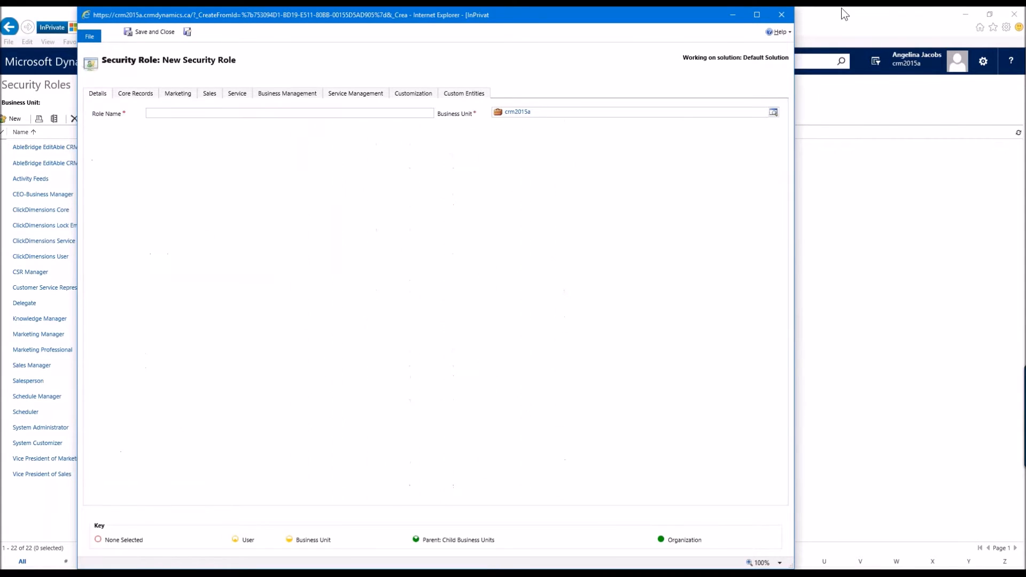
left_click(781, 16)
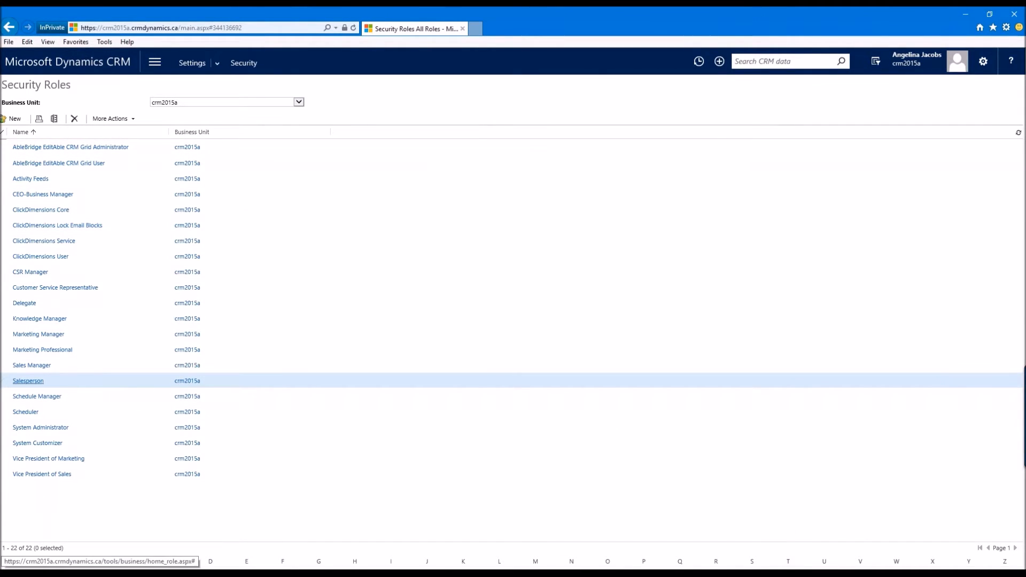
Step: Copy the Salesperson role into a new role named Salesperson demo
left_click(24, 381)
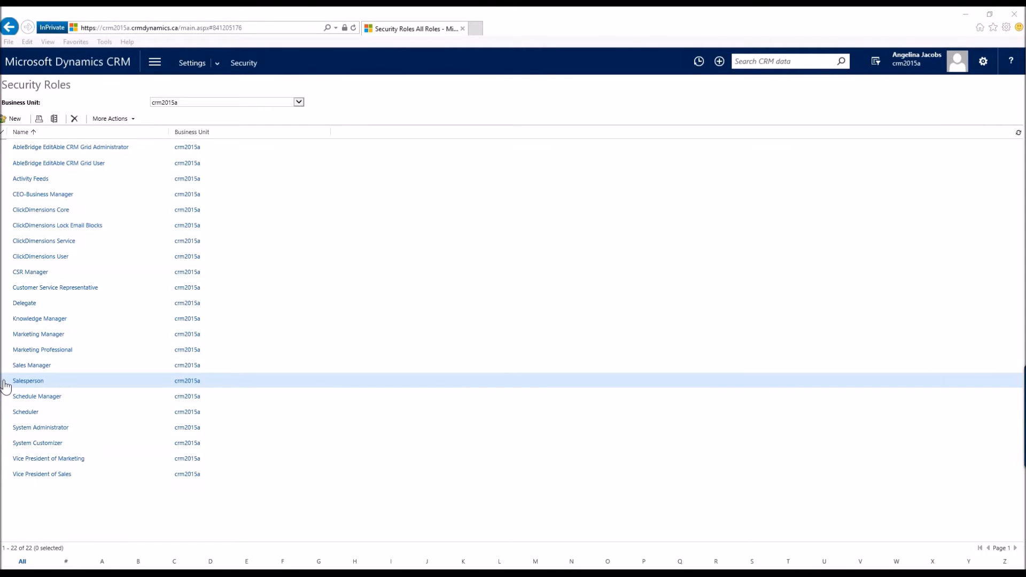
left_click(5, 383)
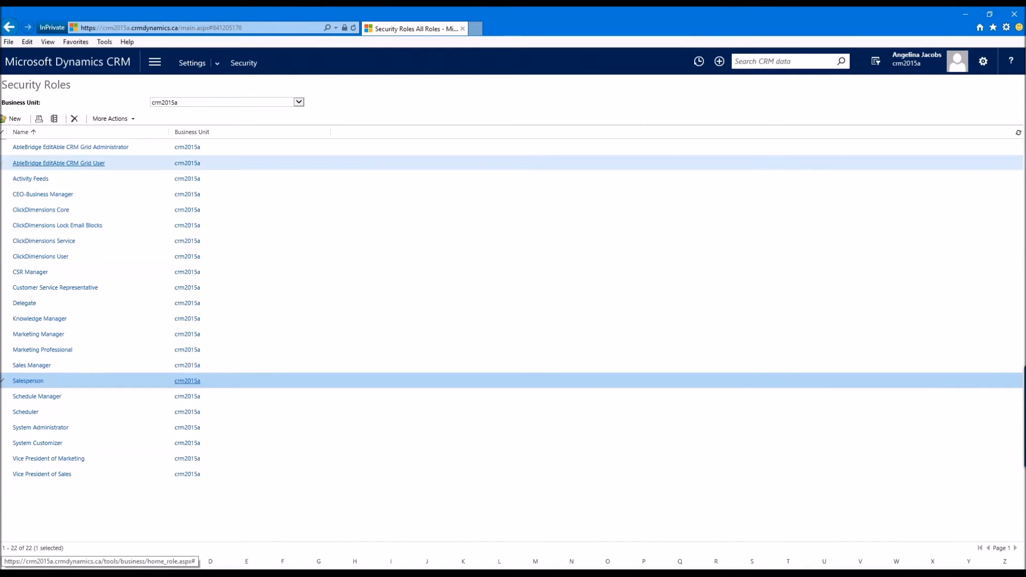
left_click(130, 119)
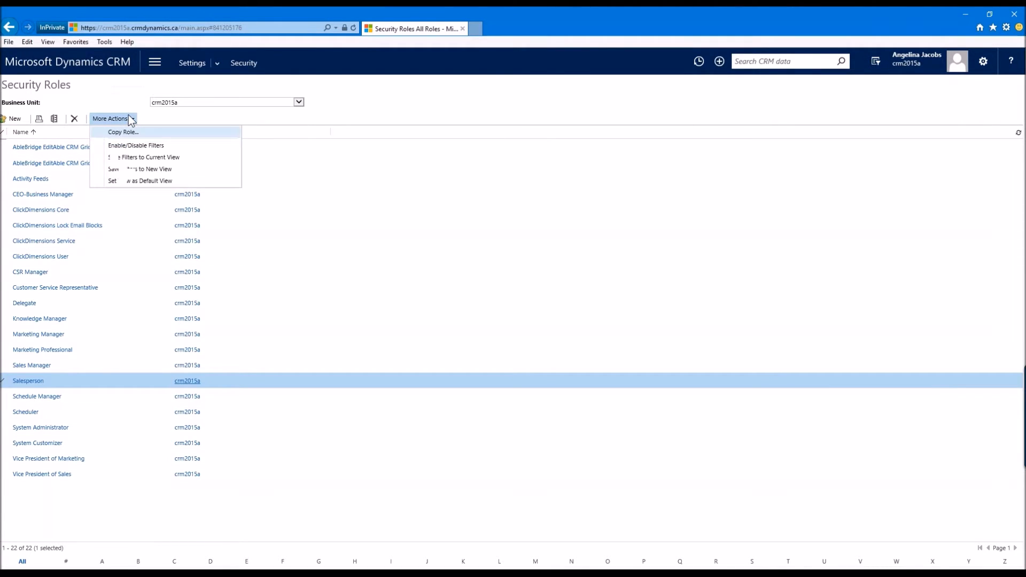
left_click(154, 133)
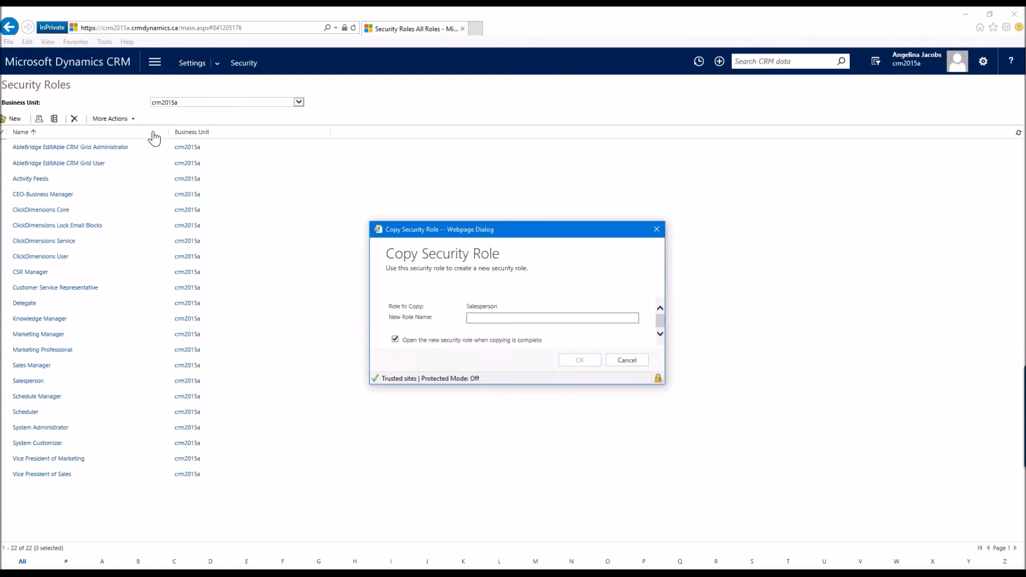
left_click(477, 317)
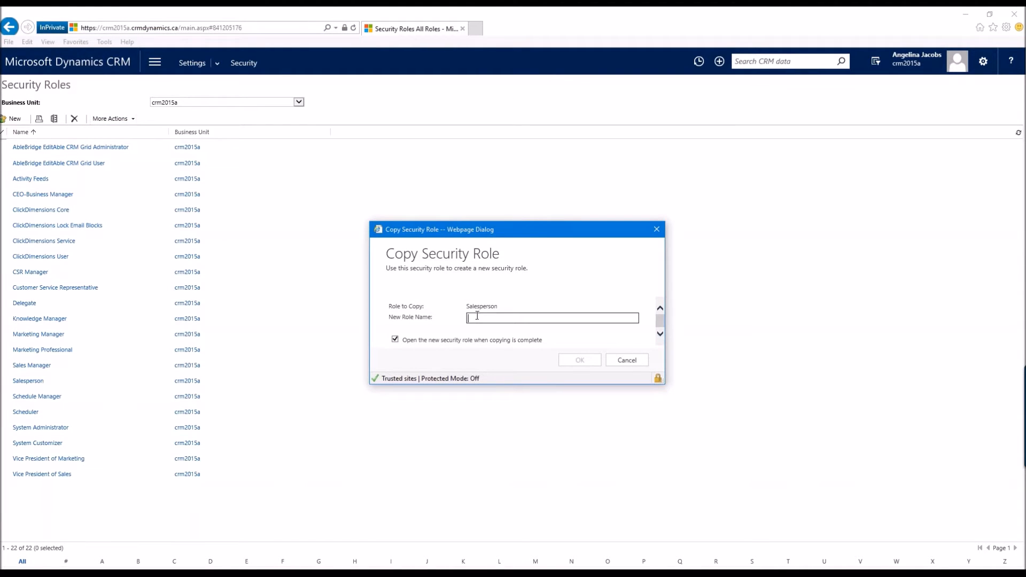
type("Salesperson demo")
left_click(586, 362)
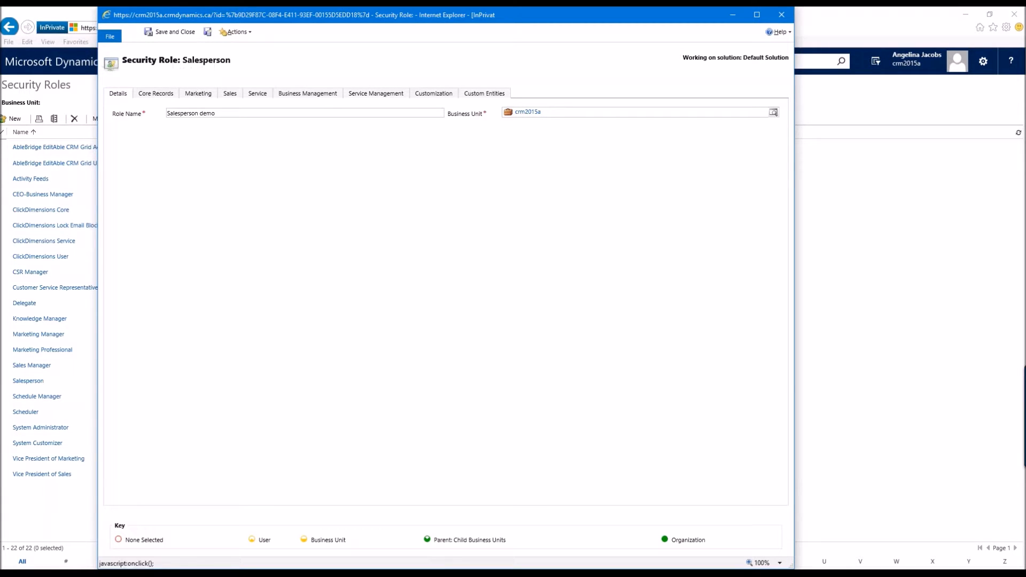
Step: Review the privilege settings on each tab of the copied role
left_click(156, 96)
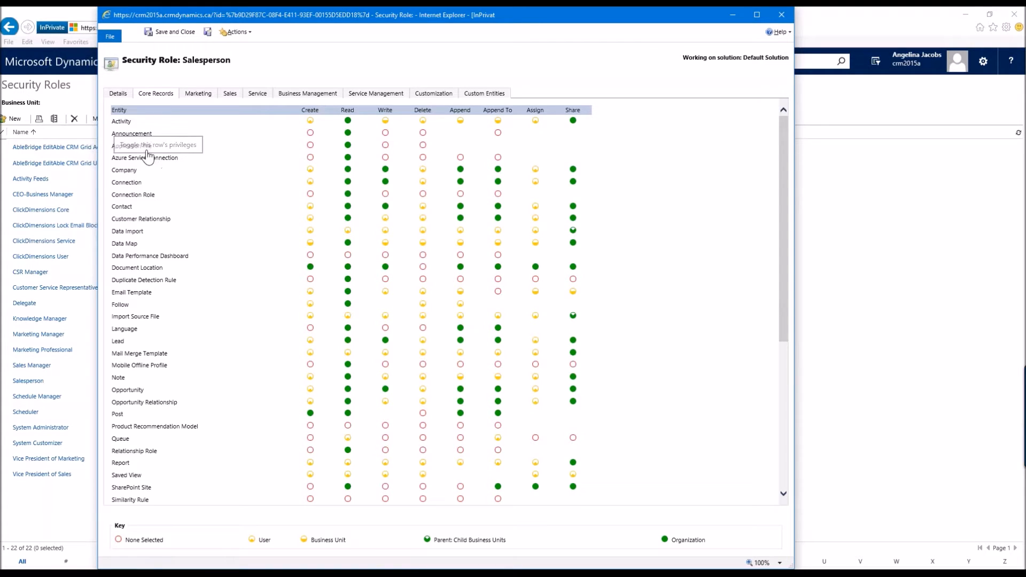
left_click(198, 96)
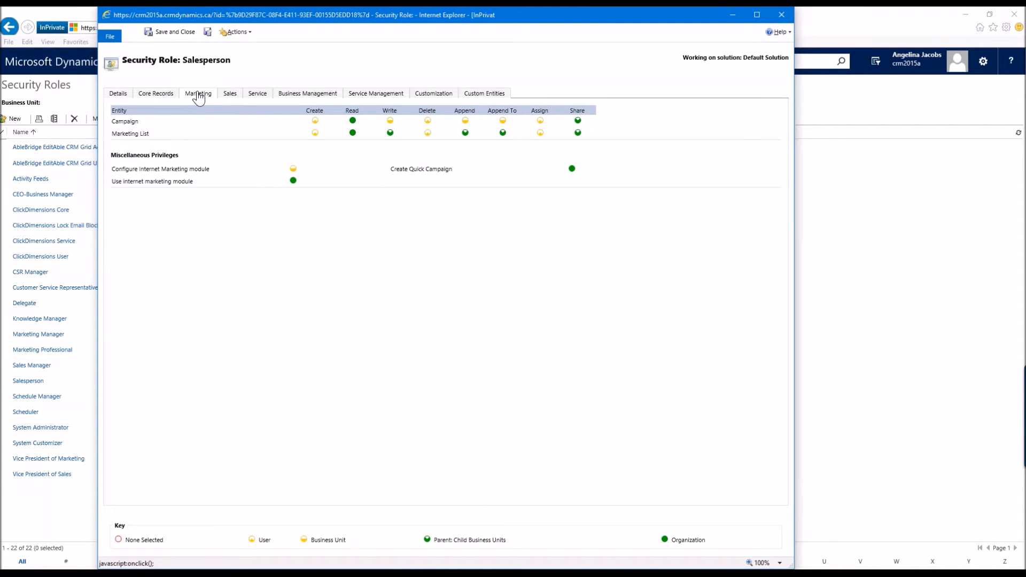
left_click(232, 97)
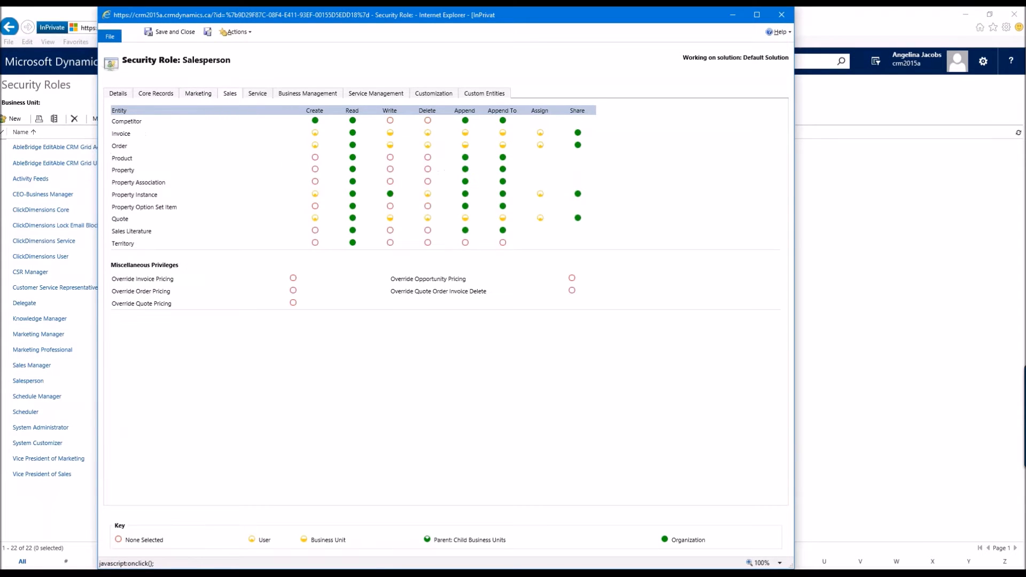
left_click(258, 96)
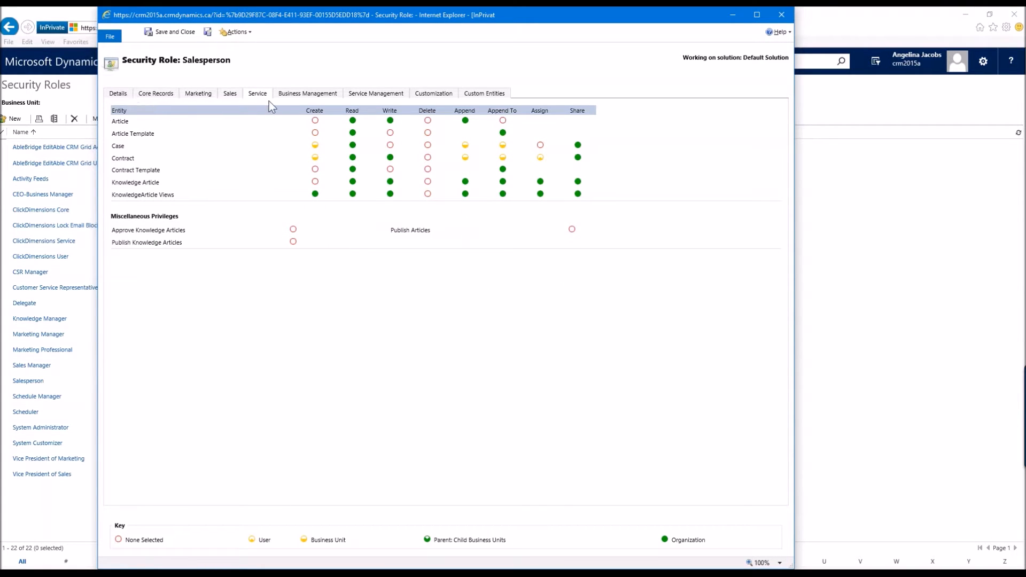
left_click(307, 94)
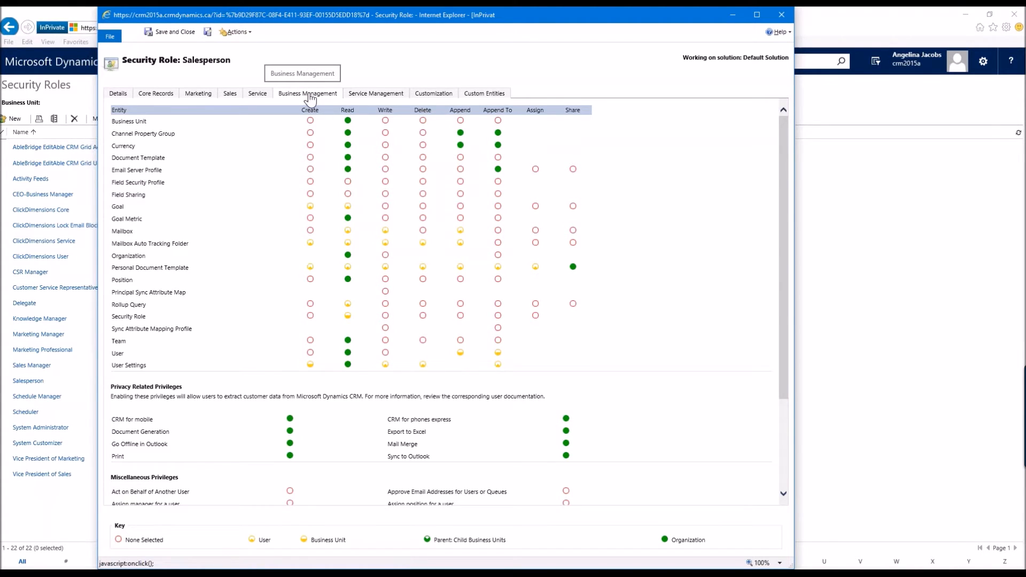
left_click(368, 95)
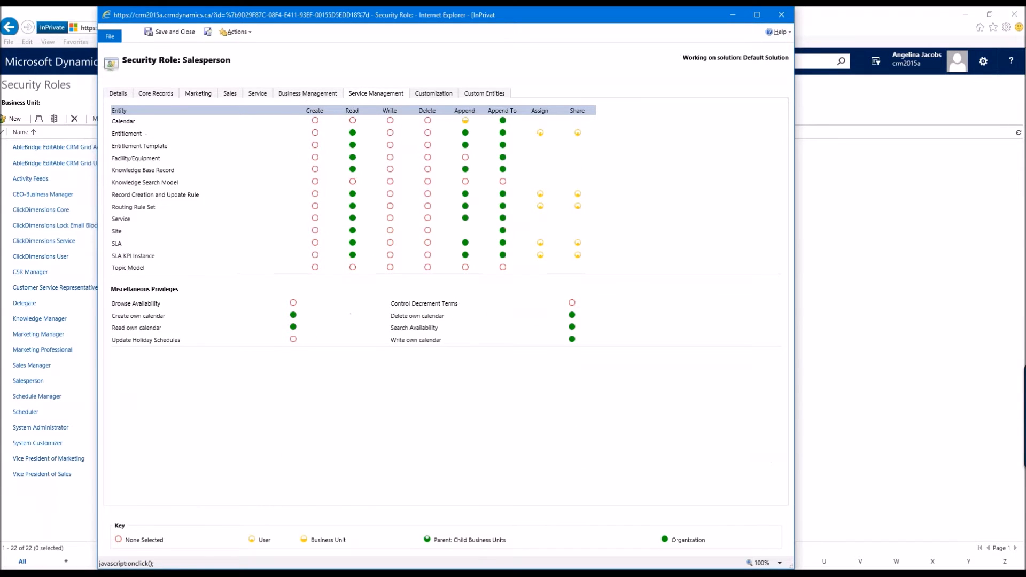
left_click(430, 95)
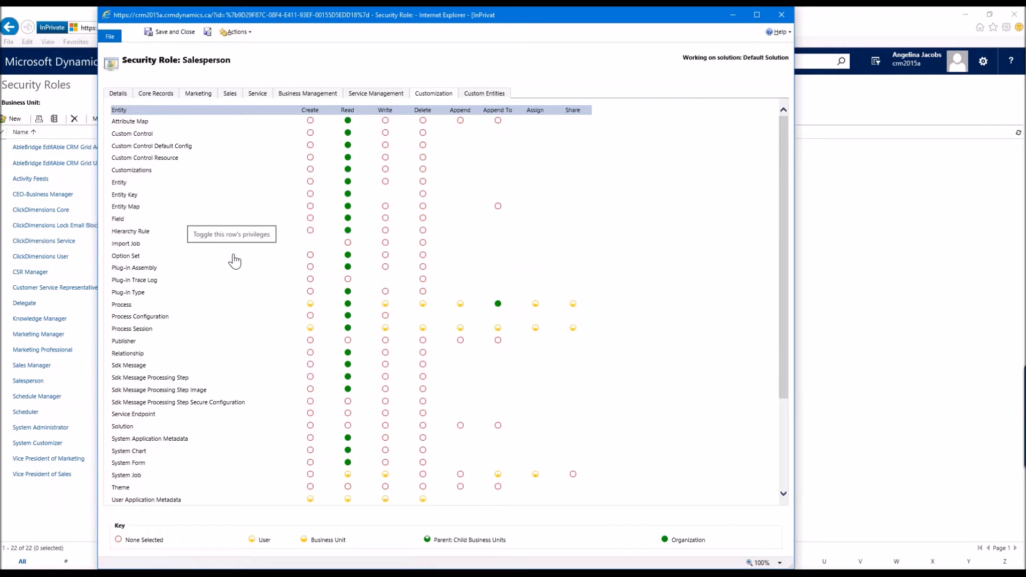
left_click(481, 95)
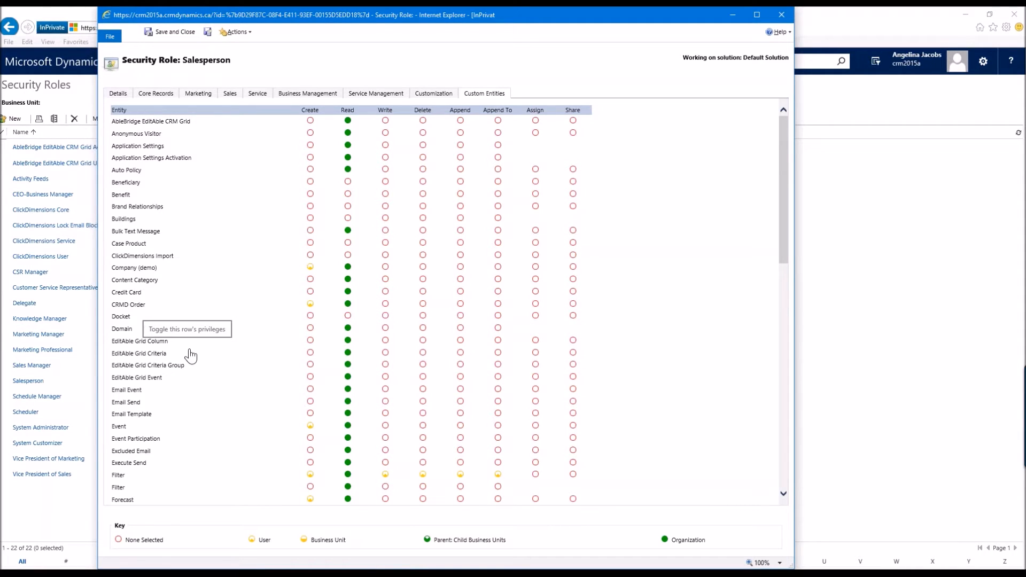
left_click(155, 95)
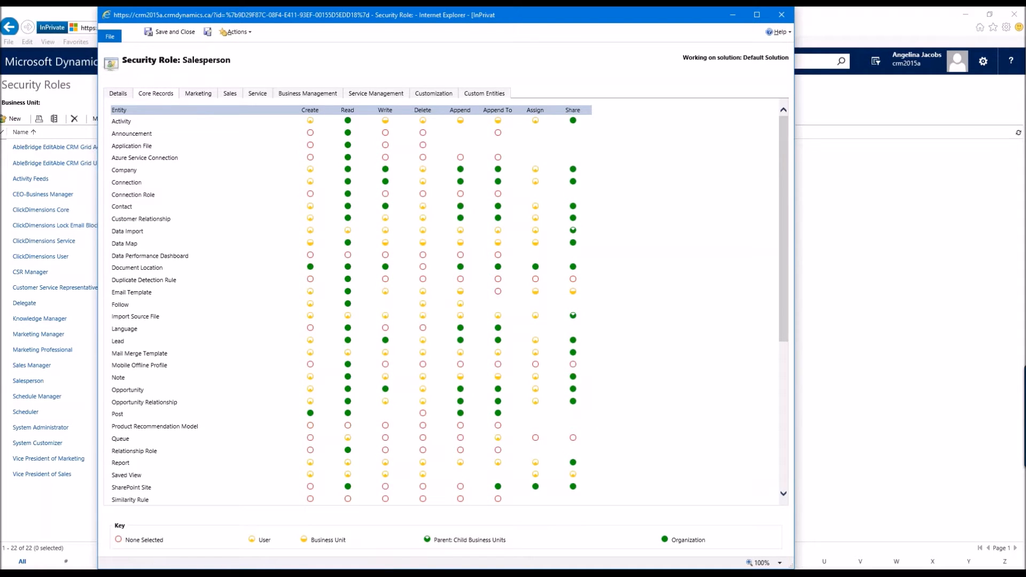
mouse_move(444, 574)
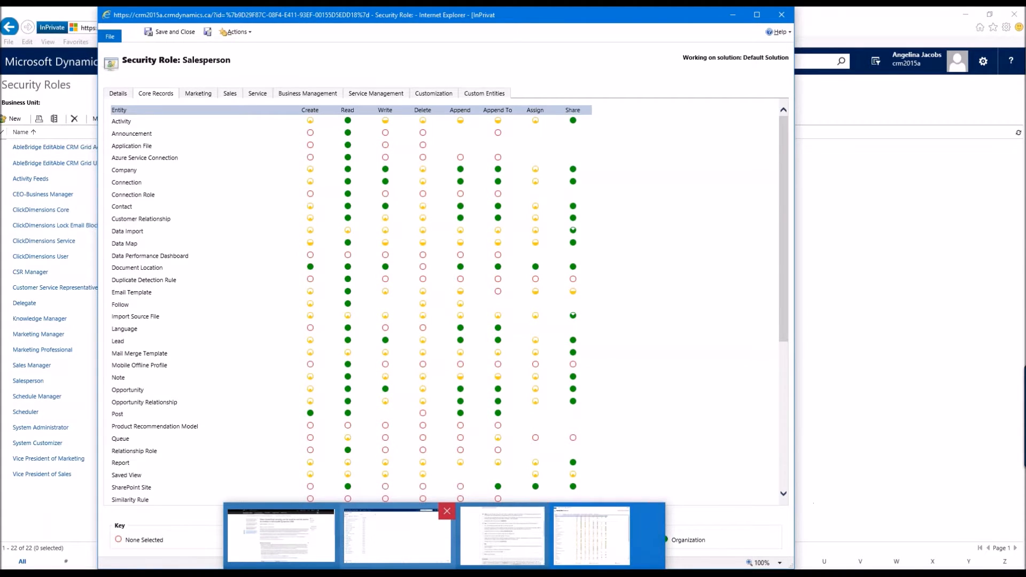
left_click(397, 534)
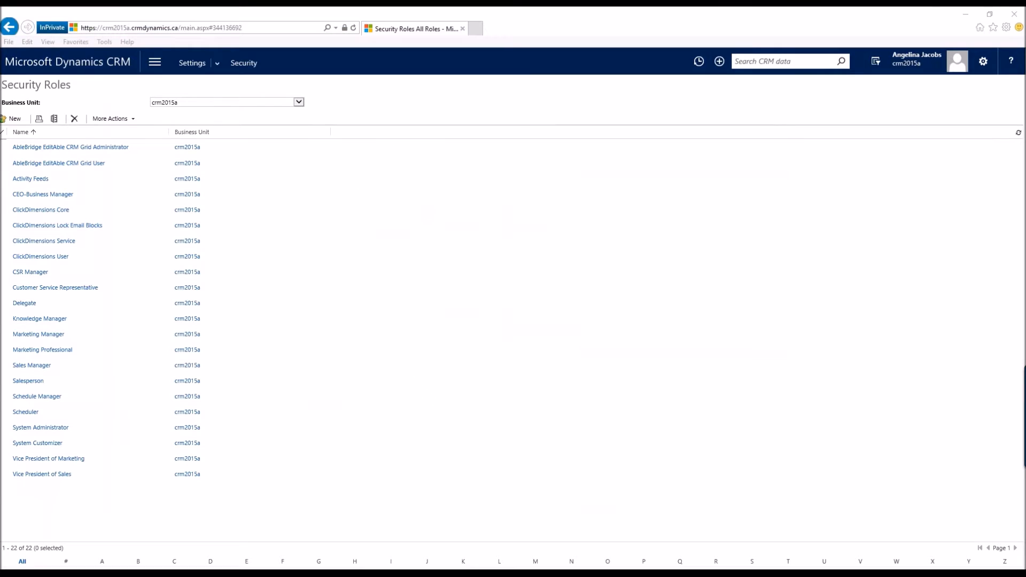
left_click(451, 535)
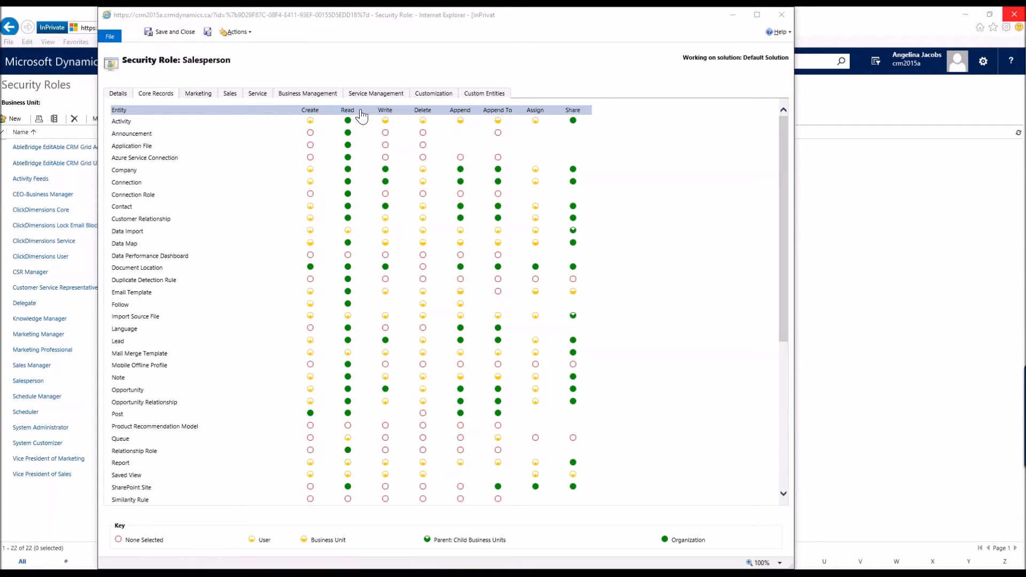
Step: Change the Company entity's Read and Write privilege levels and adjust the Connection Write privilege
double_click(348, 169)
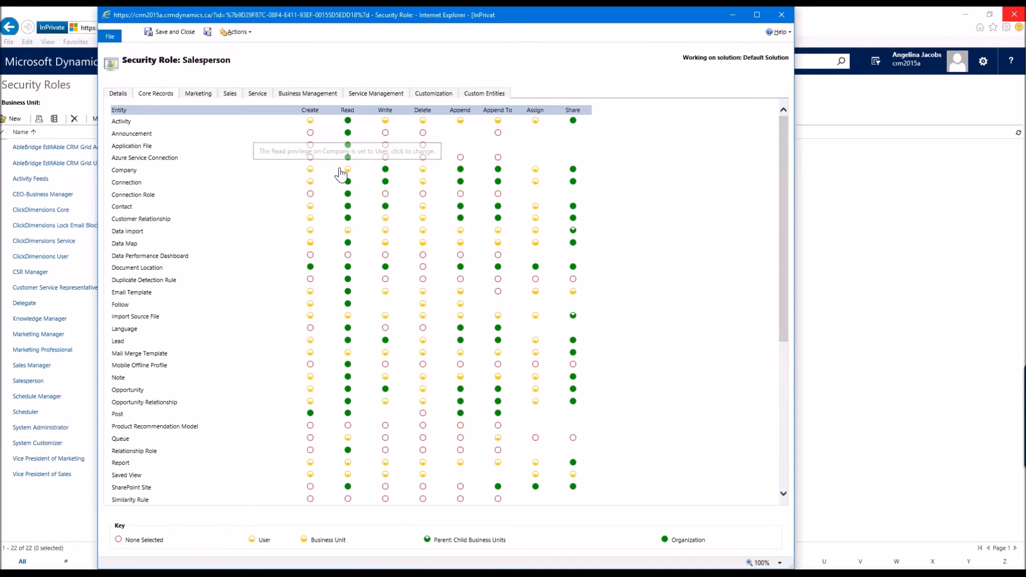
left_click(386, 176)
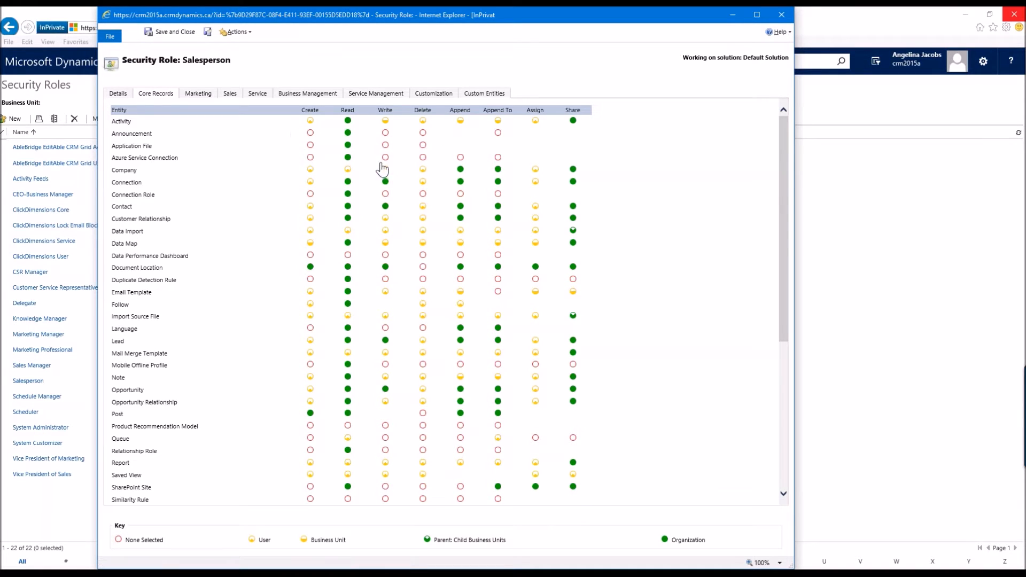
left_click(385, 181)
left_click_drag(325, 14, 356, 12)
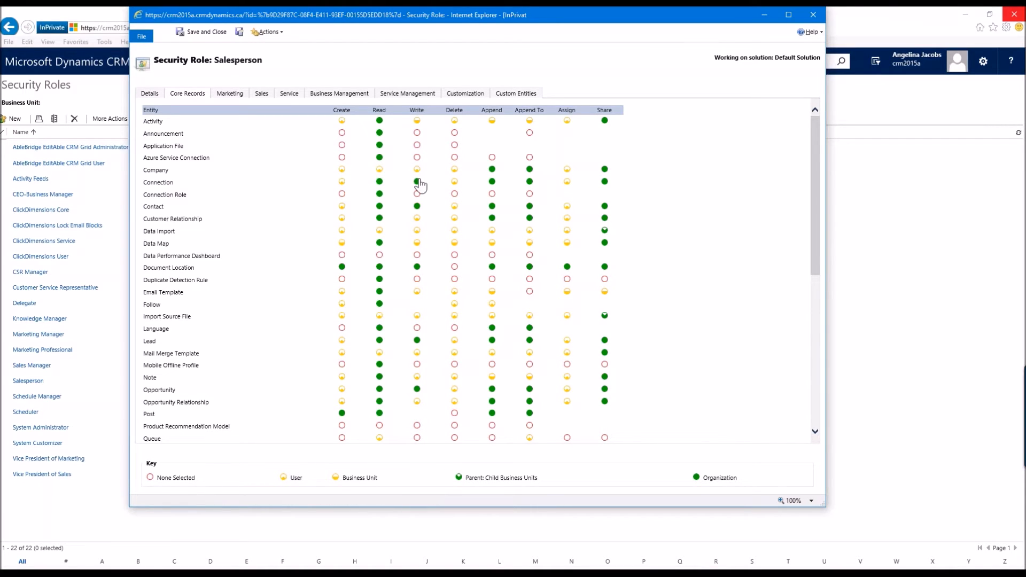
Step: Change the Company entity's Delete privilege level in the copied role
left_click(454, 170)
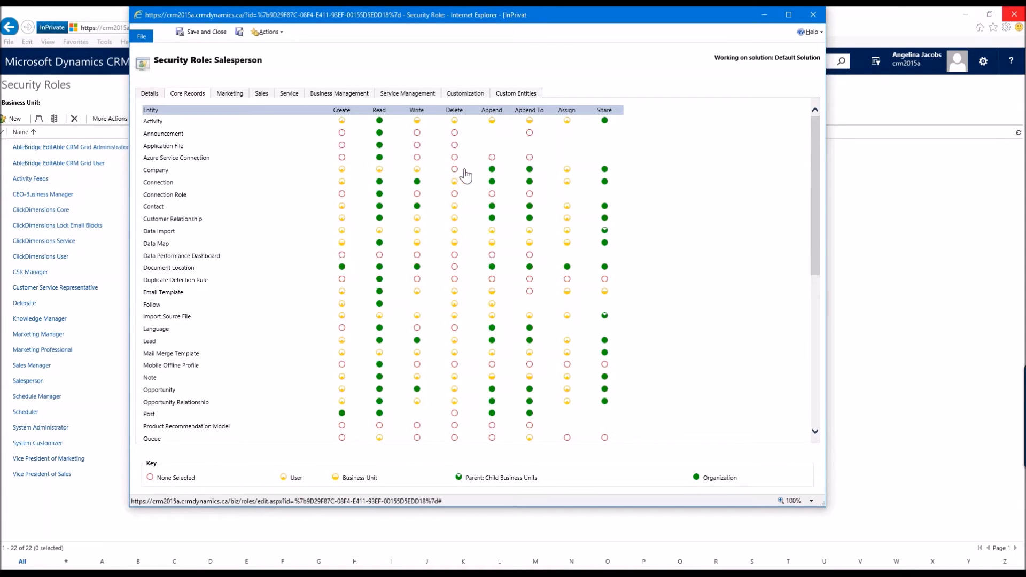
left_click(455, 169)
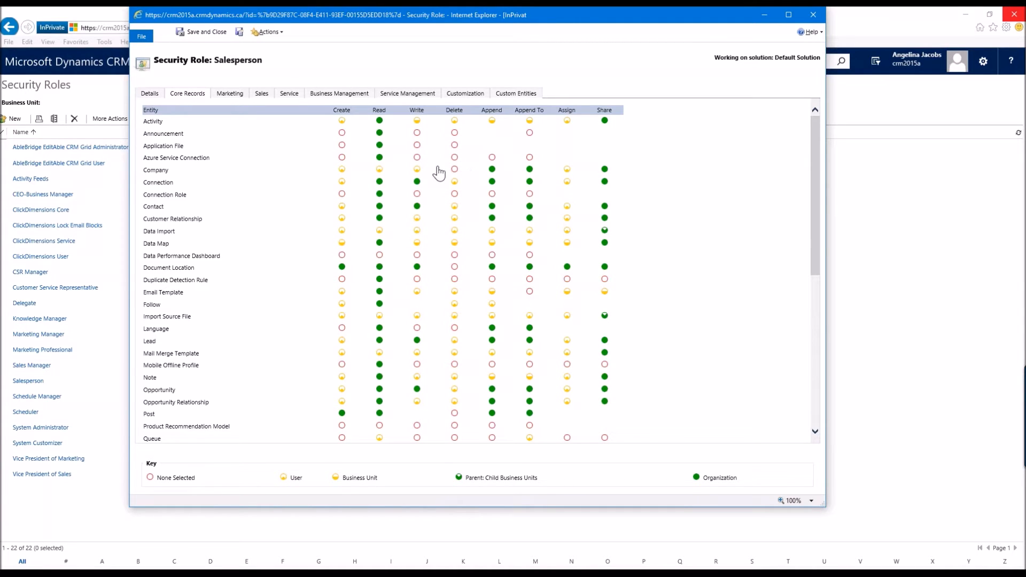
Step: Browse the Marketing, Sales, Service and Business Management privilege tabs of the role
left_click(229, 95)
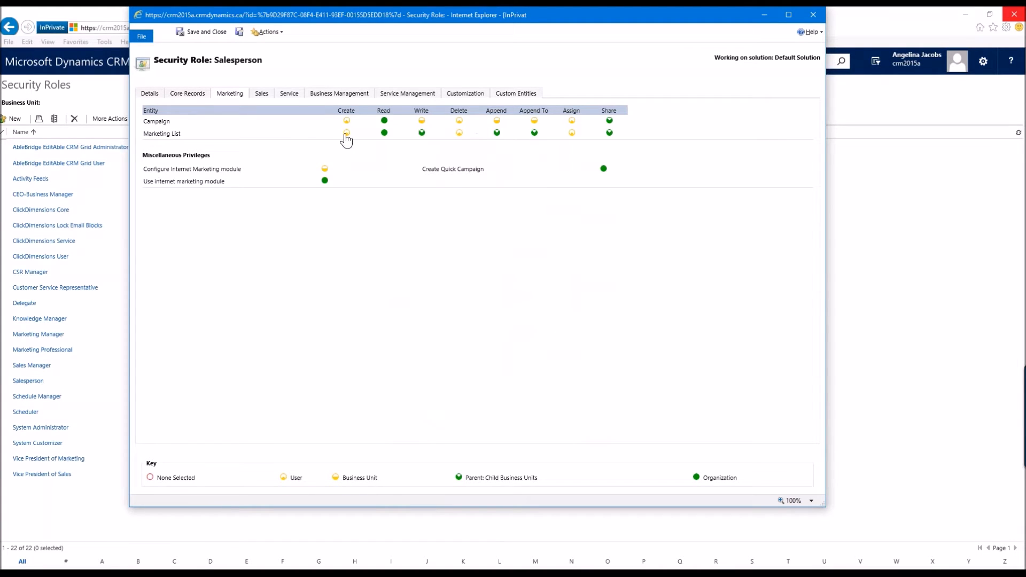
left_click(262, 94)
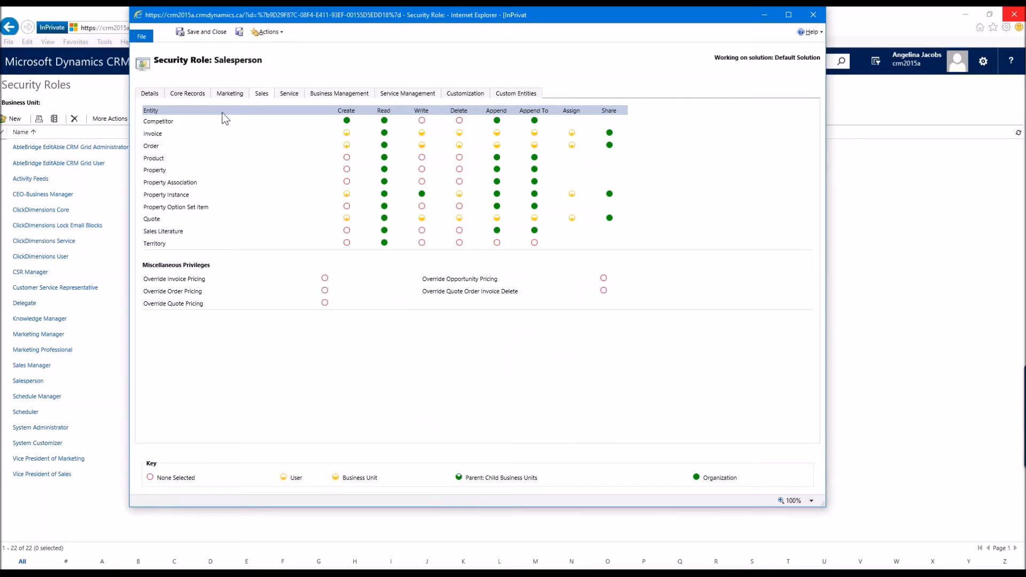
left_click(290, 95)
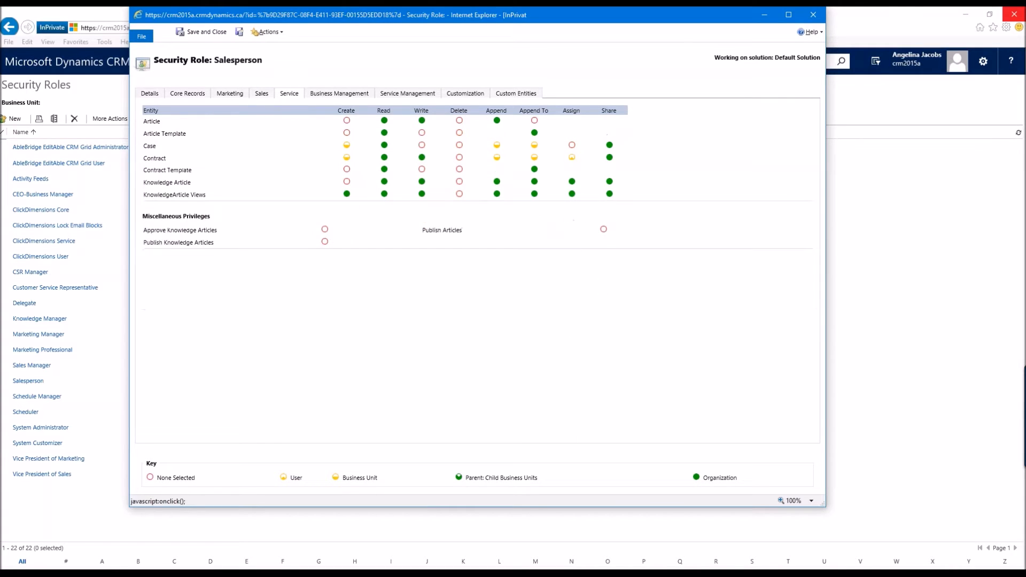
left_click(344, 97)
scroll(401, 324, "down", 3)
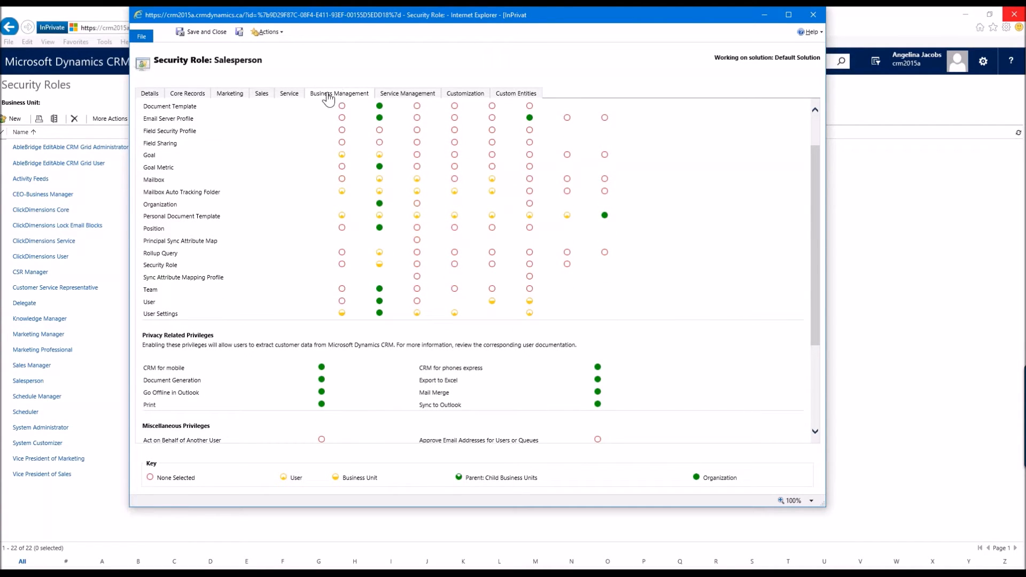
scroll(251, 338, "down", 2)
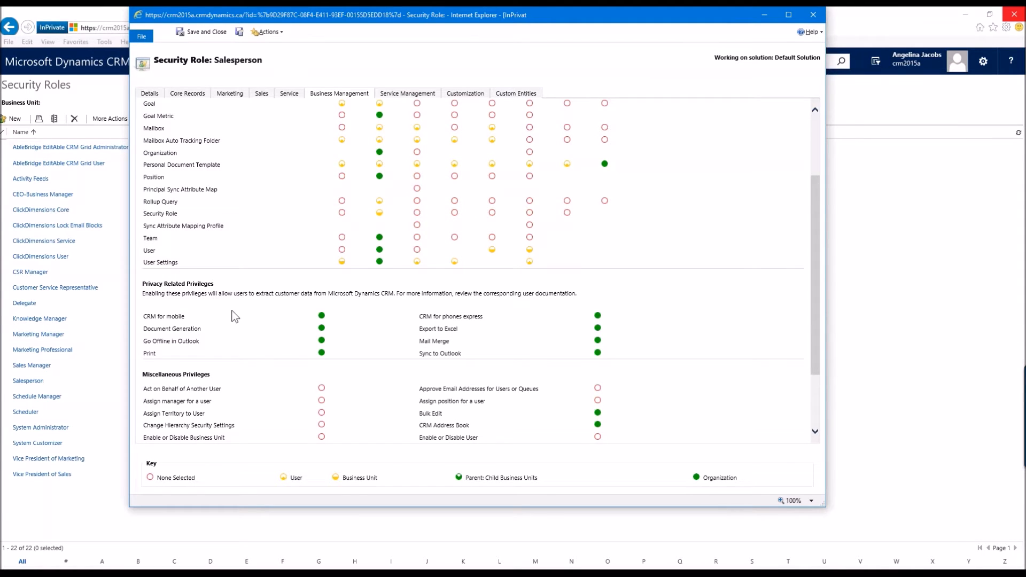
scroll(238, 320, "down", 1)
scroll(239, 319, "down", 1)
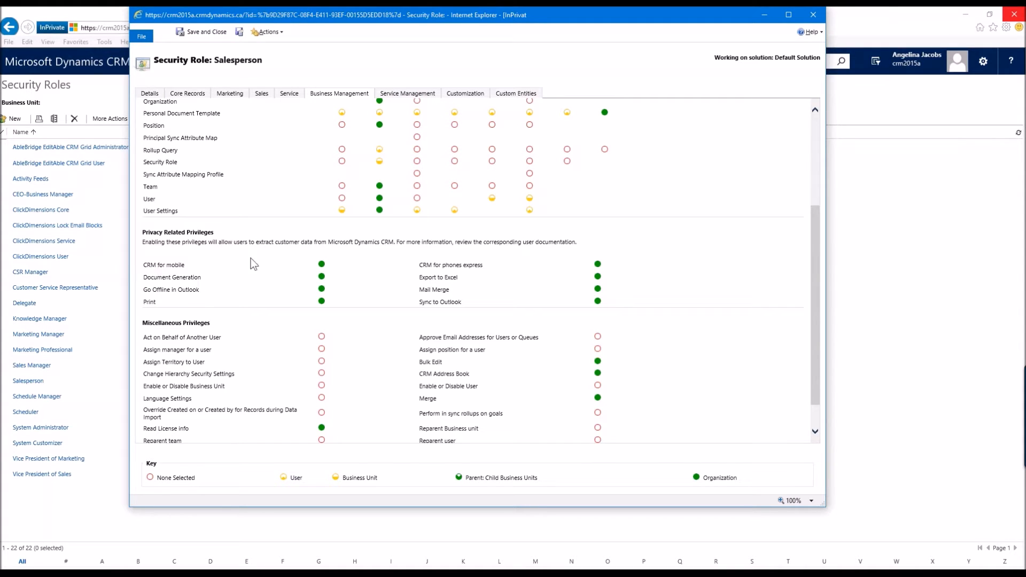
Step: Turn off the Export to Excel and Print privacy-related privileges
left_click(321, 264)
left_click(597, 277)
left_click(321, 301)
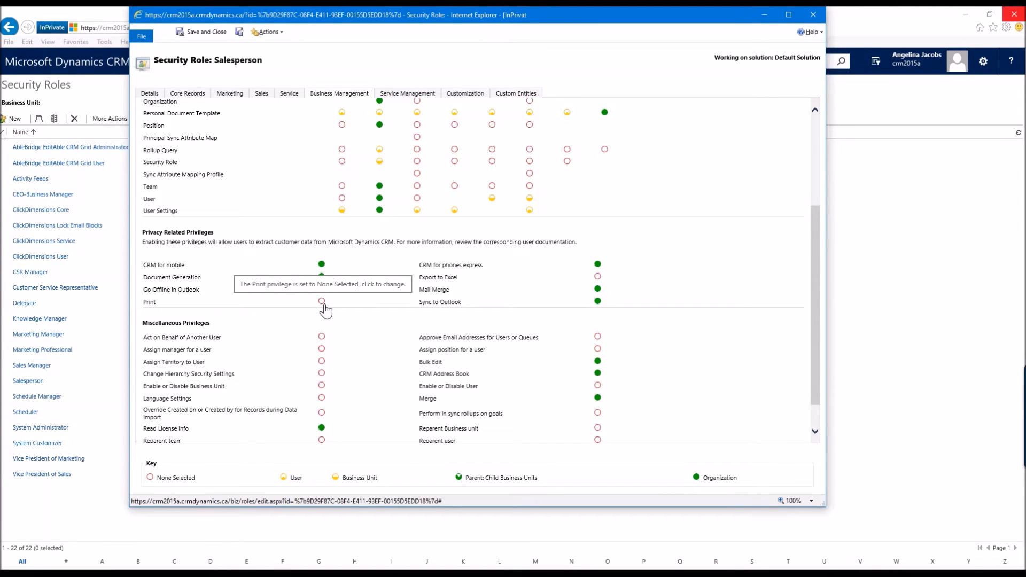
Step: Review the Customization tab privileges, then save and close the role
scroll(391, 342, "down", 1)
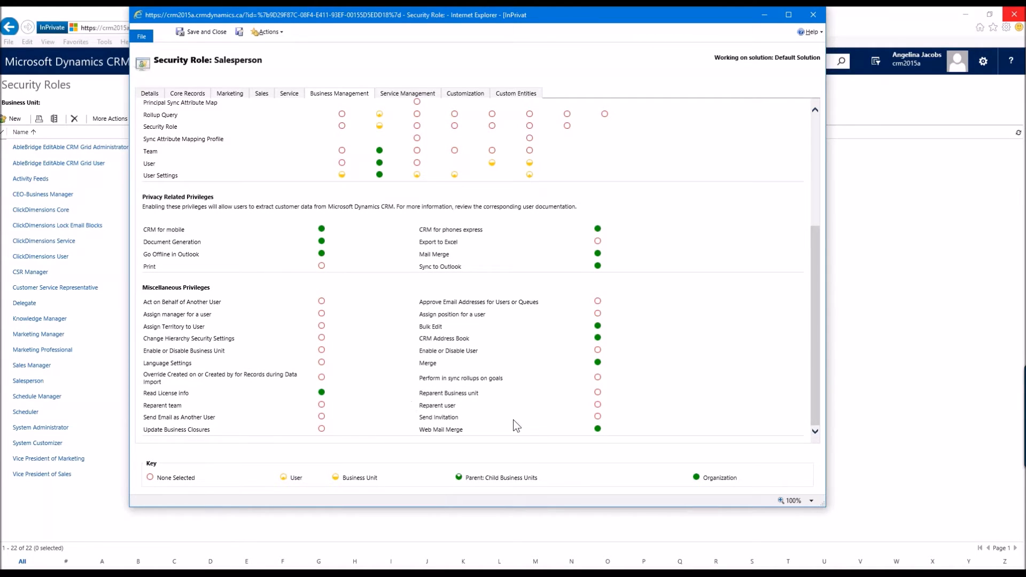
left_click(468, 94)
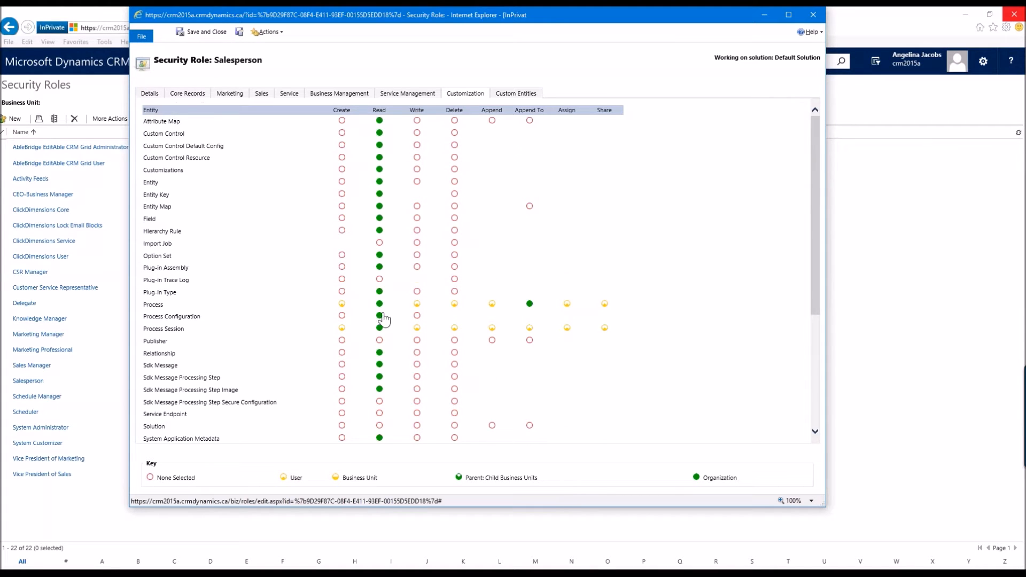
scroll(380, 320, "down", 4)
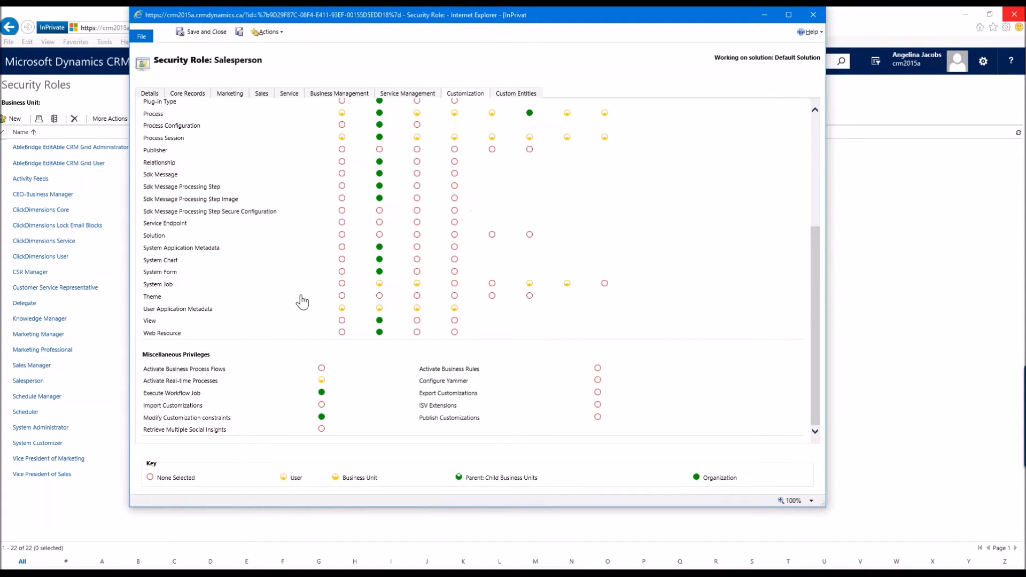
scroll(279, 314, "up", 4)
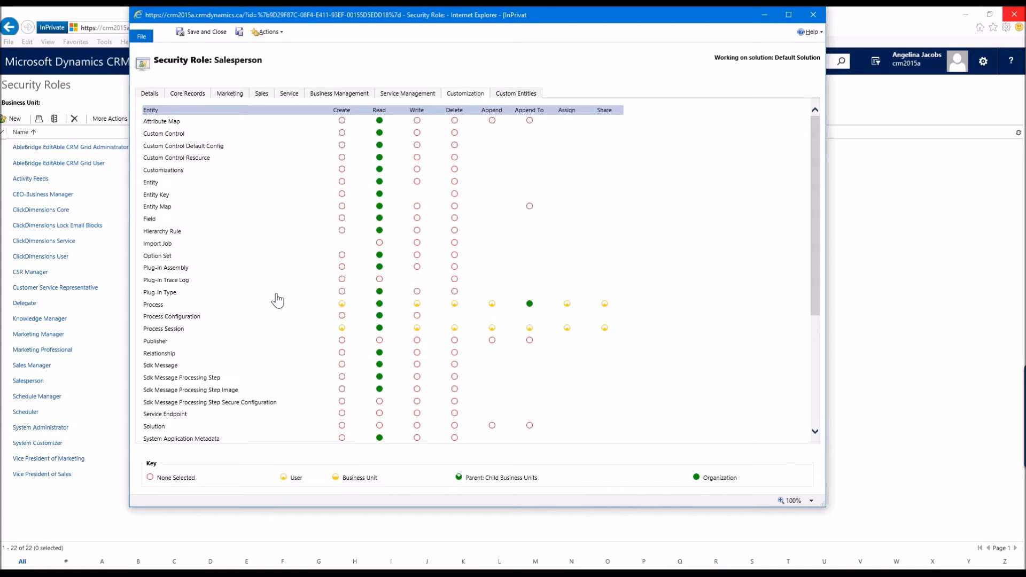
left_click_drag(332, 16, 336, 27)
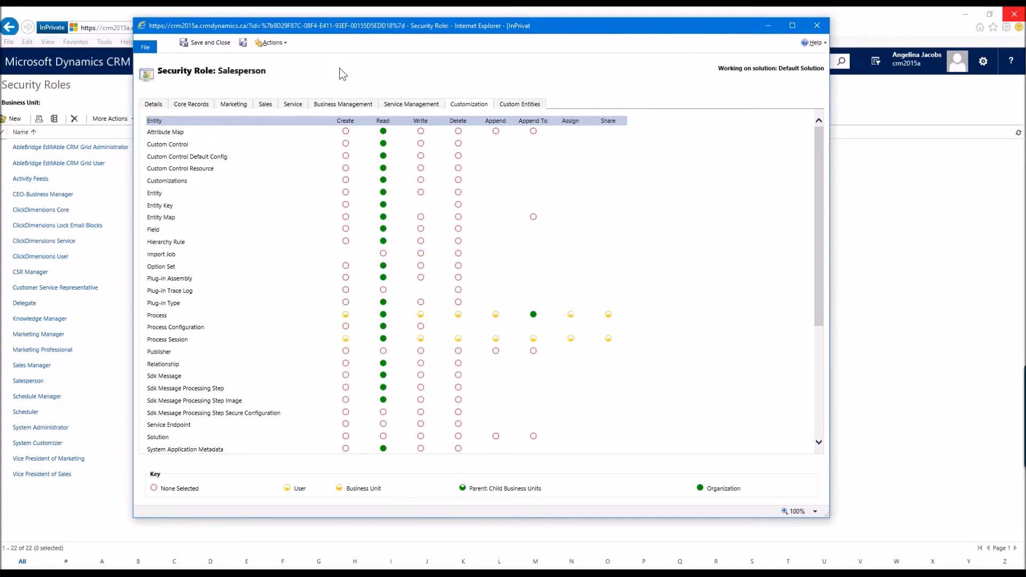
left_click(209, 44)
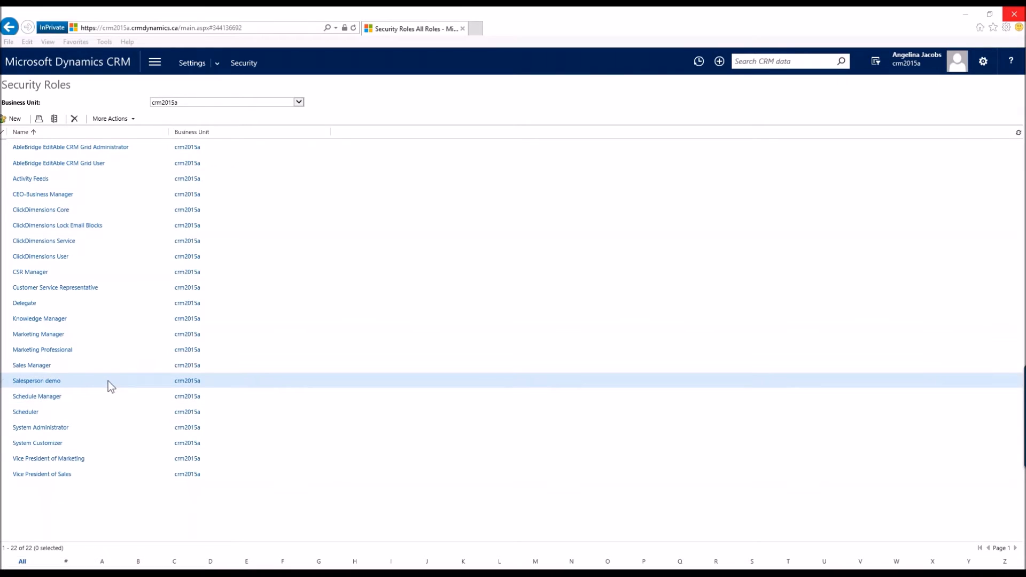
Step: Go to Security Users and open a user's record from the enabled users list
left_click(242, 65)
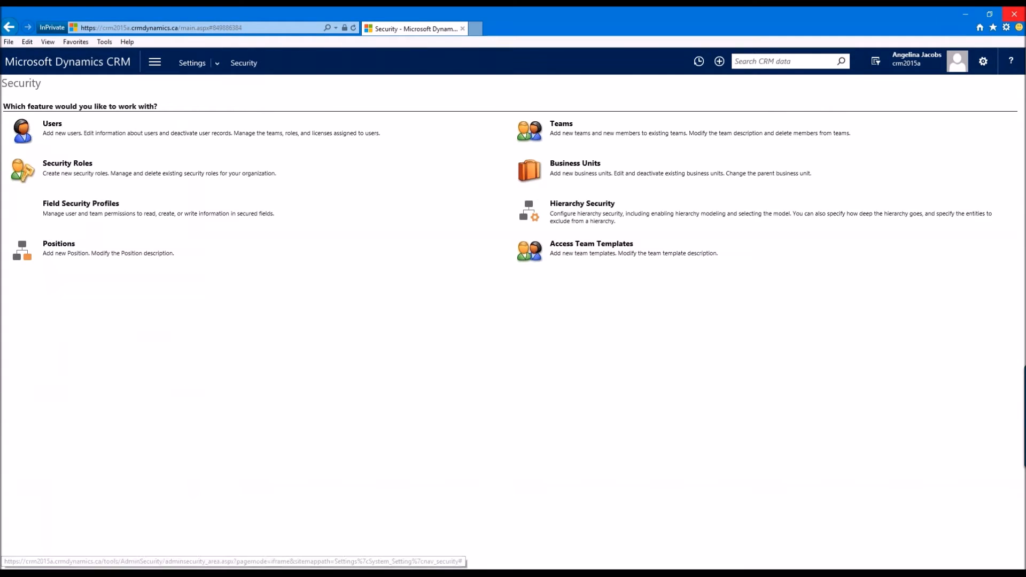
left_click(52, 126)
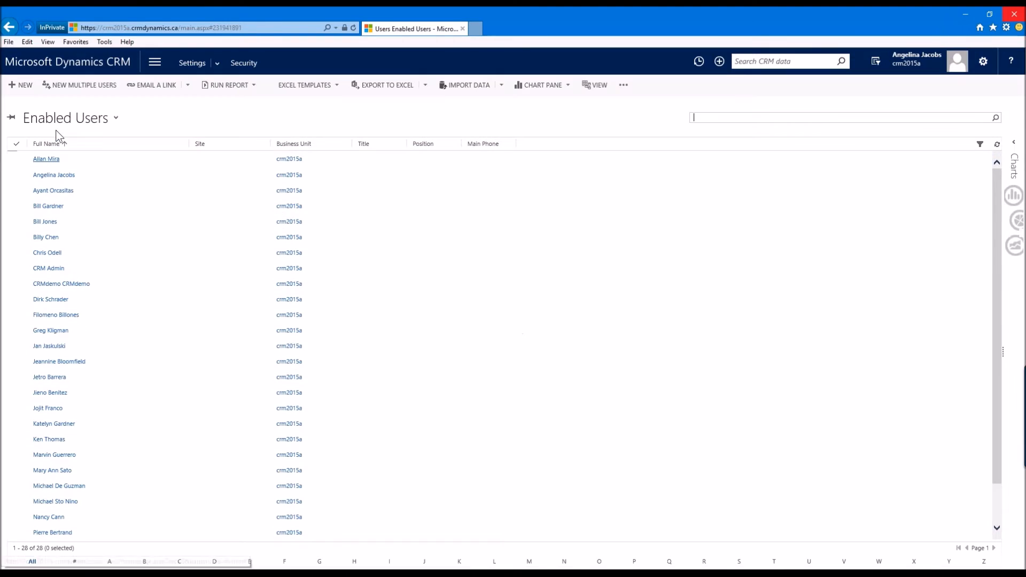
left_click(45, 221)
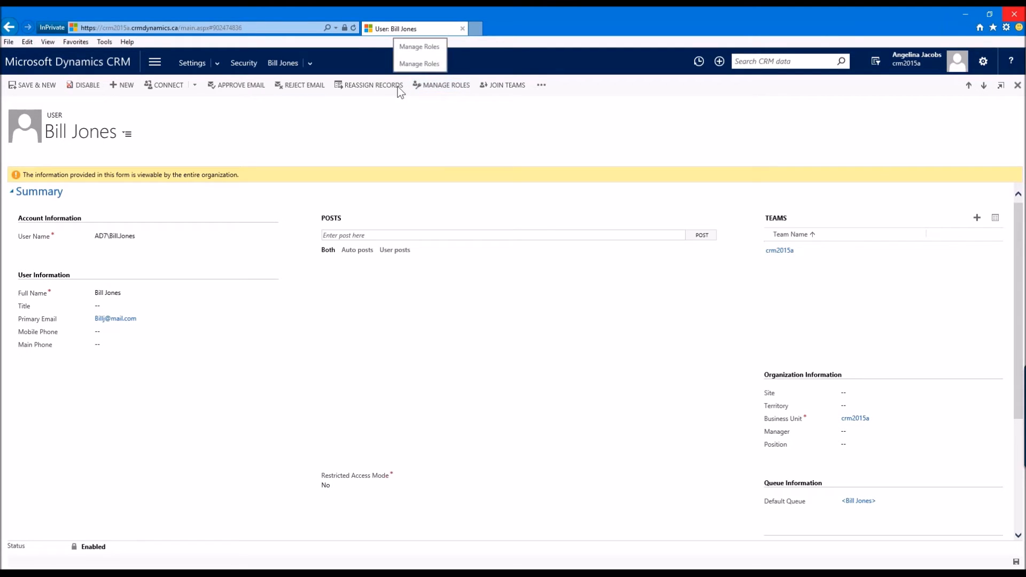
Step: Assign the Salesperson demo security role to the user through Manage User Roles
left_click(542, 85)
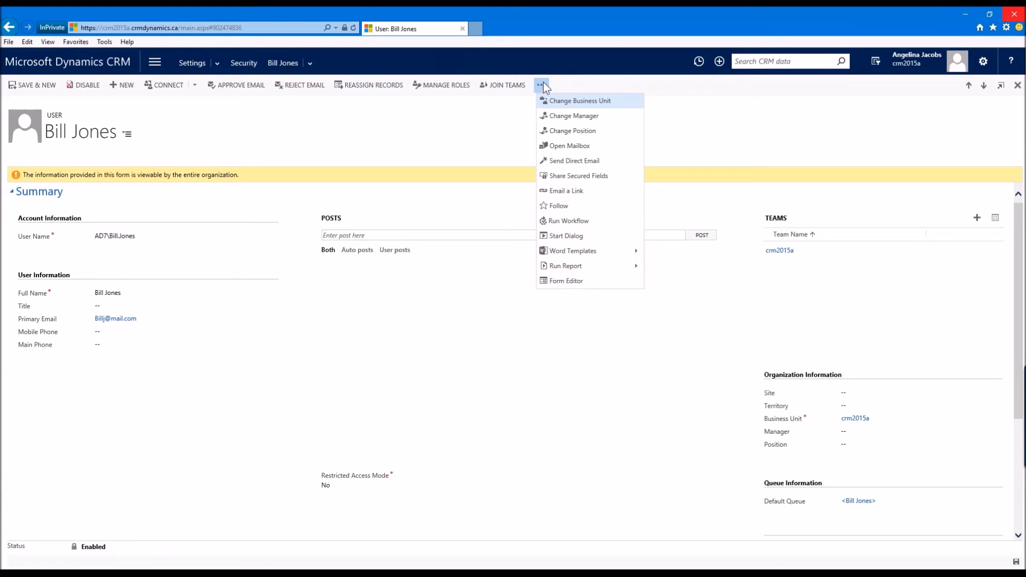
left_click(427, 115)
left_click(431, 84)
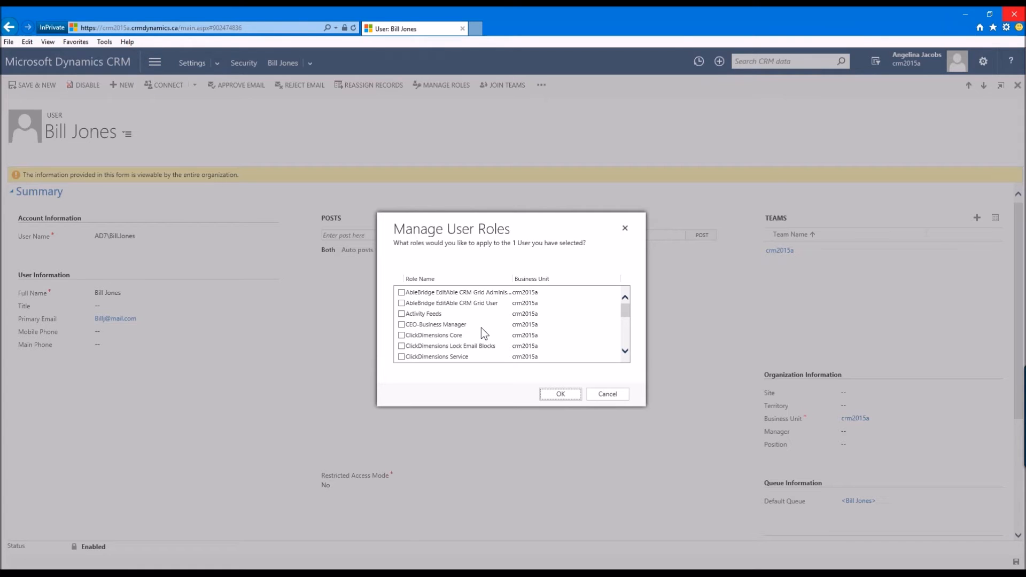
scroll(480, 325, "down", 3)
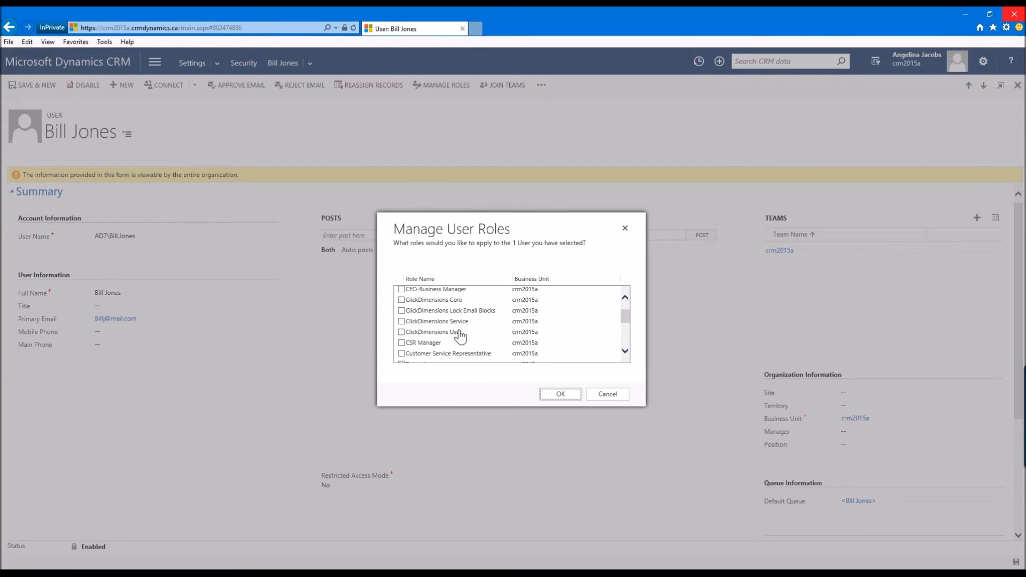
scroll(485, 315, "down", 8)
scroll(496, 308, "down", 2)
left_click(401, 293)
left_click(402, 293)
scroll(437, 298, "up", 3)
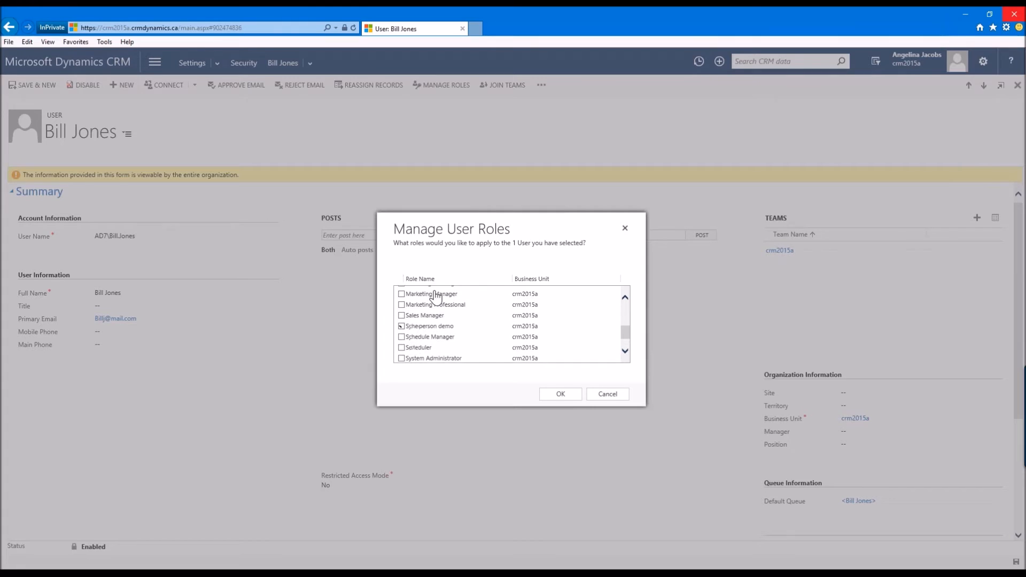
scroll(412, 298, "up", 1)
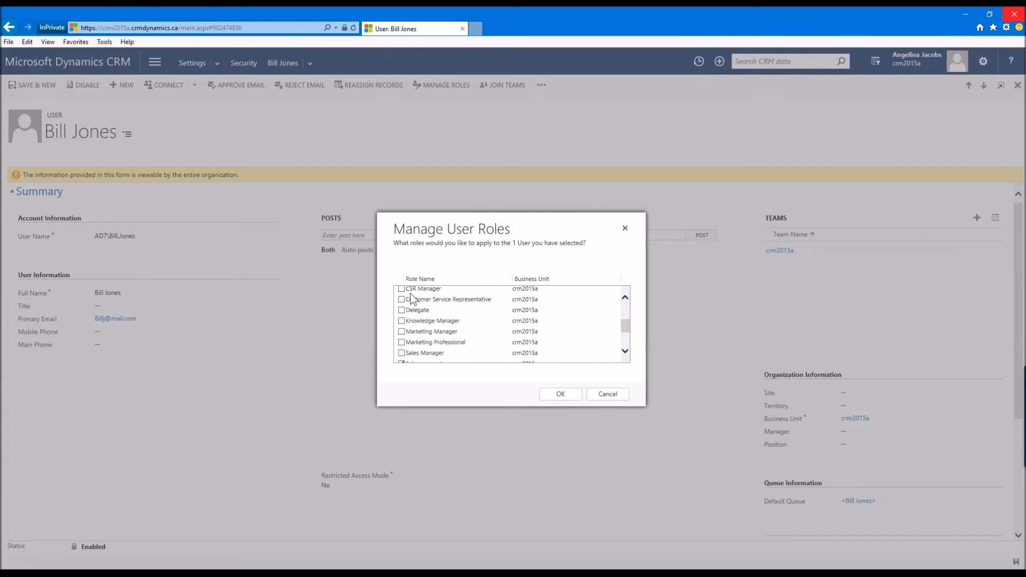
scroll(412, 298, "down", 1)
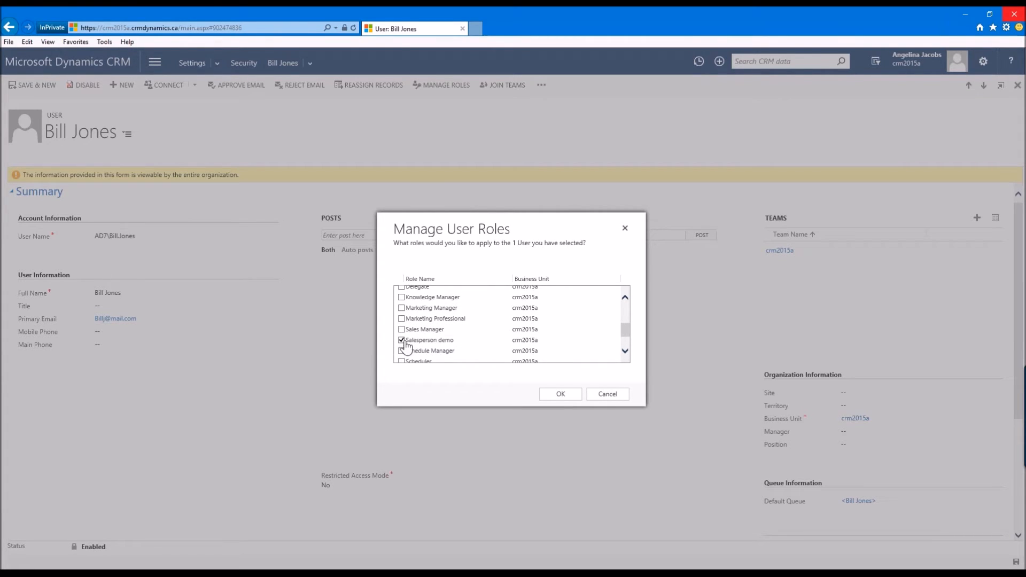
left_click(550, 391)
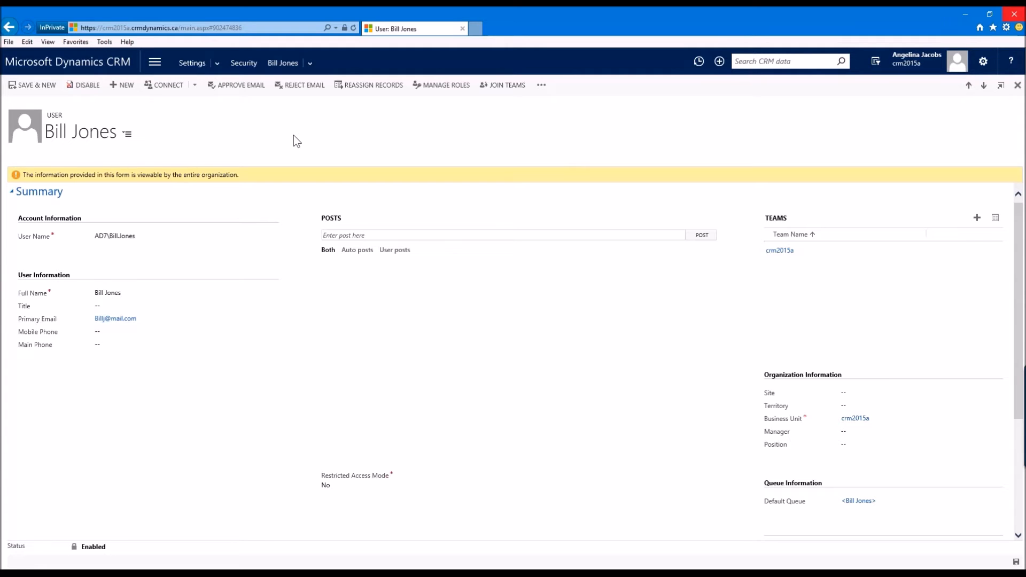
Step: Create a new business unit named Demo business unit with crm2015a as its parent business
left_click(249, 65)
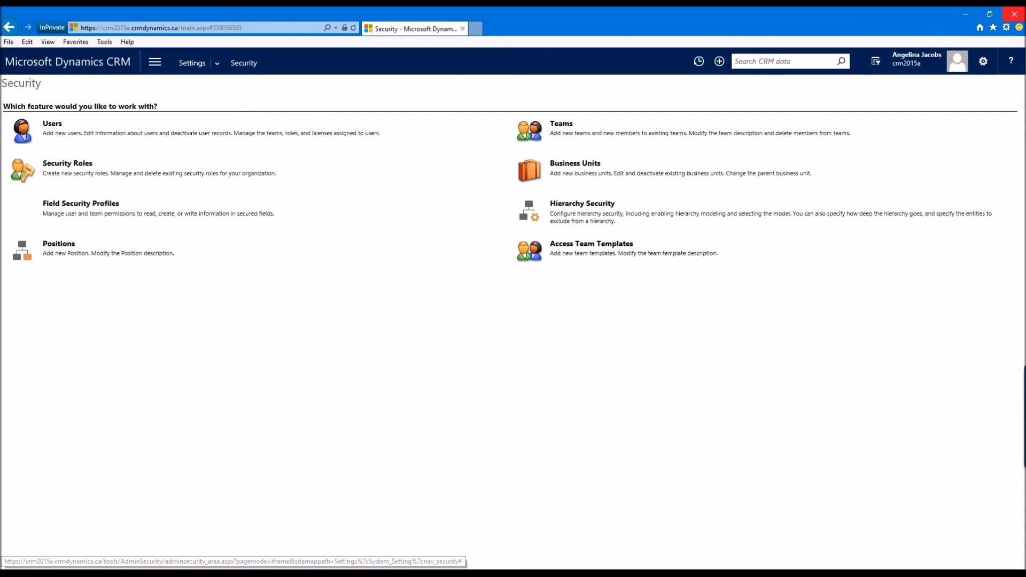
left_click(572, 164)
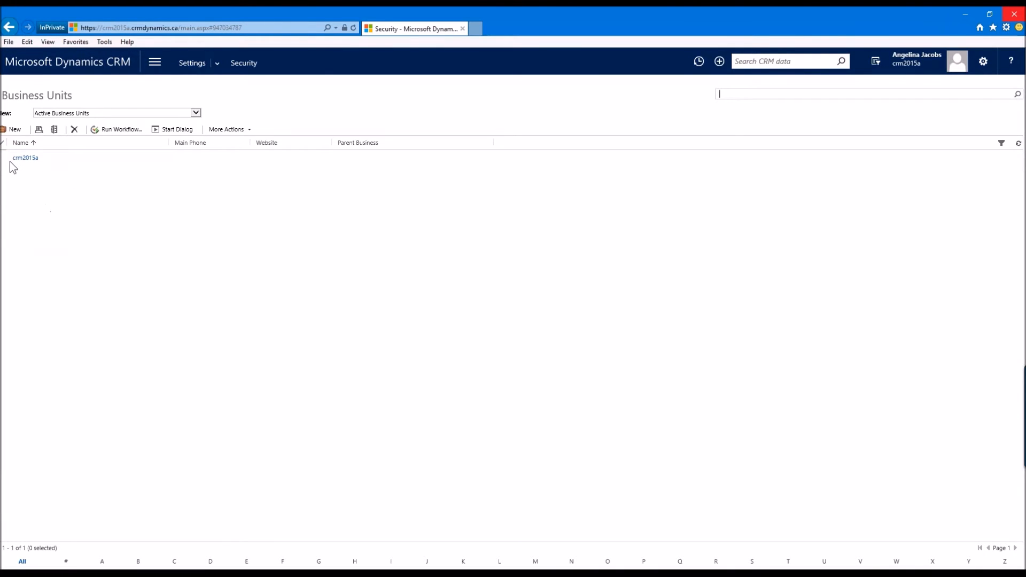
left_click(15, 129)
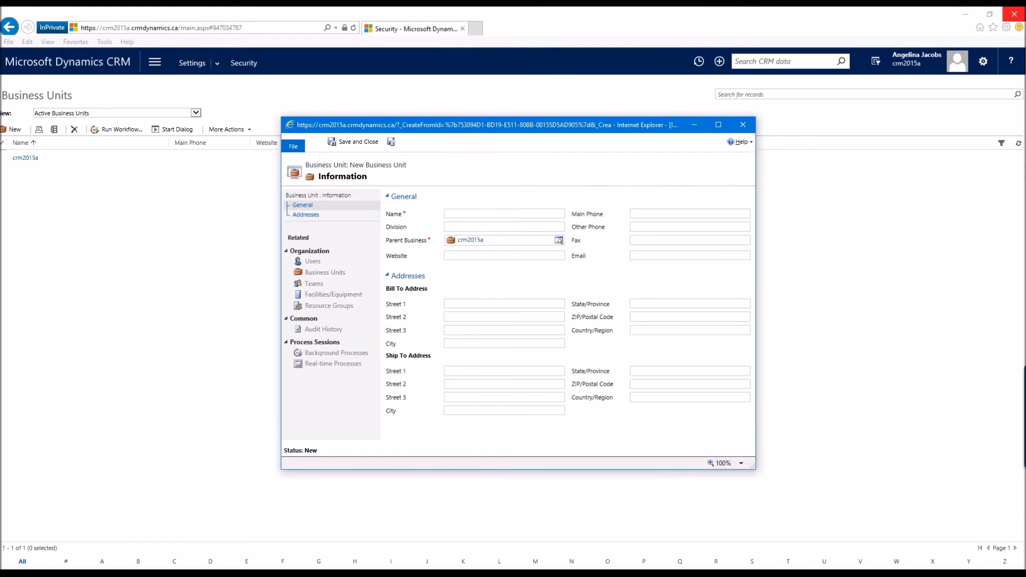
type("Demo business unit")
left_click(558, 240)
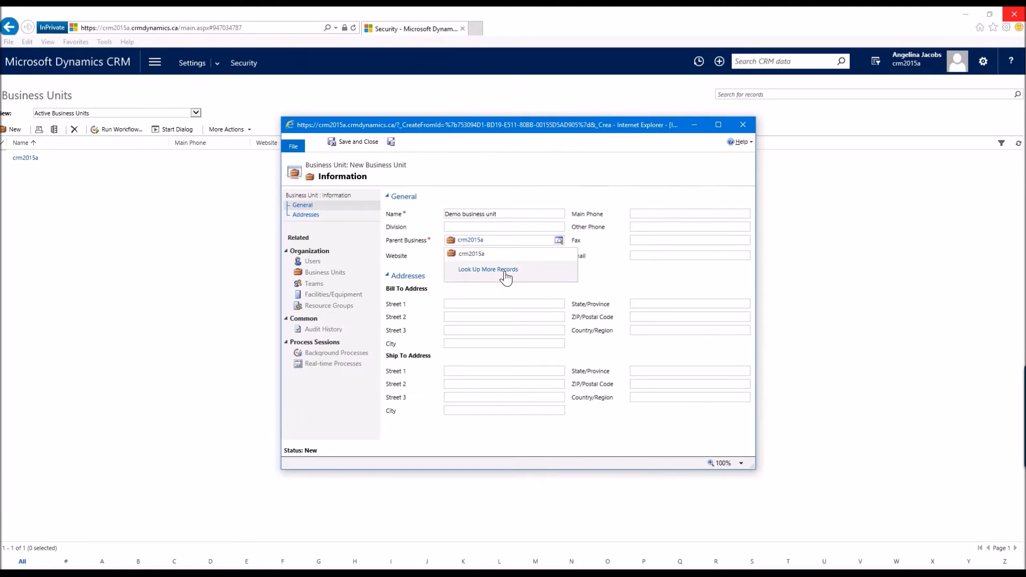
left_click(505, 270)
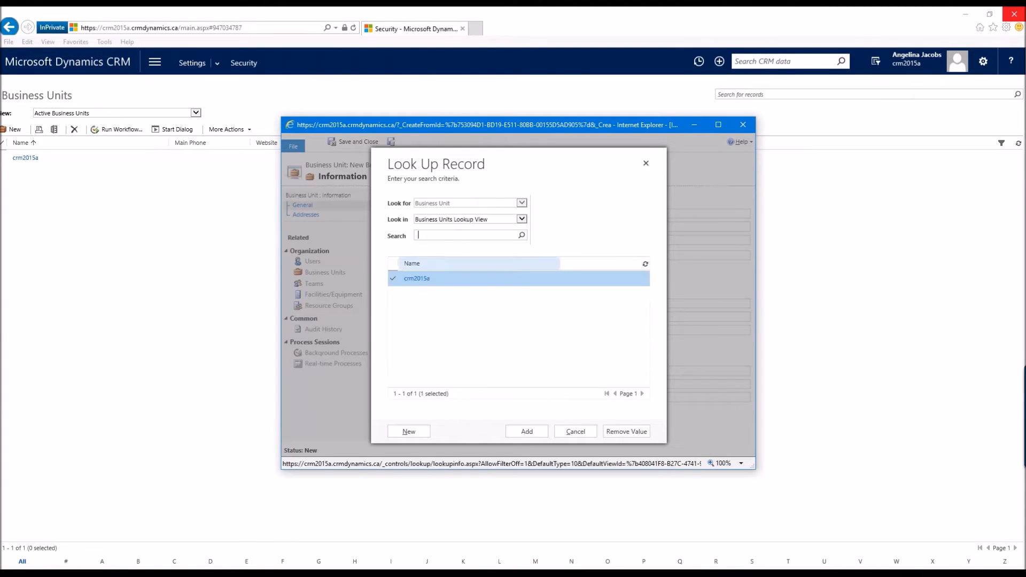
left_click(527, 431)
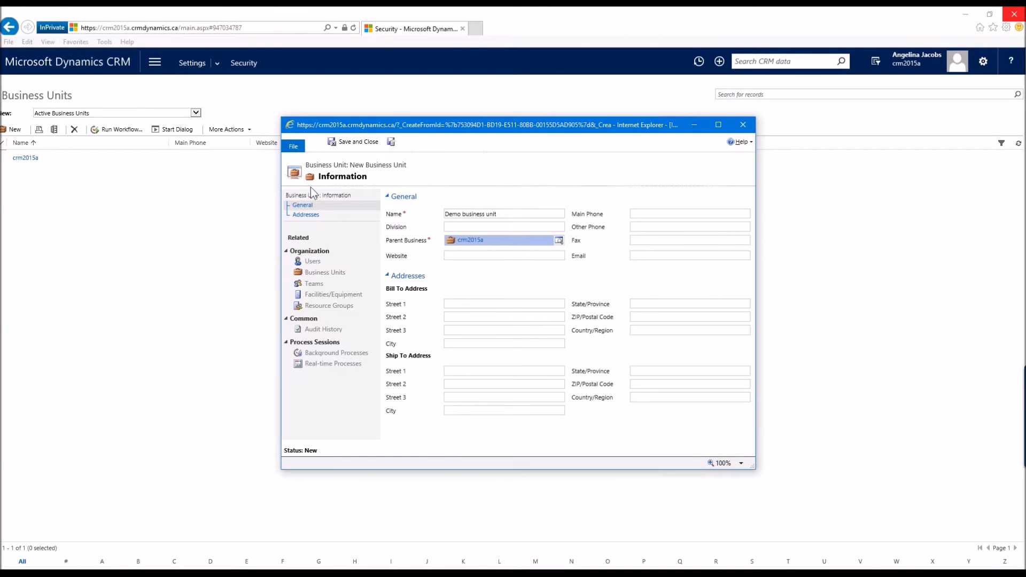
Step: Save the business unit under the name Demo business unit2 and open its associated Users list
left_click(316, 142)
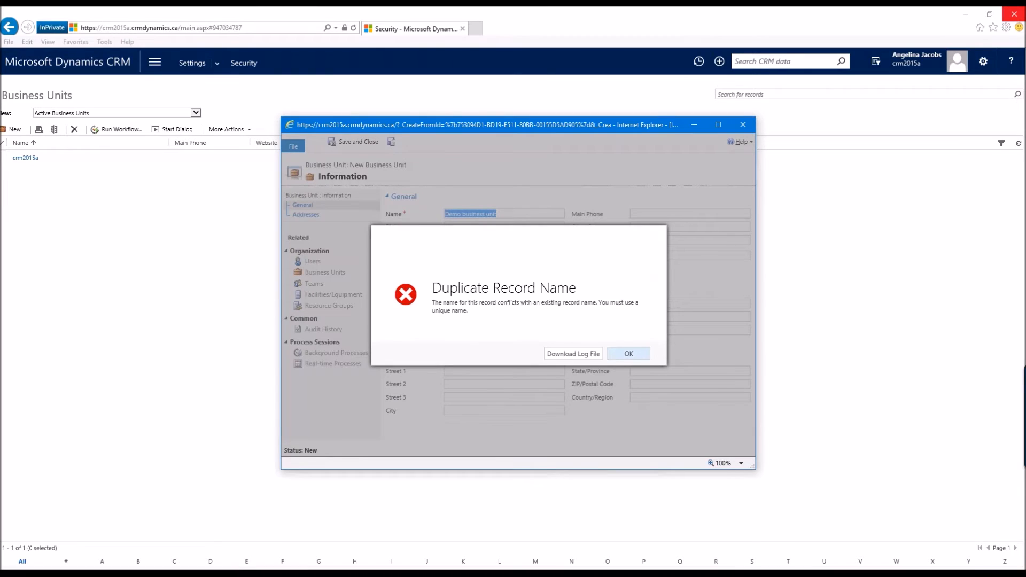
left_click(629, 353)
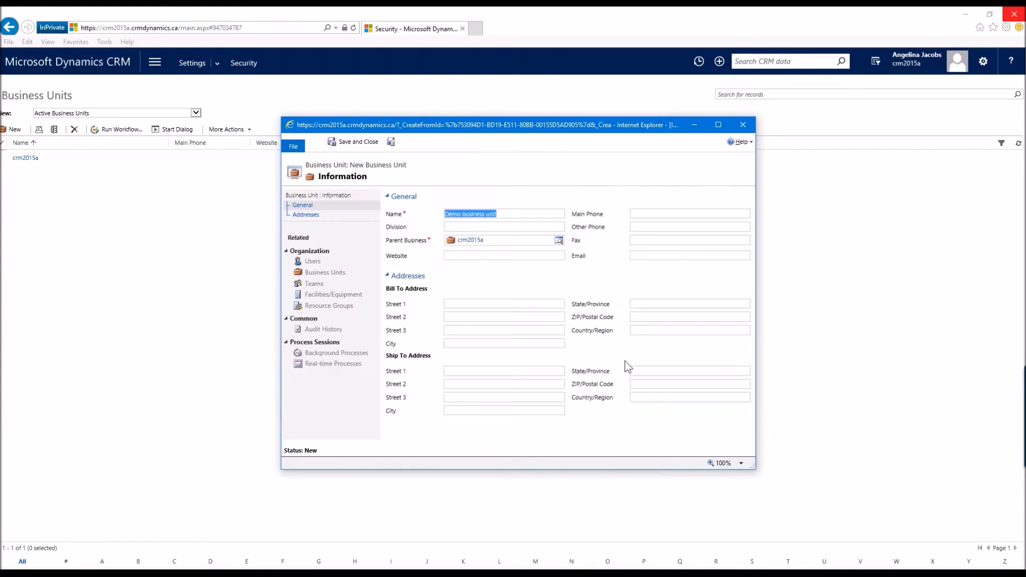
left_click(507, 214)
type("2")
left_click(317, 142)
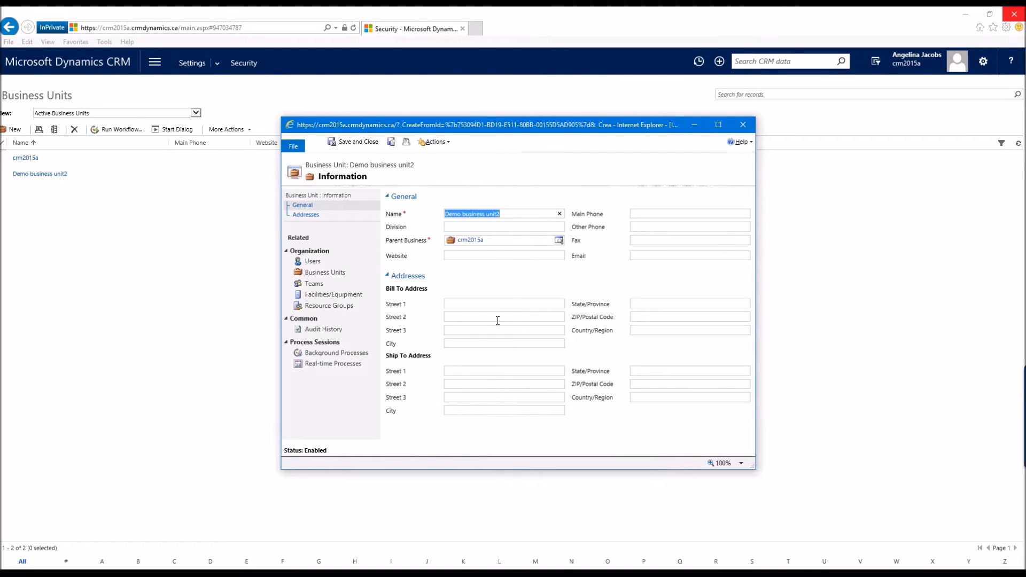
left_click(316, 262)
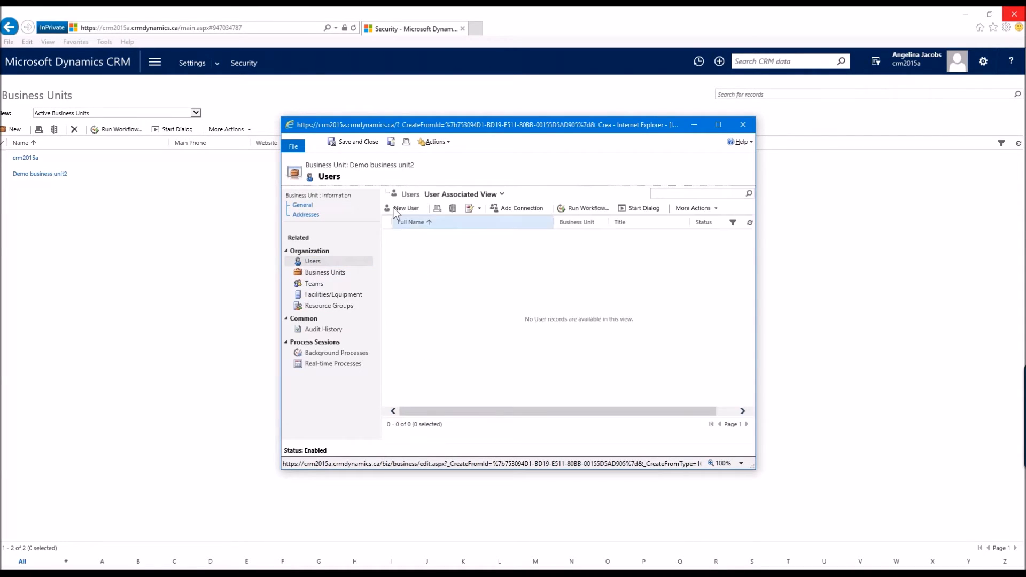
left_click(407, 208)
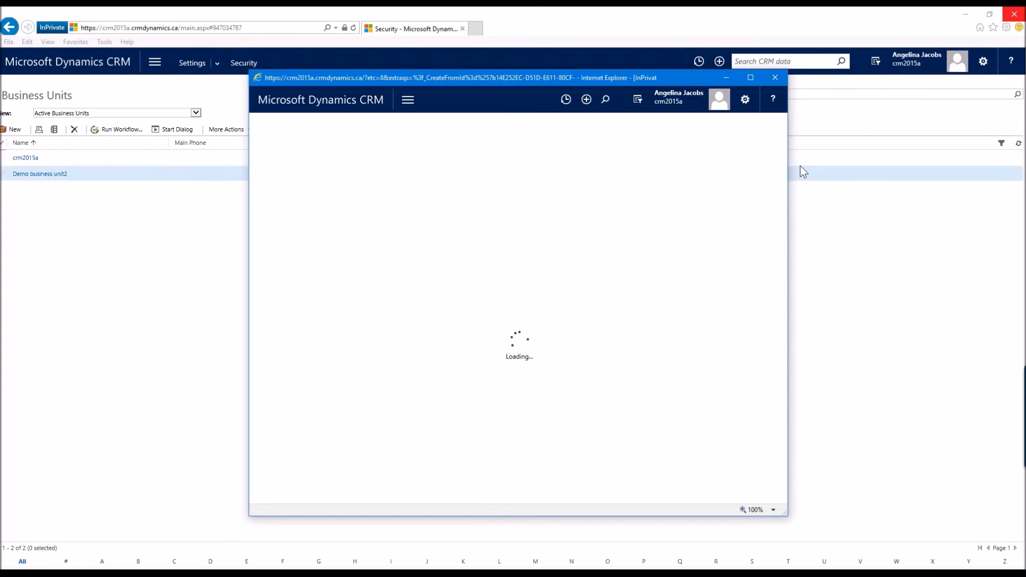
left_click(775, 78)
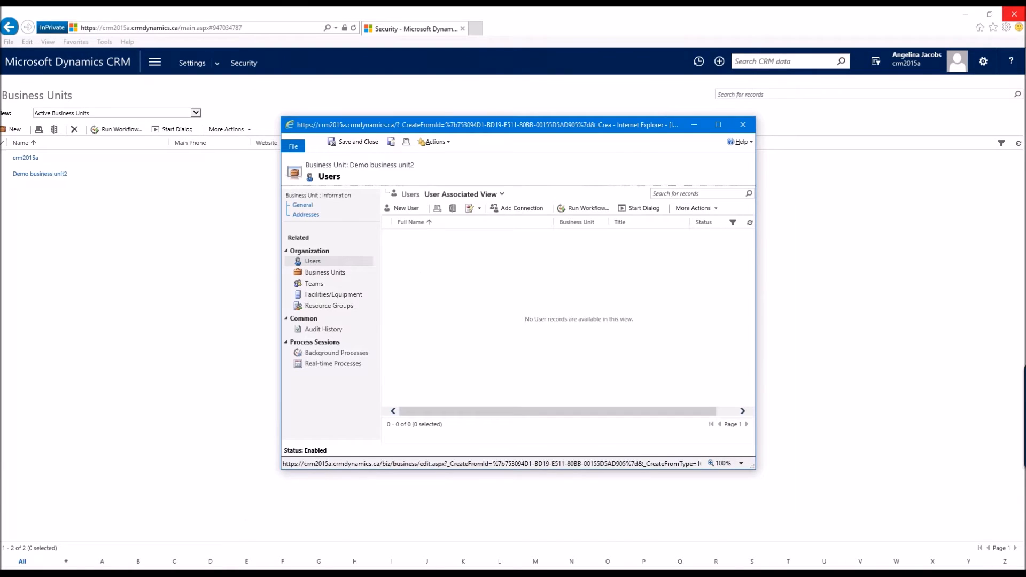
left_click_drag(282, 117, 144, 75)
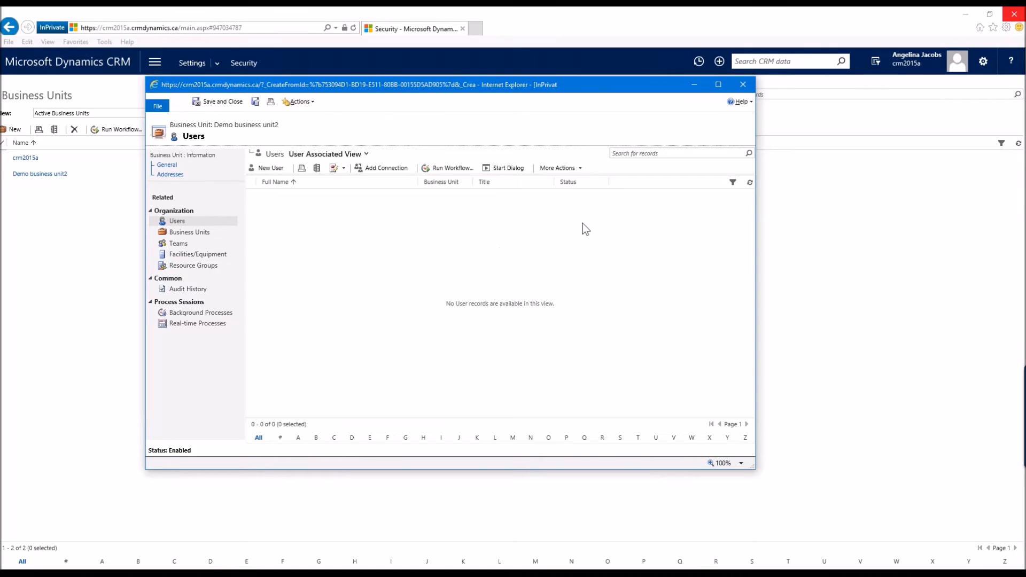
left_click(743, 84)
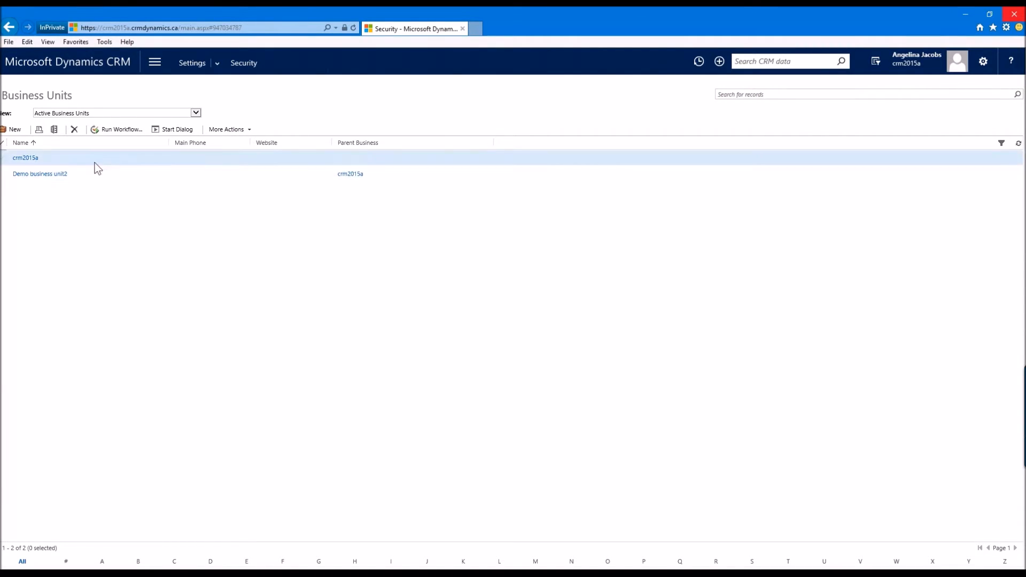
Step: Return to Security Users and open a user's record from the enabled users list
left_click(242, 64)
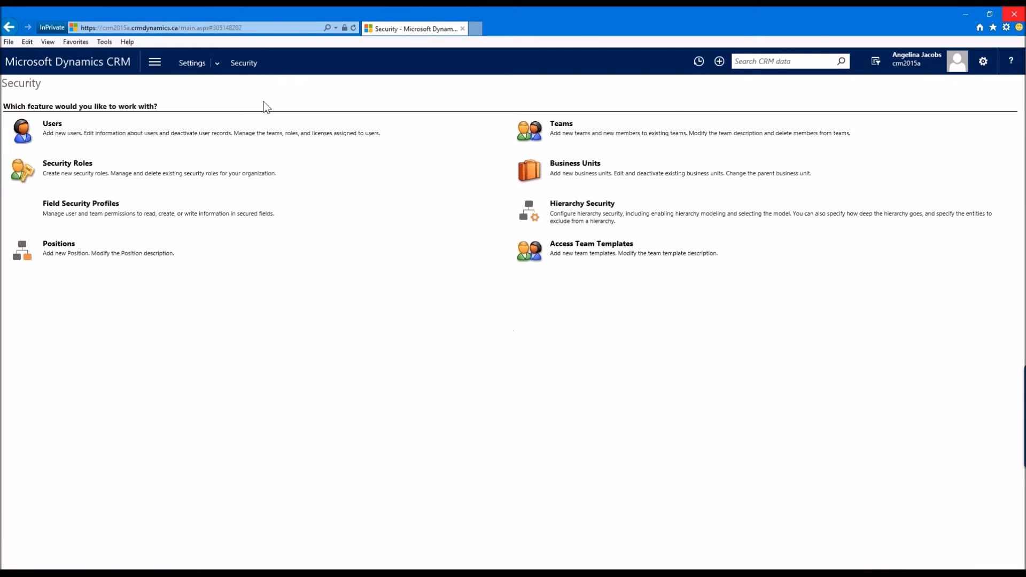
left_click(55, 125)
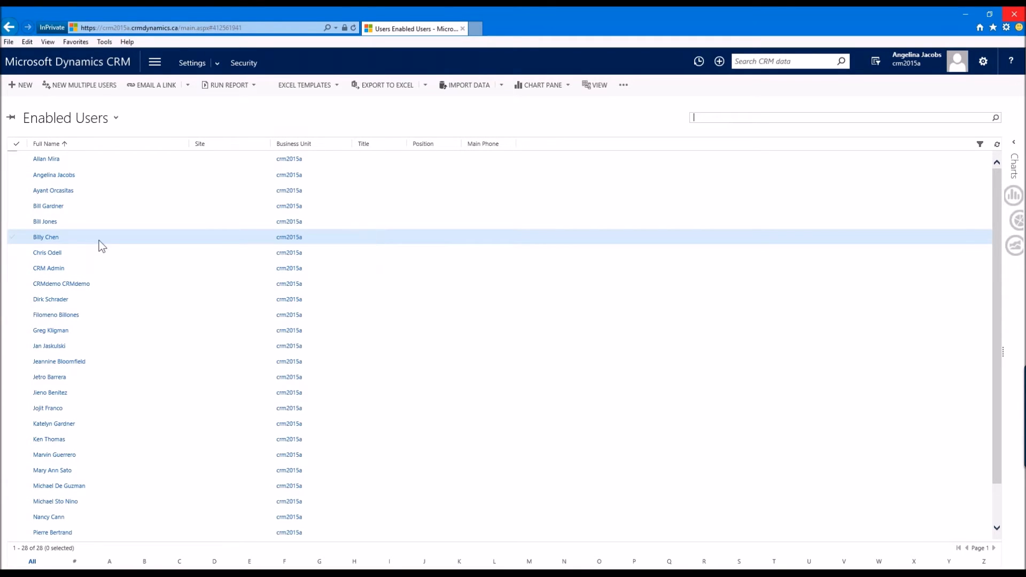
left_click(50, 223)
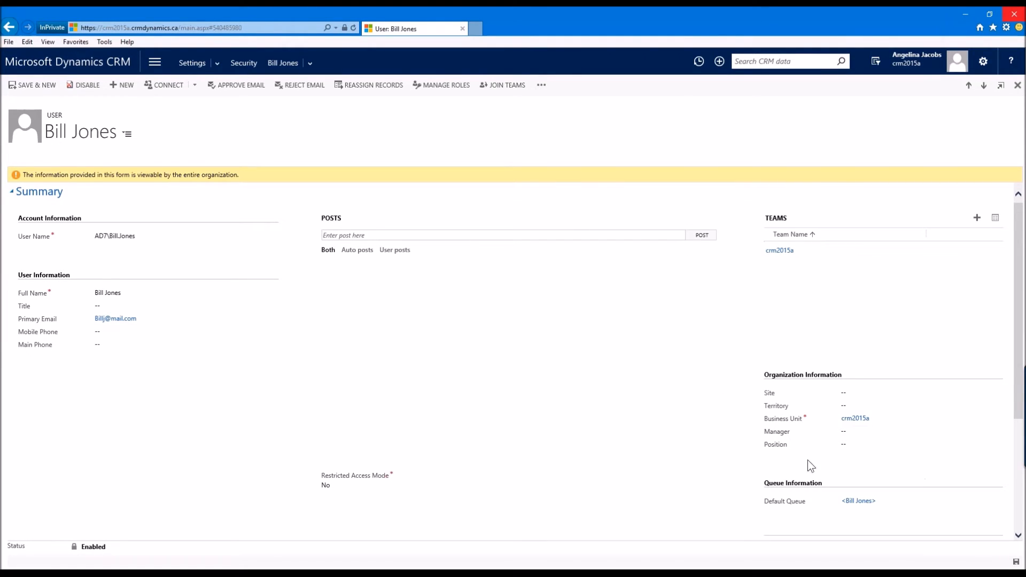
Step: Change the user's business unit to Demo business unit2 and save the record
left_click(913, 419)
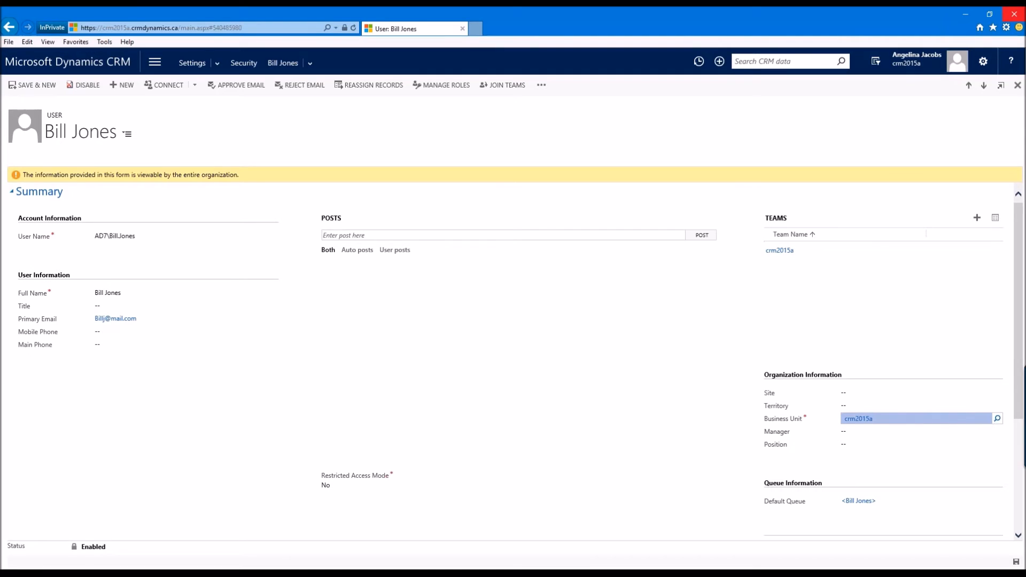
left_click(997, 419)
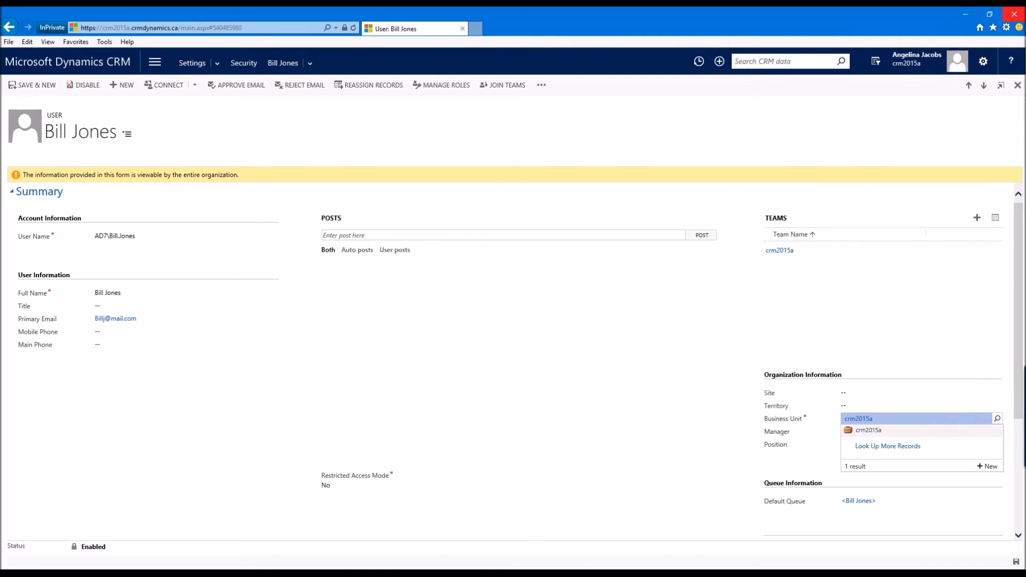
left_click(912, 445)
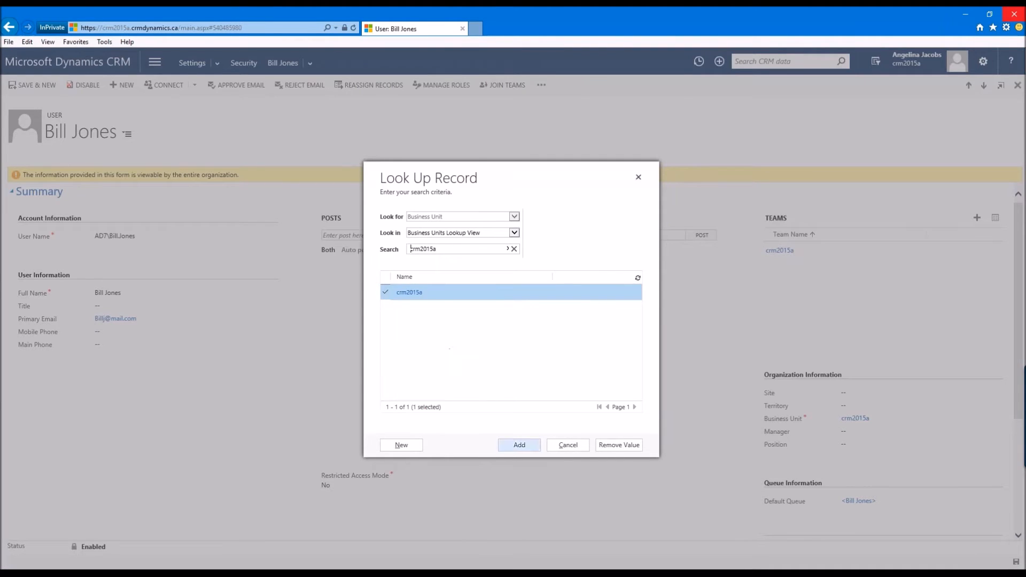
left_click(568, 445)
left_click(891, 418)
type("business")
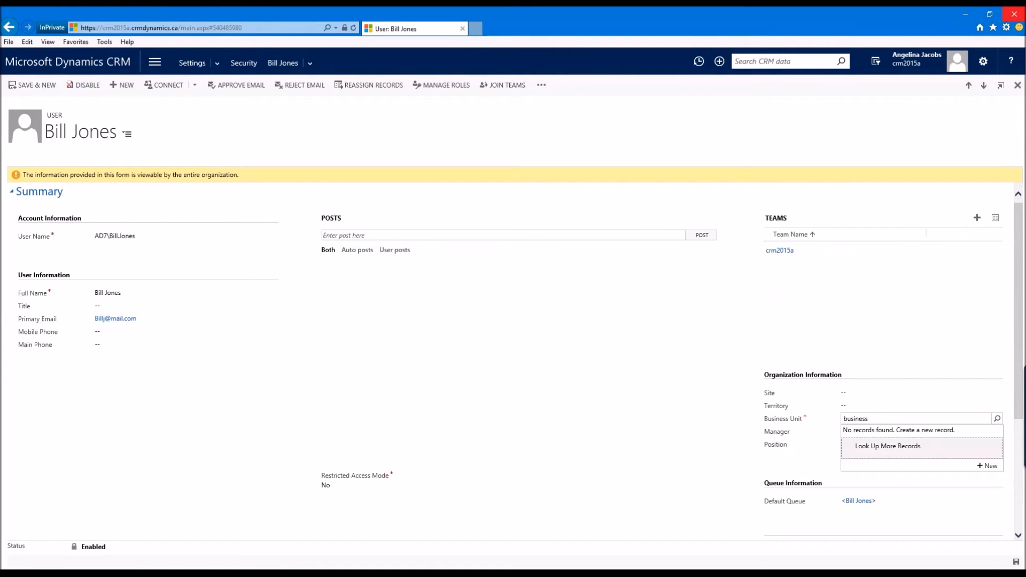
key("Return")
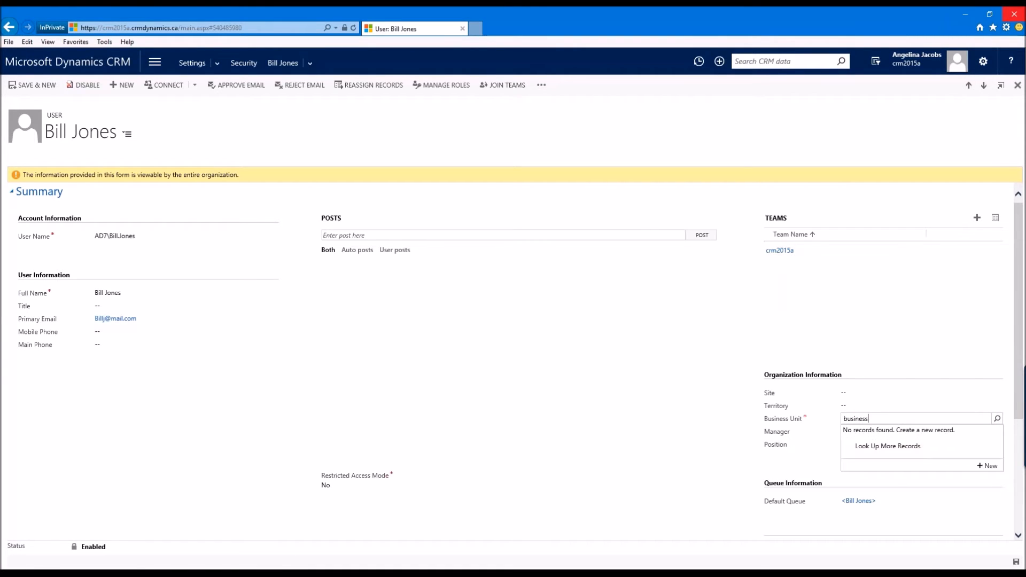
key("BackSpace")
key("BackSpace")
key("BackSpace")
key("BackSpace")
key("BackSpace")
key("BackSpace")
key("BackSpace")
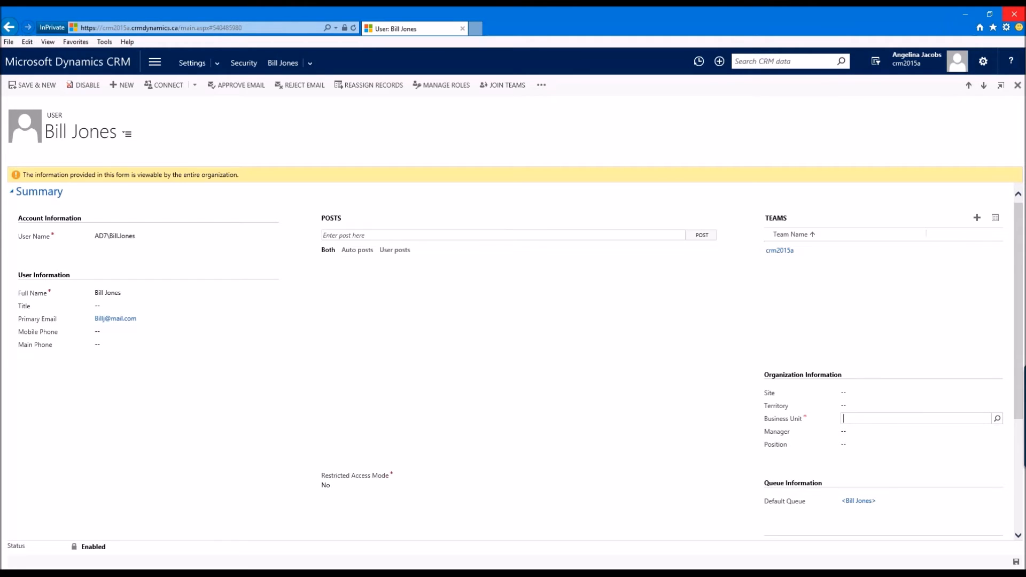
type("busine")
key("BackSpace")
key("BackSpace")
key("BackSpace")
key("BackSpace")
key("BackSpace")
key("BackSpace")
type("demo")
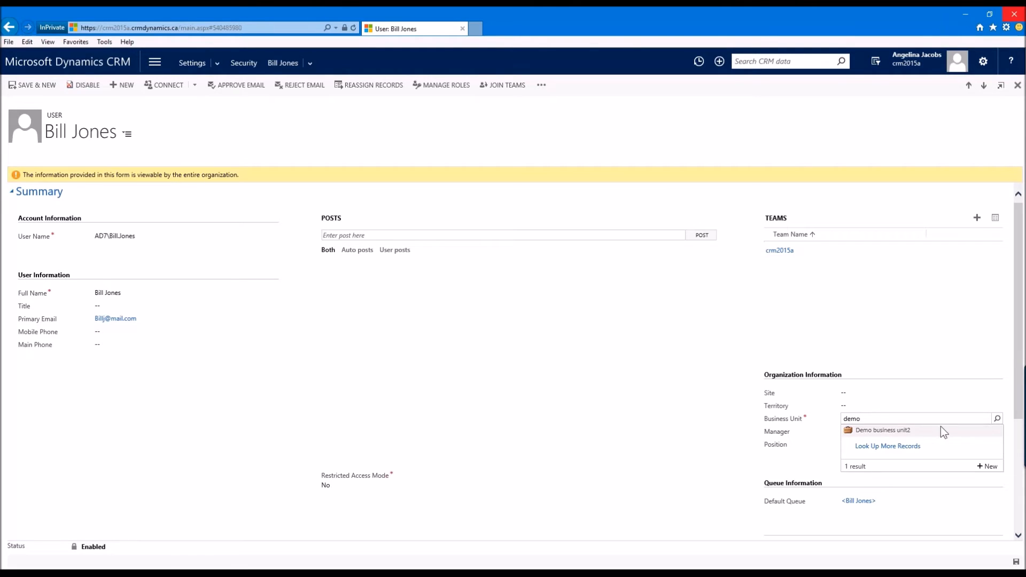
left_click(868, 430)
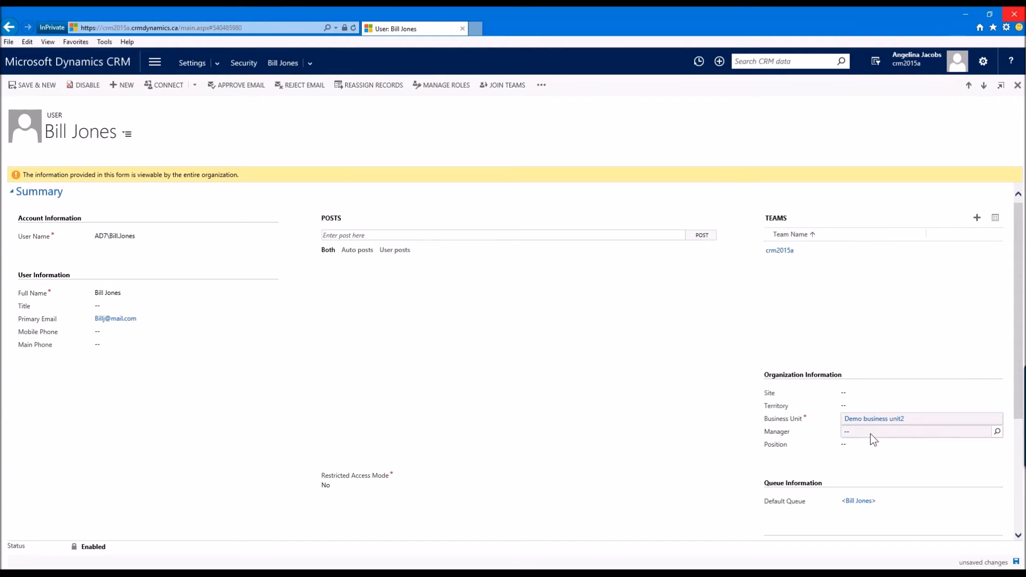
left_click(1015, 562)
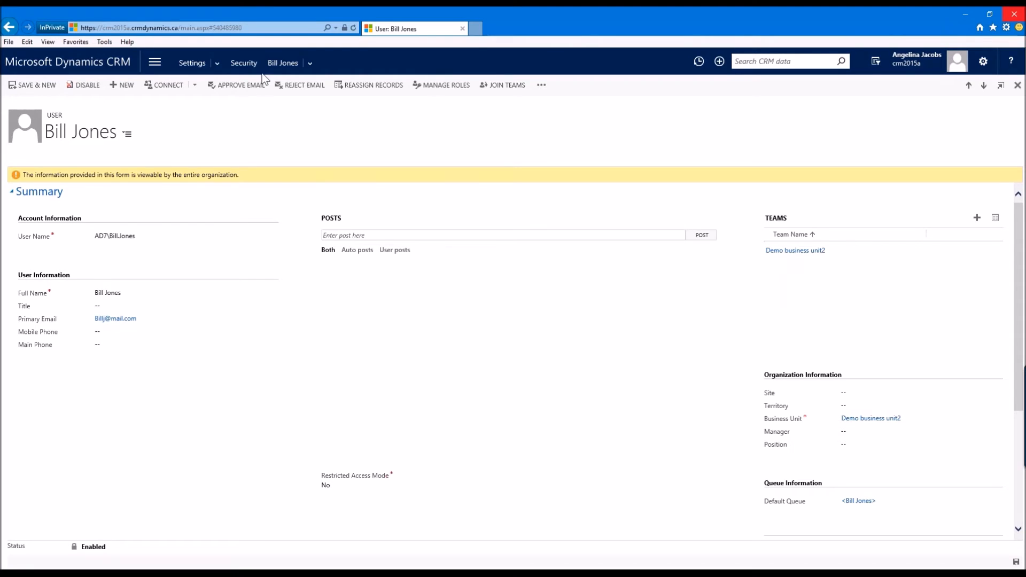
Step: Go to Sales Contacts, search the active contacts for a contact by name and open the matching record
left_click(249, 68)
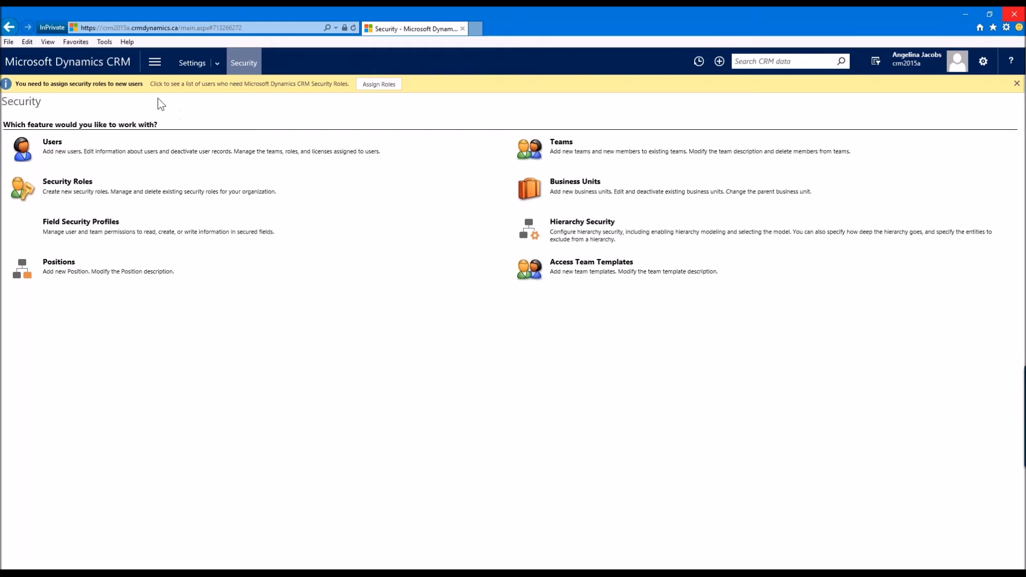
left_click(155, 62)
left_click(72, 100)
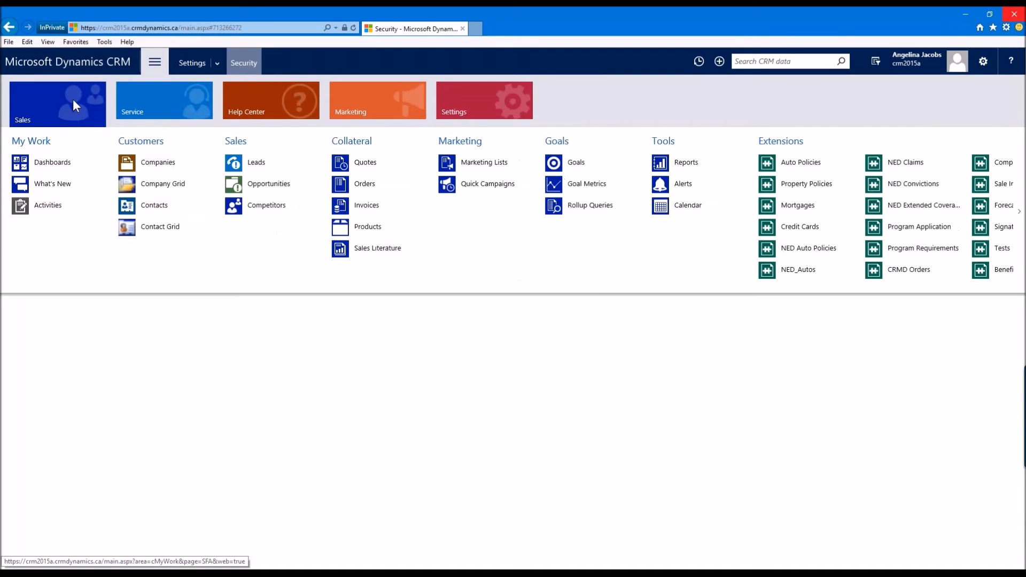
left_click(152, 202)
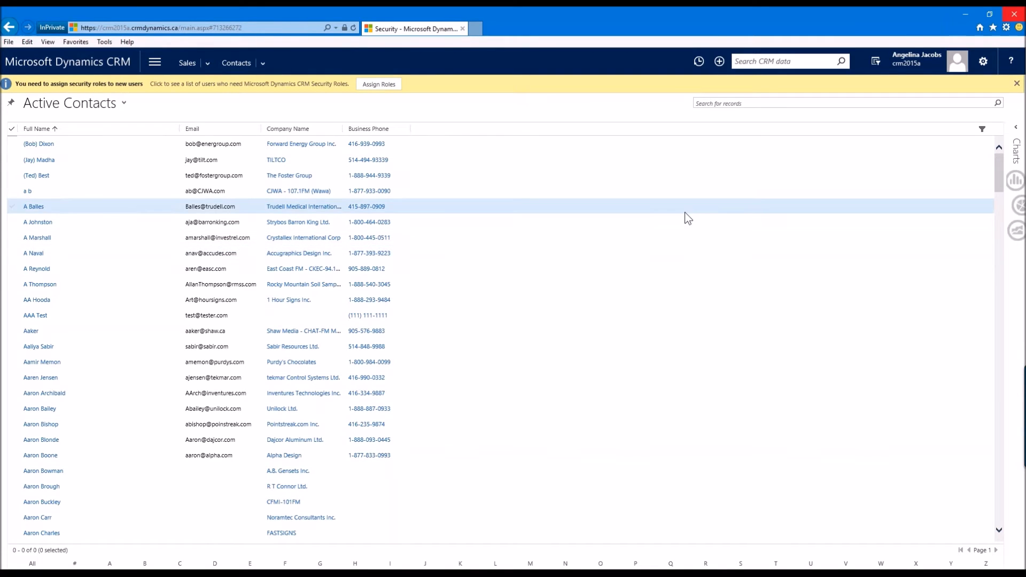
left_click(743, 103)
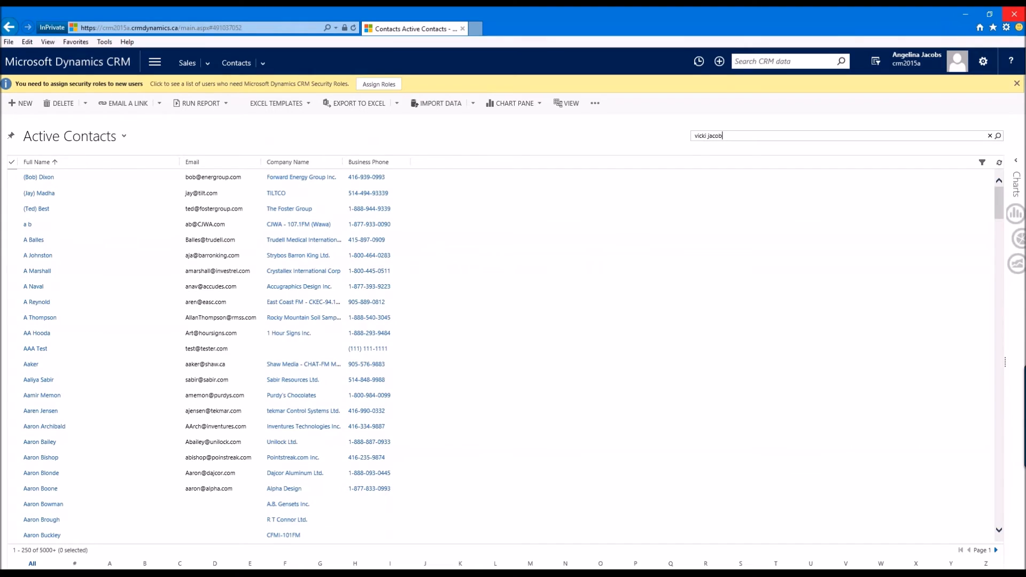
key("Return")
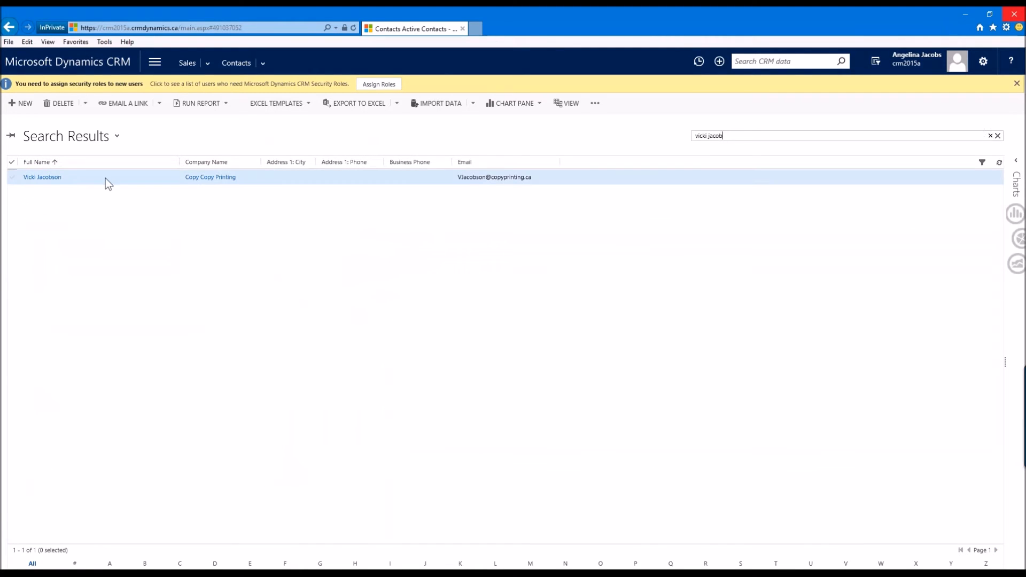
left_click(104, 178)
double_click(104, 178)
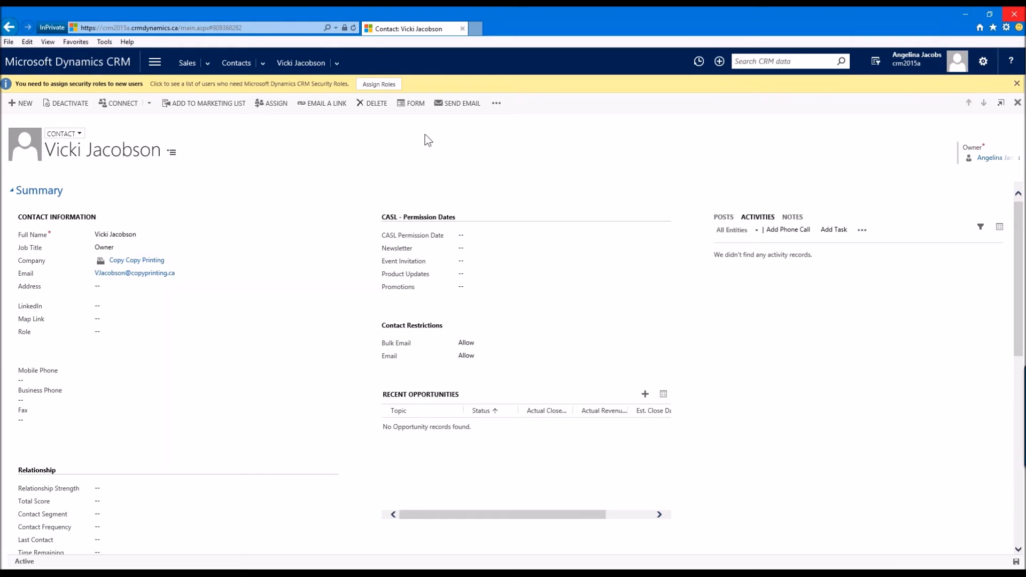
Step: Open the contact form editor and create a new field named Special Field with field security enabled
left_click(414, 104)
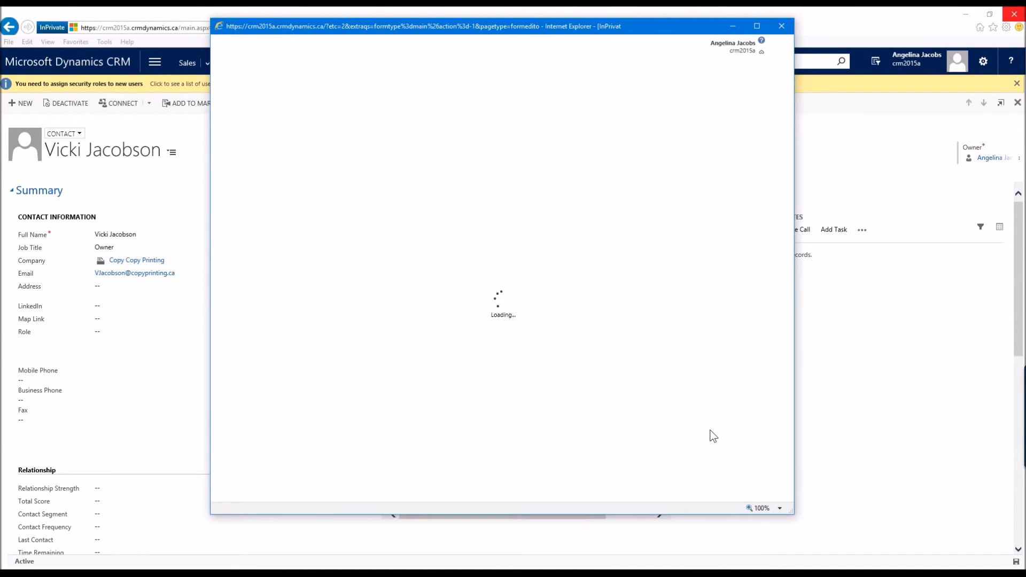
left_click(703, 491)
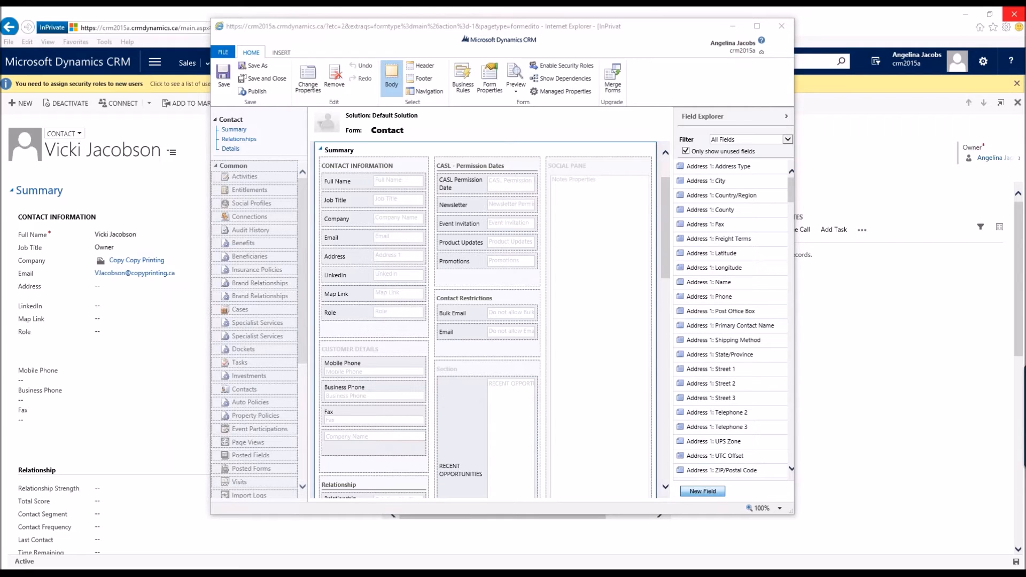
type("Speci")
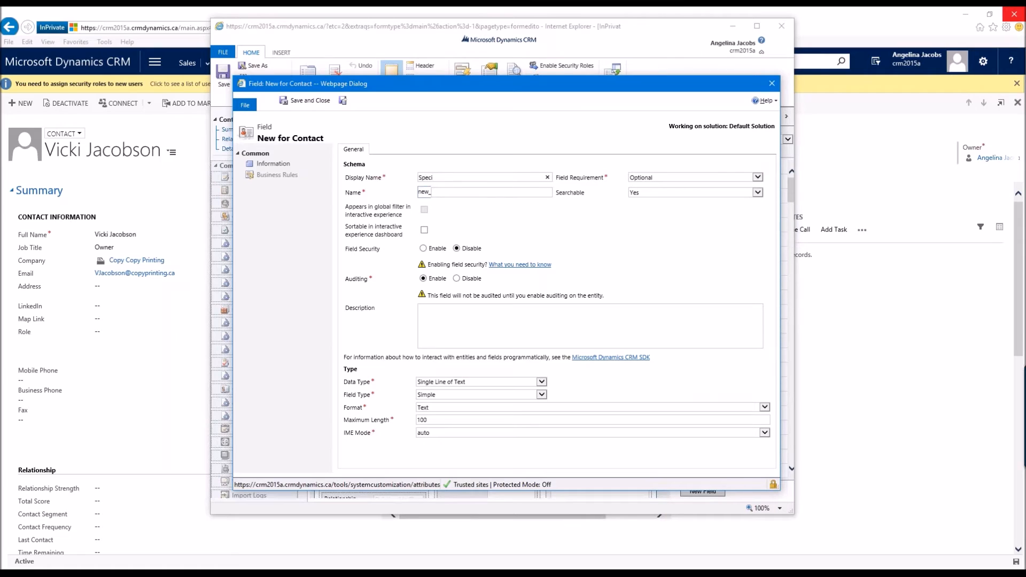
type("al Field")
key("Tab")
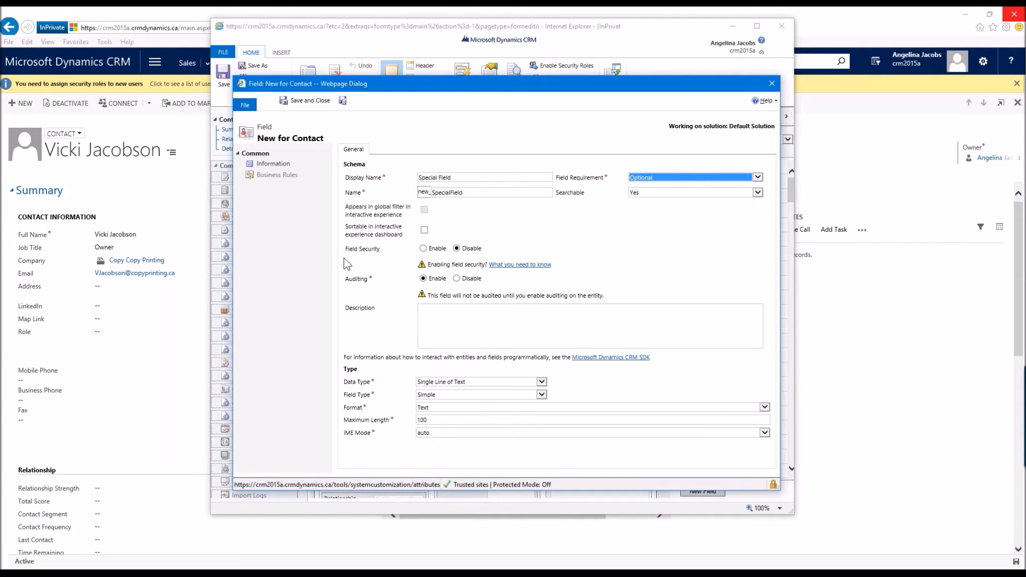
left_click(423, 249)
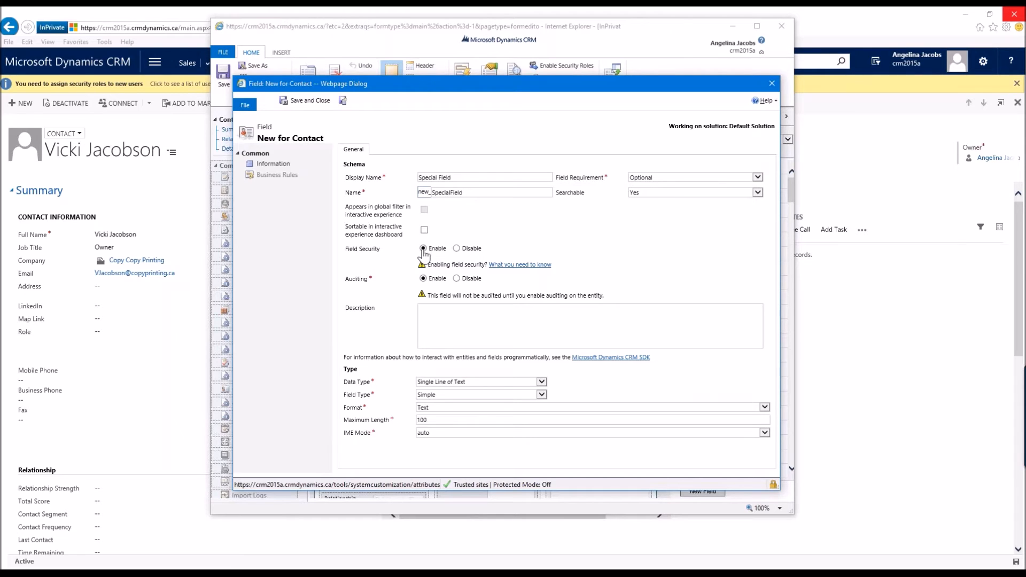
left_click(314, 101)
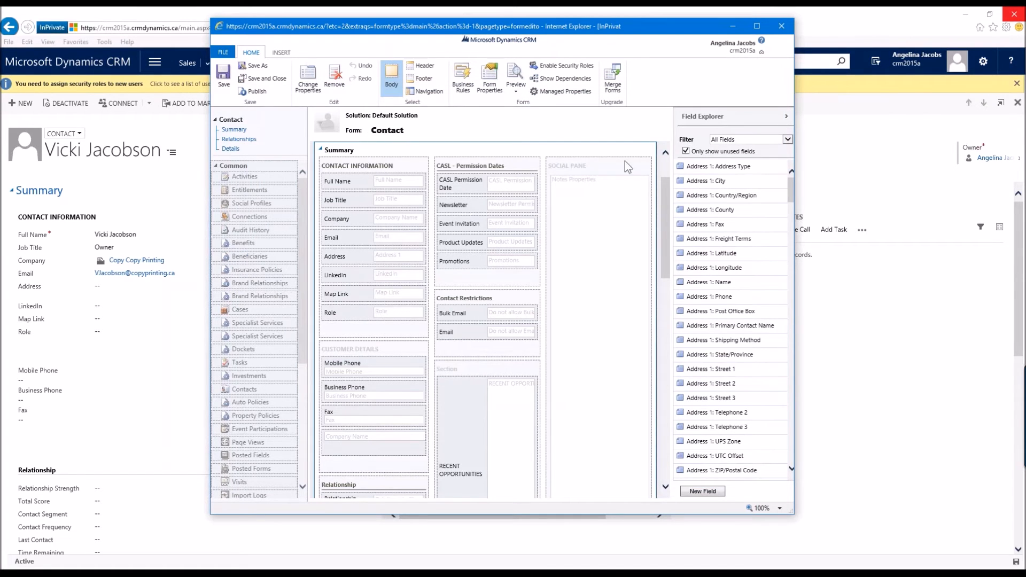
Step: Place the custom Special Field on the form below Company, publish the customizations, and reload the contact record
left_click(761, 141)
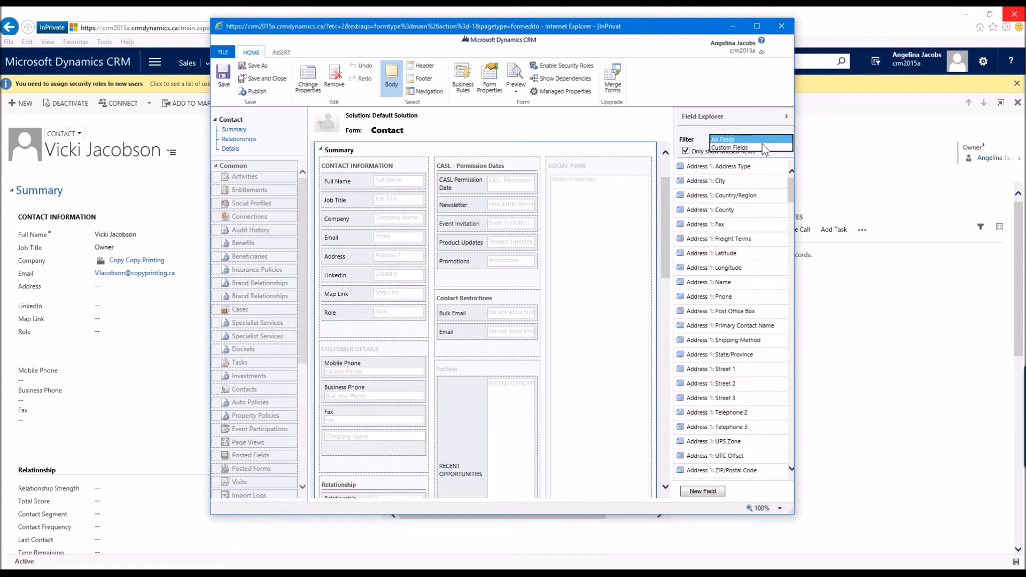
left_click(765, 147)
scroll(747, 354, "down", 10)
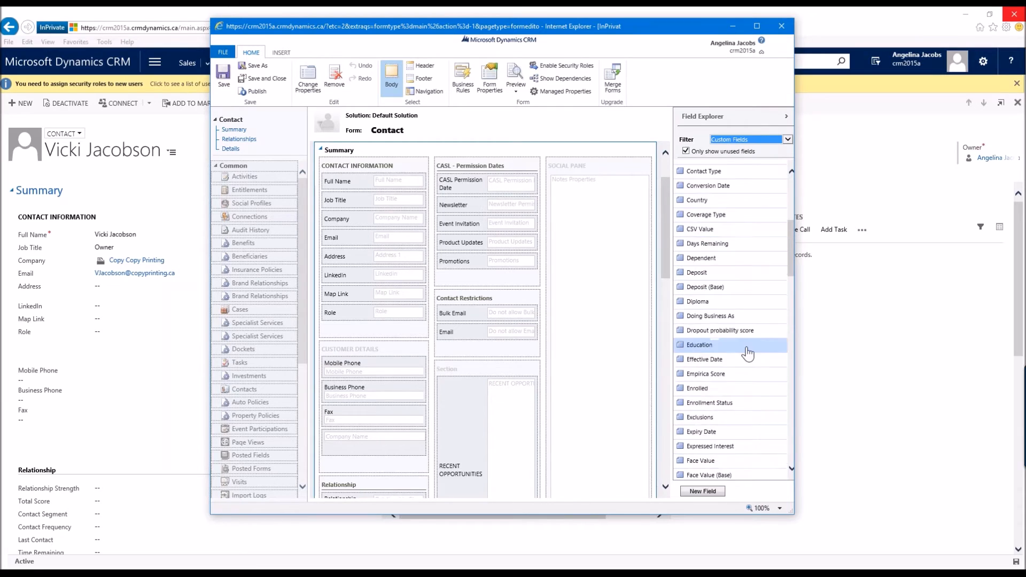
scroll(748, 354, "down", 15)
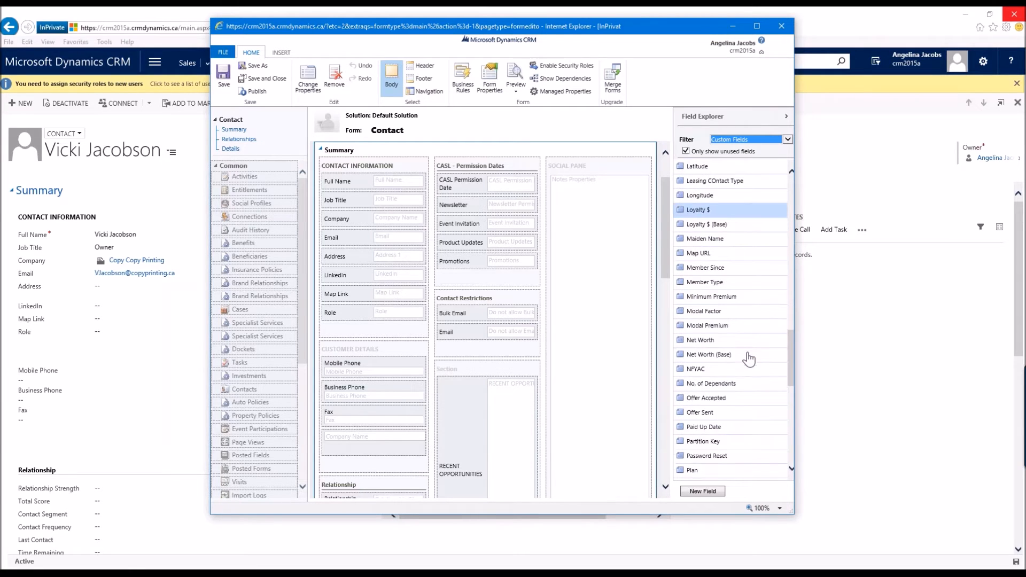
scroll(749, 369, "down", 5)
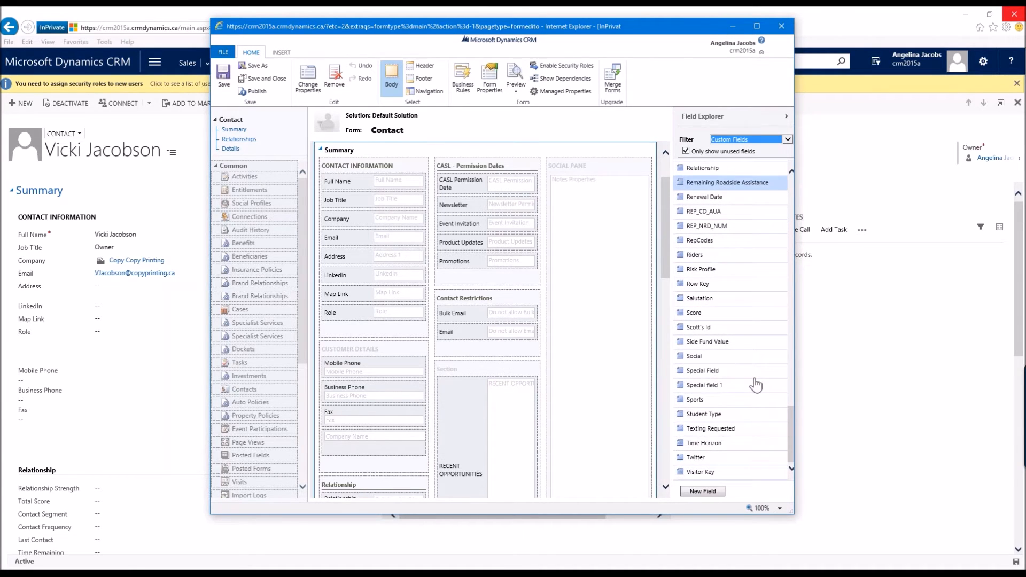
left_click_drag(707, 377, 352, 254)
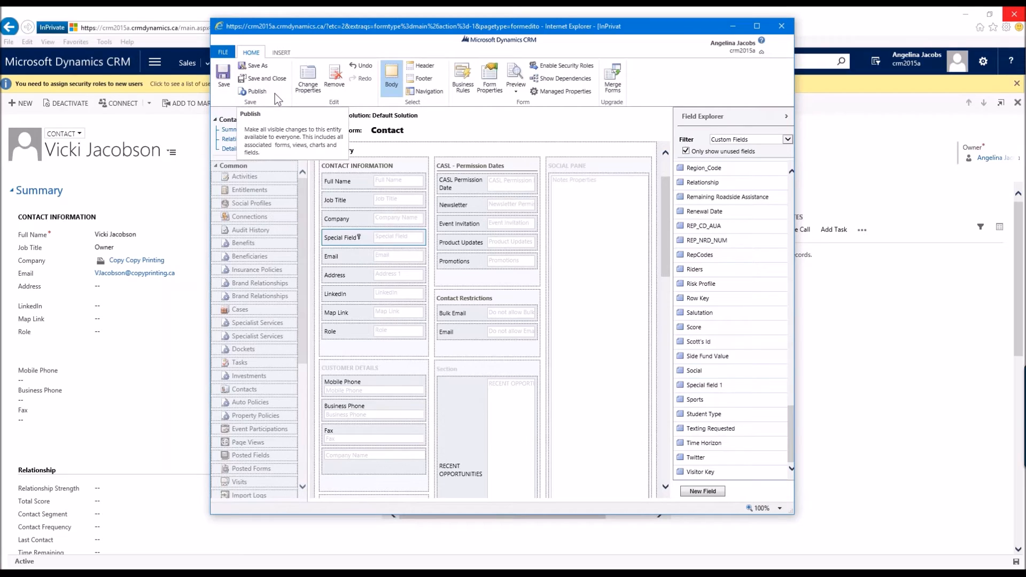
left_click(257, 92)
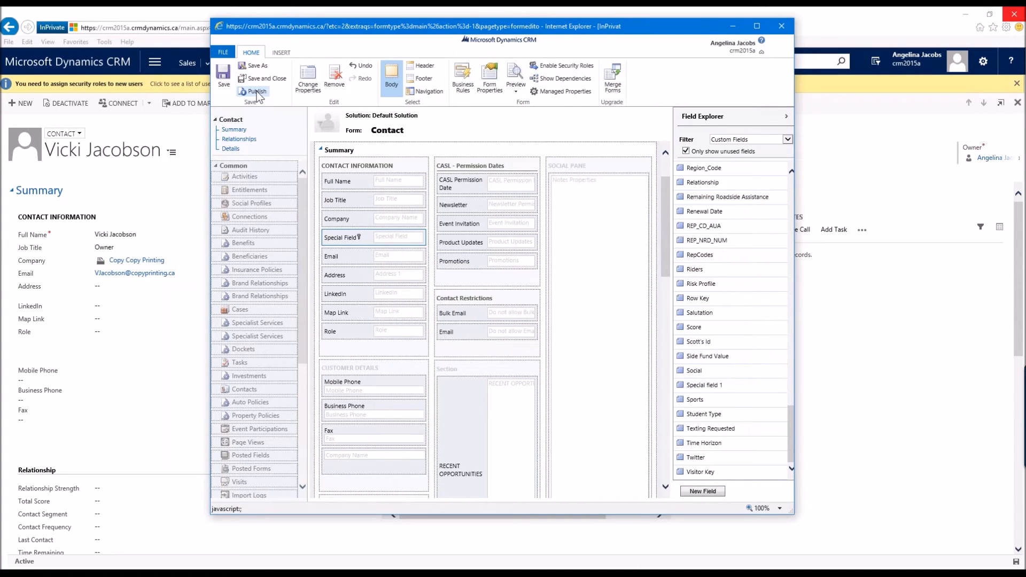
left_click(781, 27)
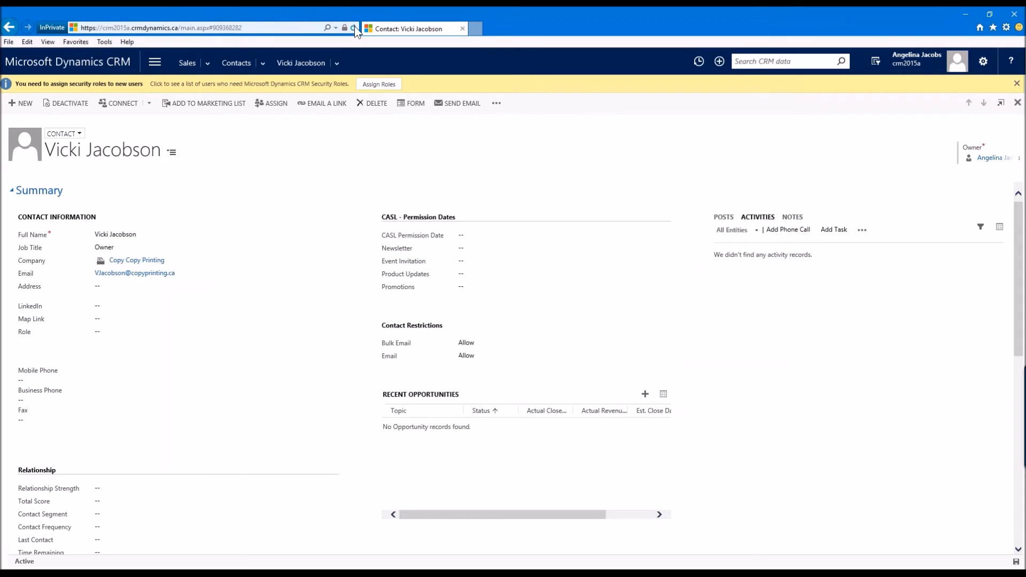
left_click(354, 29)
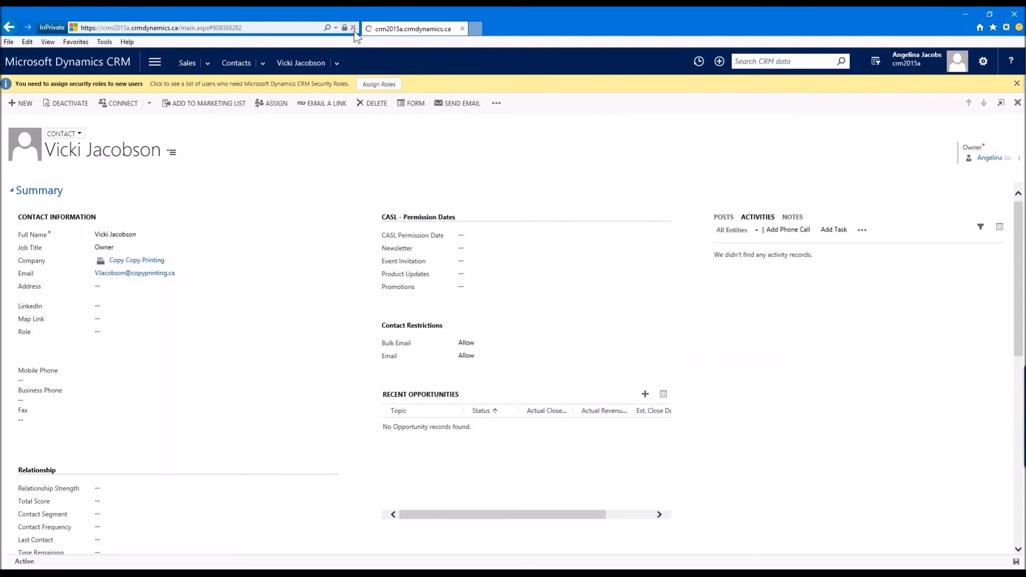
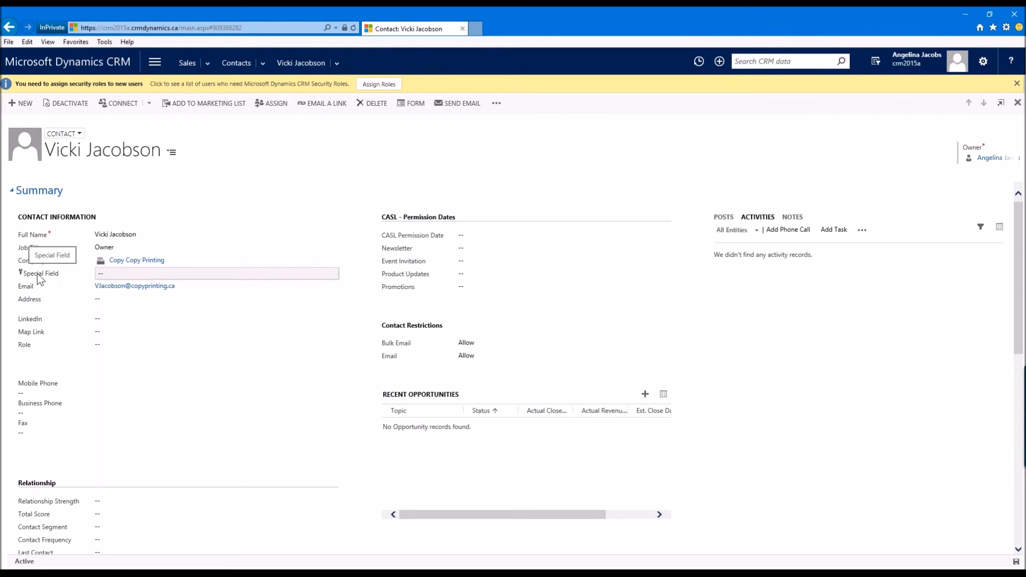
Step: Try to open the contact from the search results in the second user's browser session and refresh the page
left_click(96, 274)
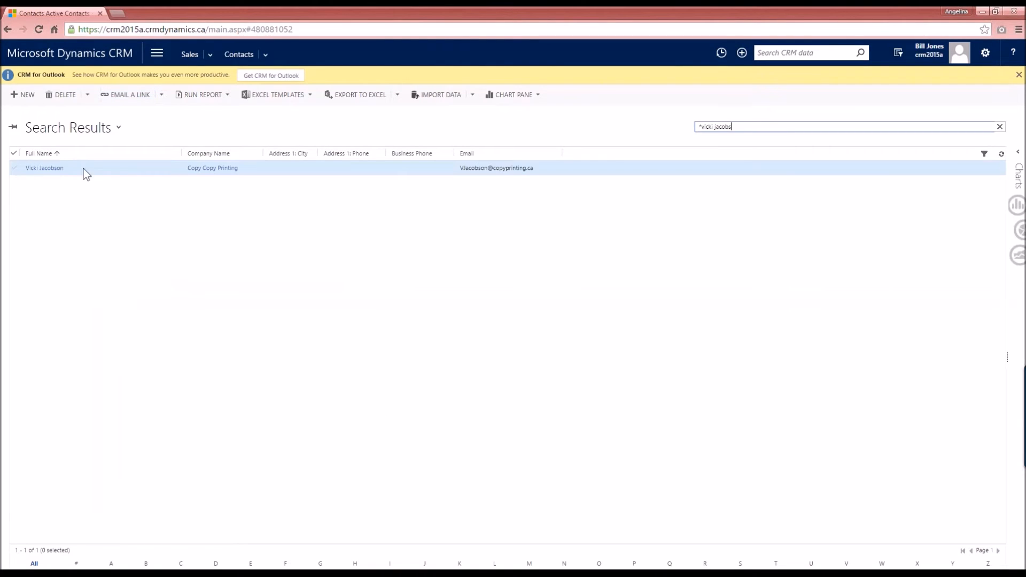
left_click(55, 170)
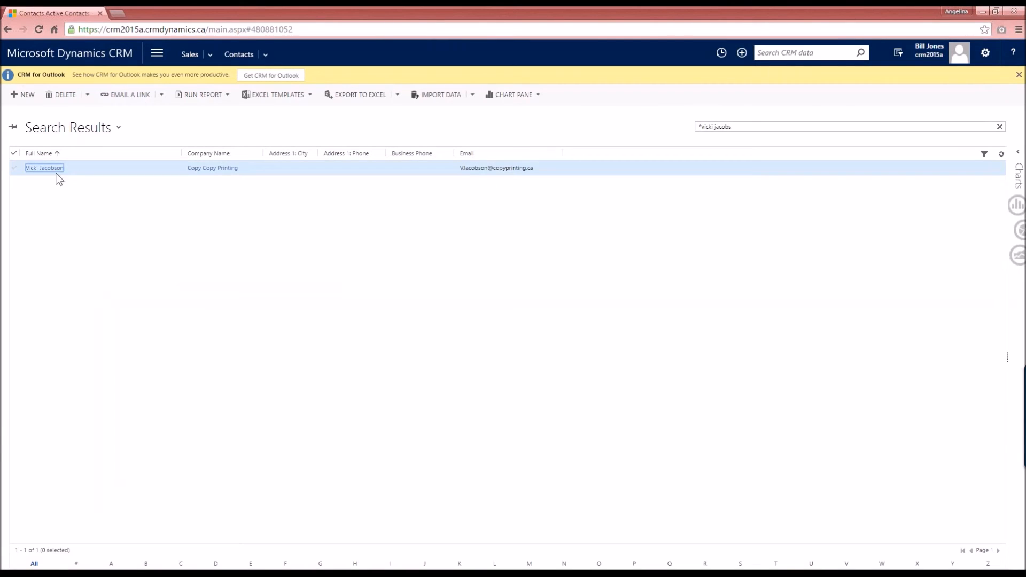
left_click(119, 227)
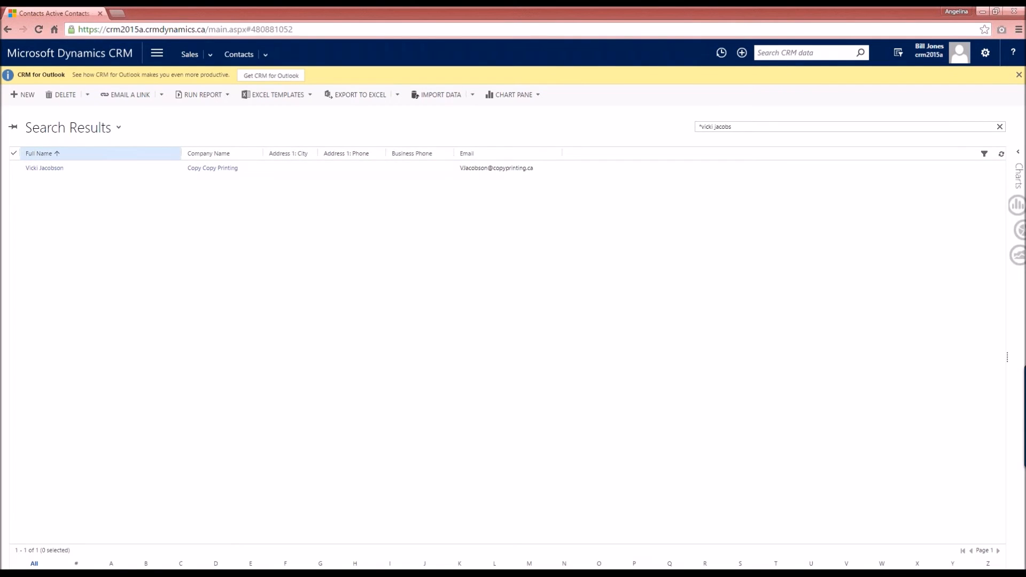
left_click(42, 30)
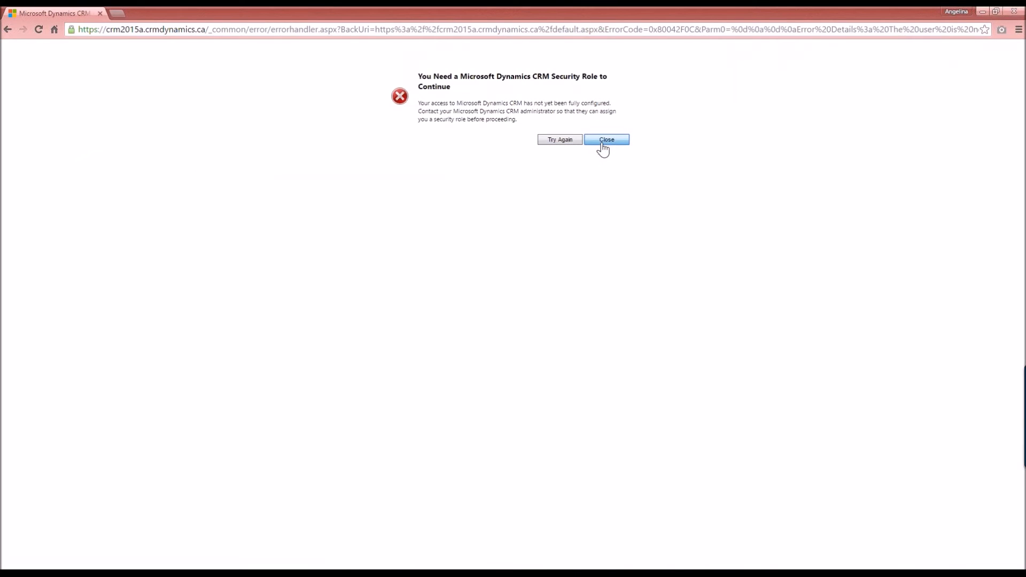
Step: Retry loading the CRM site by re-entering its address in the second browser
left_click(568, 146)
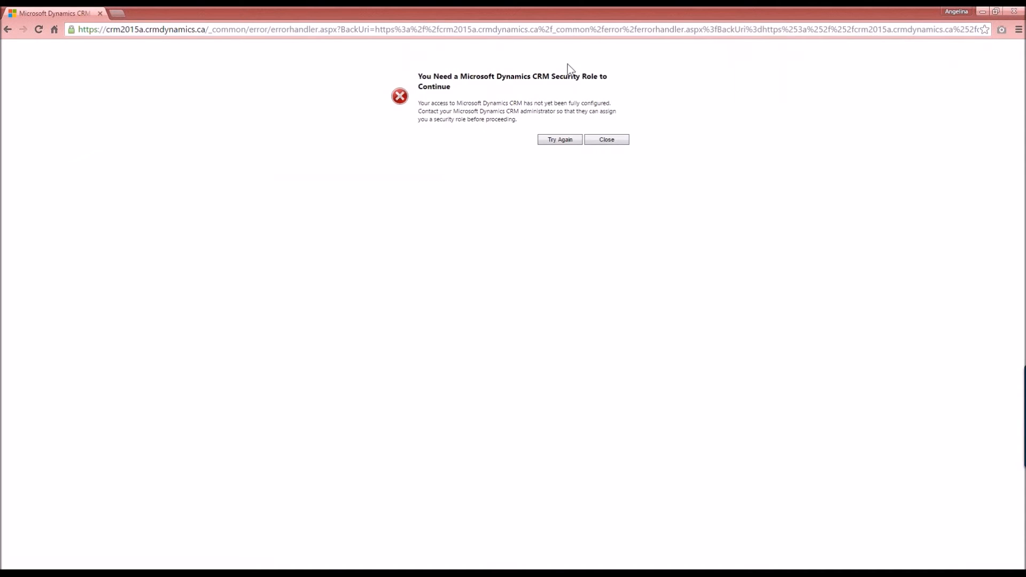
left_click(613, 141)
left_click(128, 30)
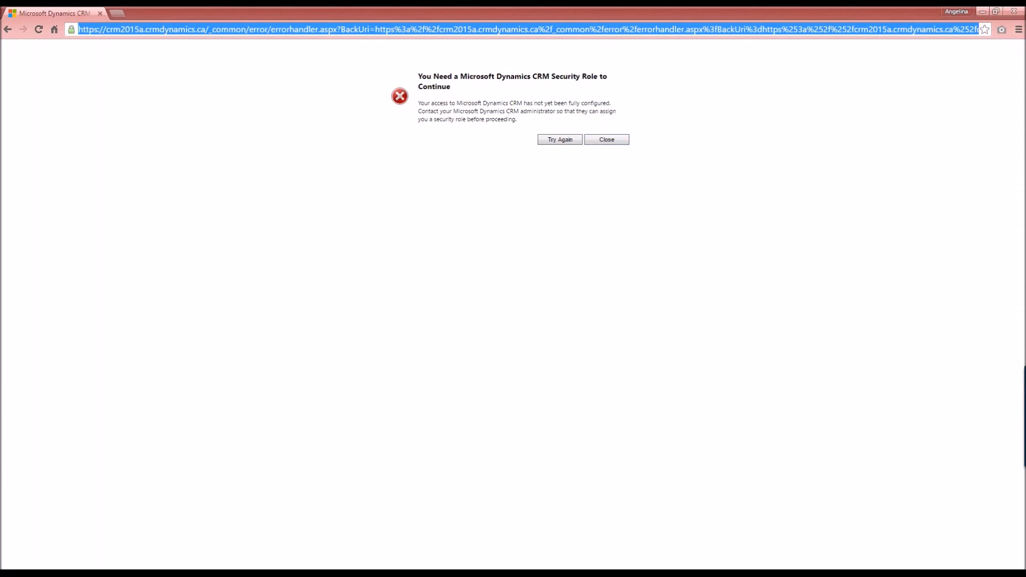
type("https://")
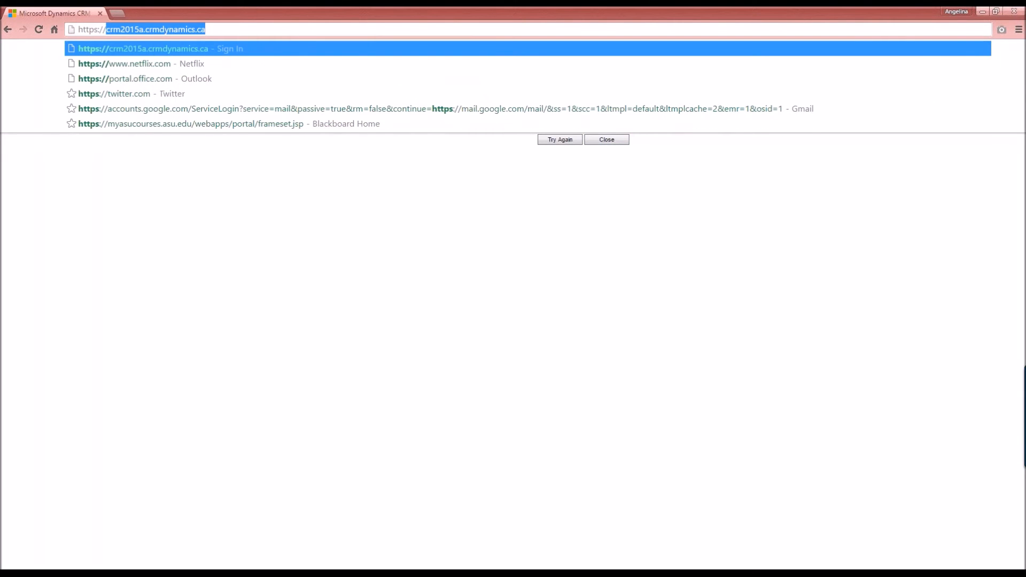
type("c")
key("Return")
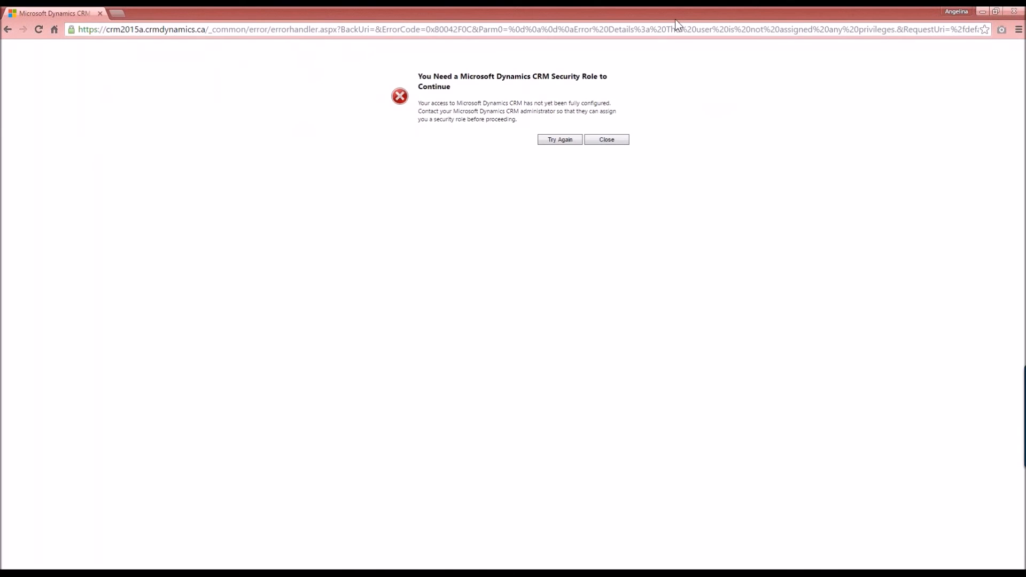
left_click(1014, 10)
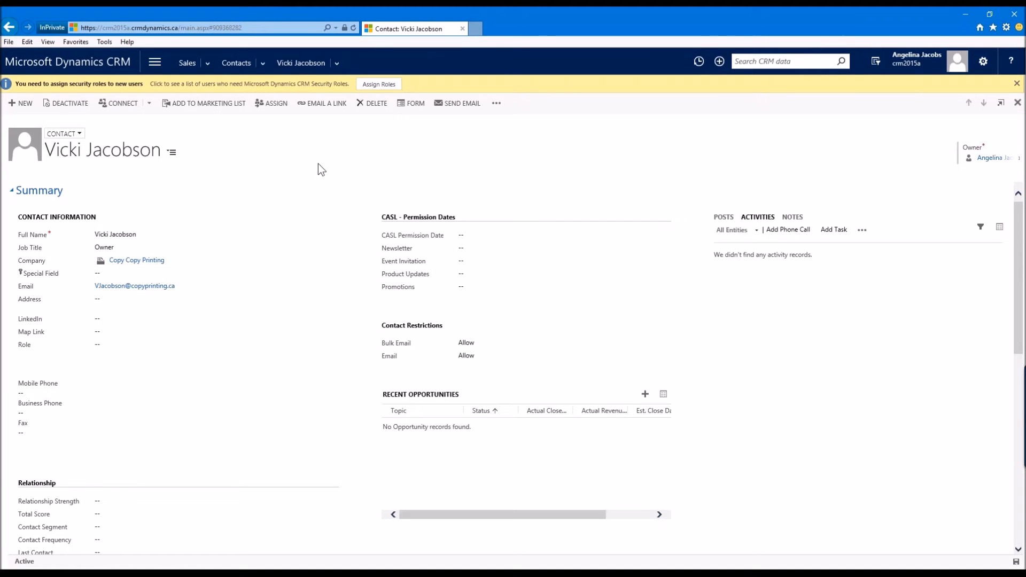
left_click(155, 63)
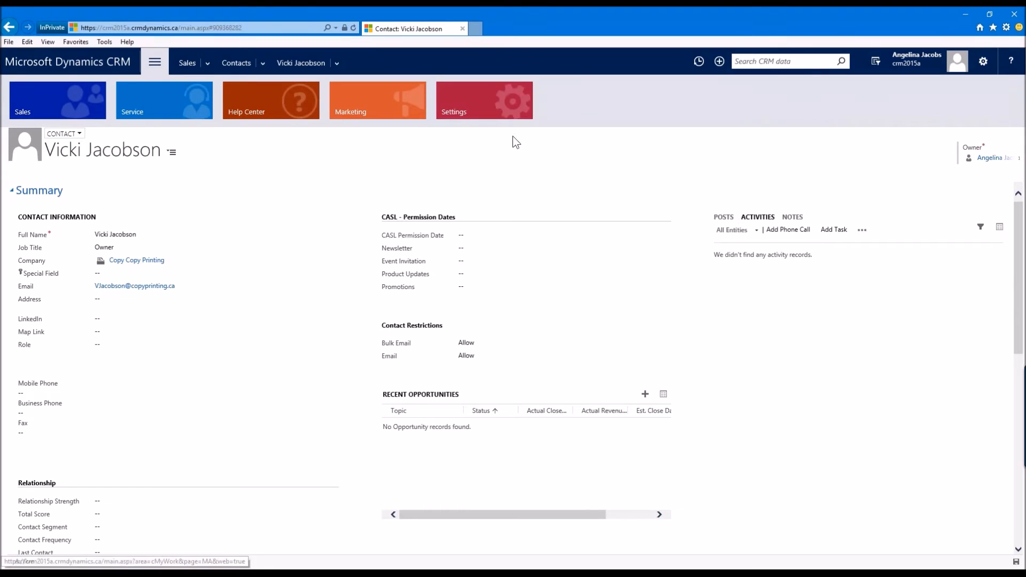
left_click(466, 105)
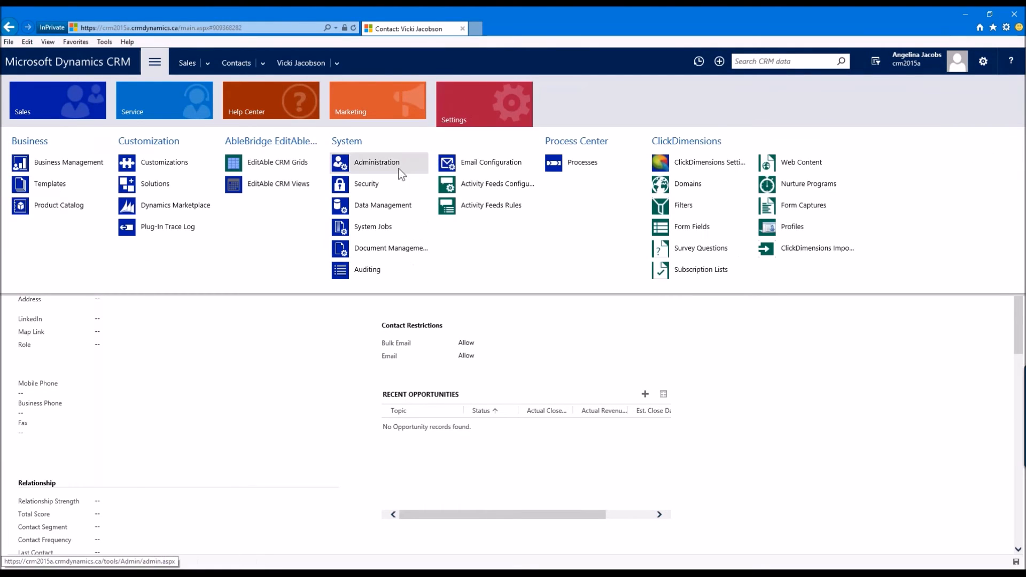
left_click(368, 185)
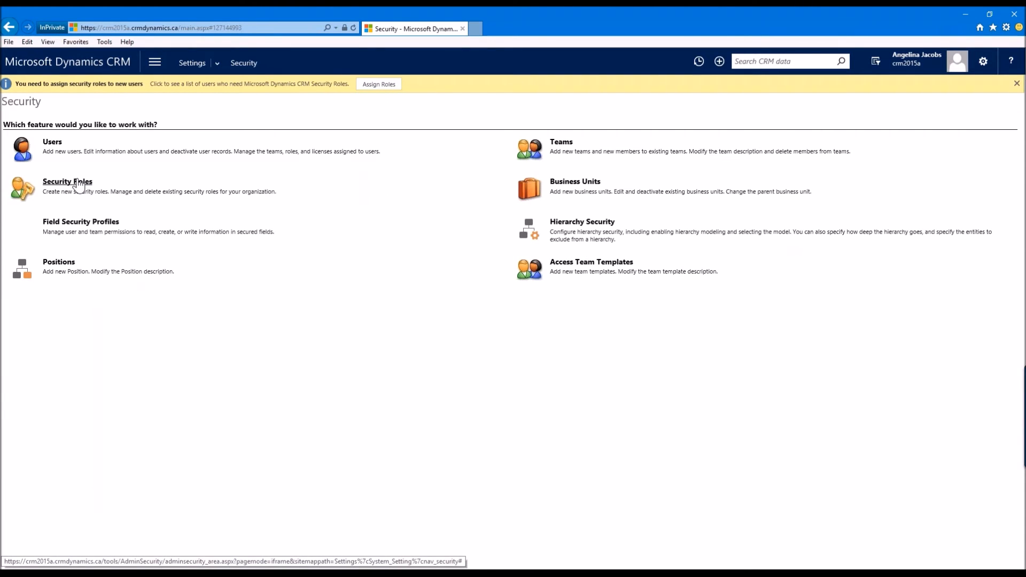
left_click(52, 143)
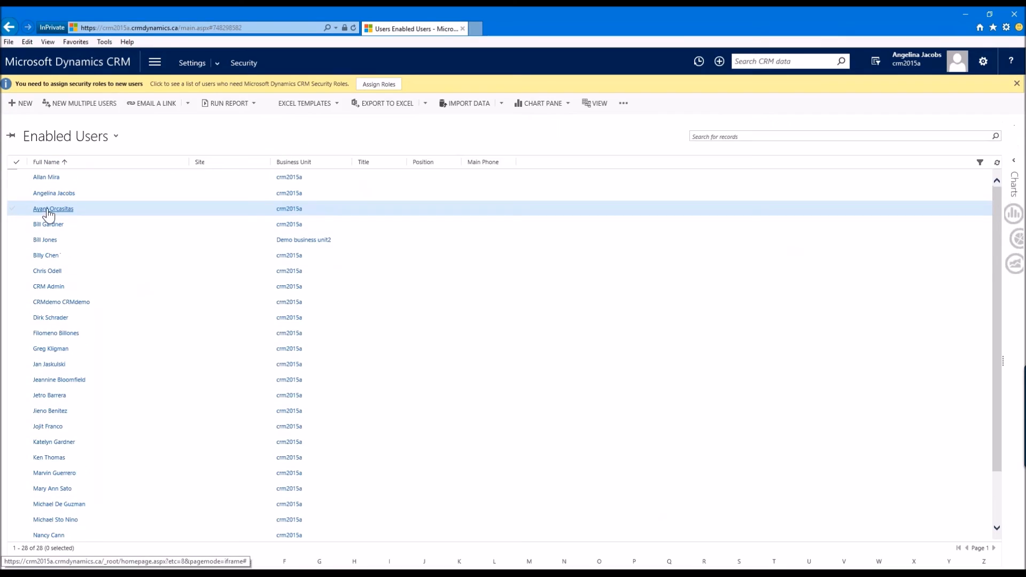
left_click(53, 209)
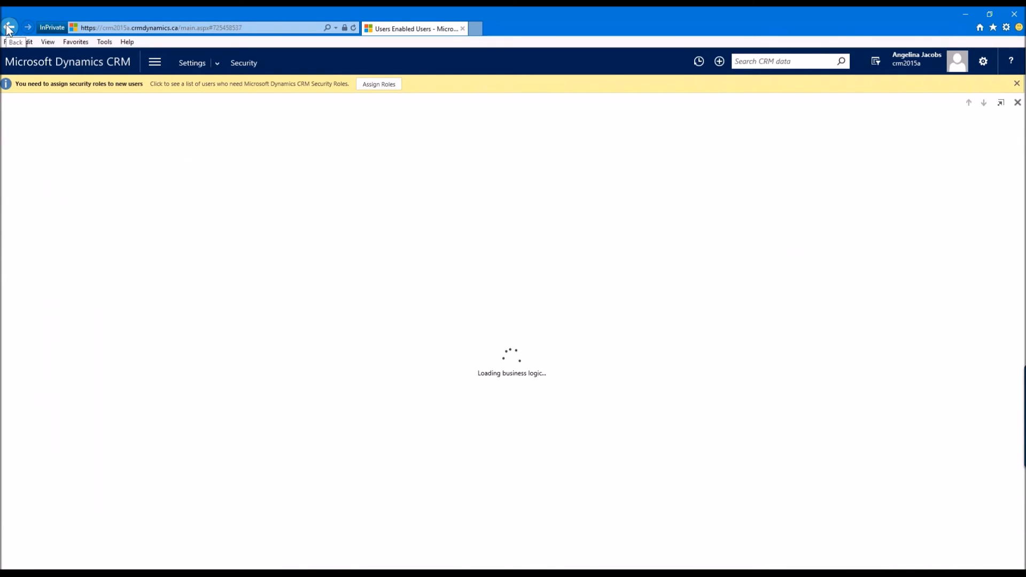
left_click(8, 28)
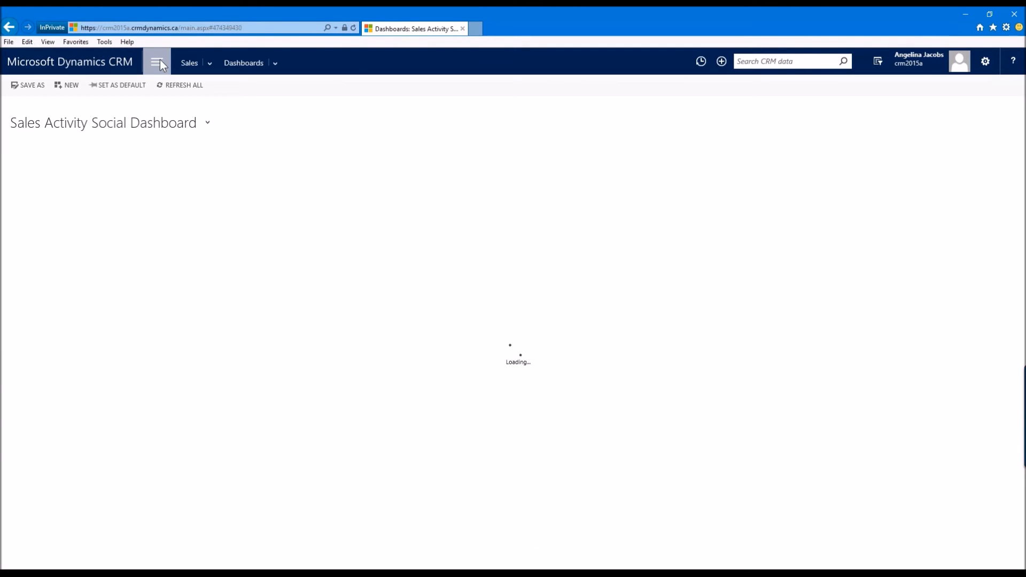
Step: Go to Settings > Security > Users and open the user record in Demo business unit2
left_click(160, 59)
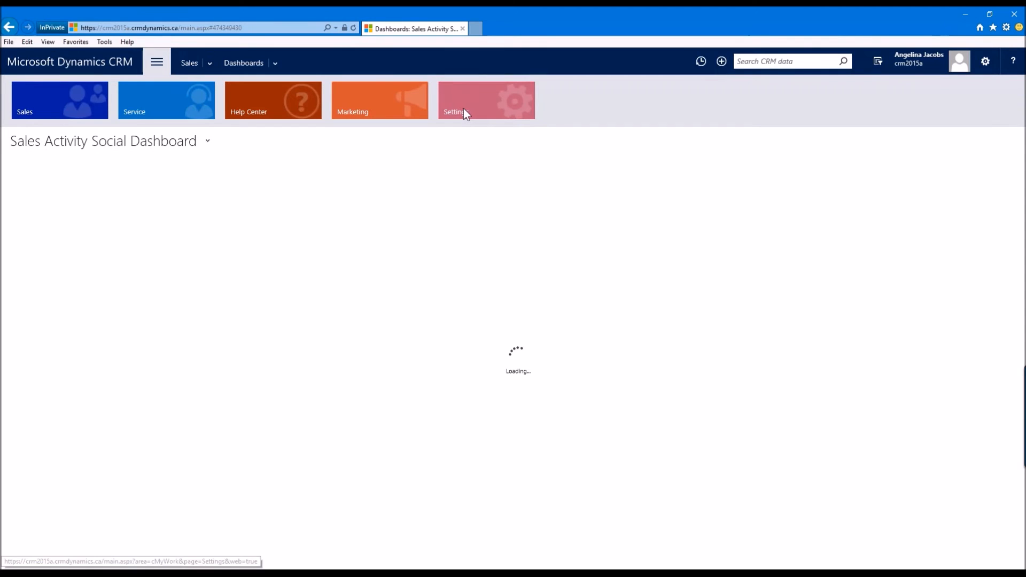
left_click(464, 110)
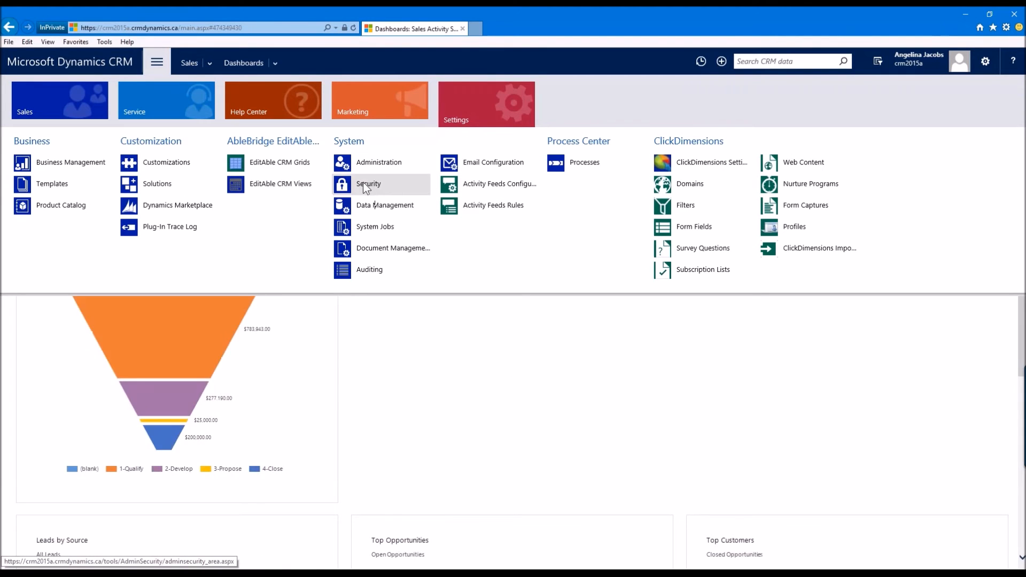
left_click(365, 183)
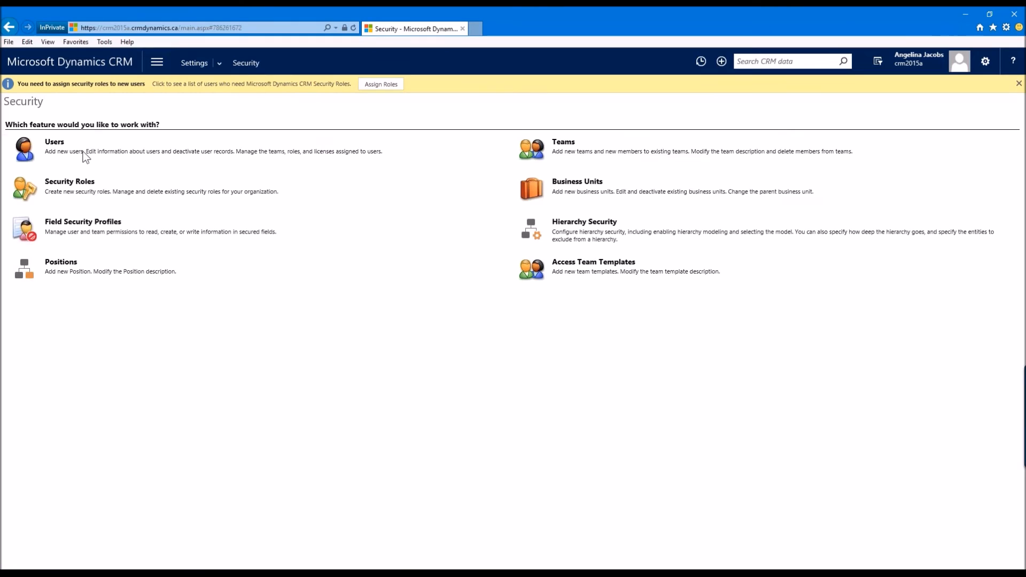
left_click(54, 142)
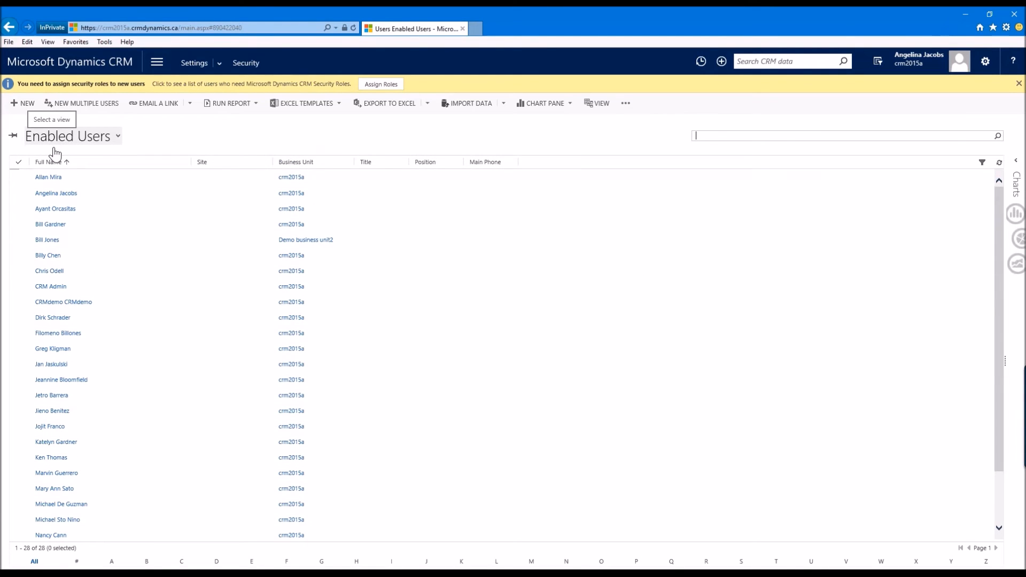
left_click(47, 240)
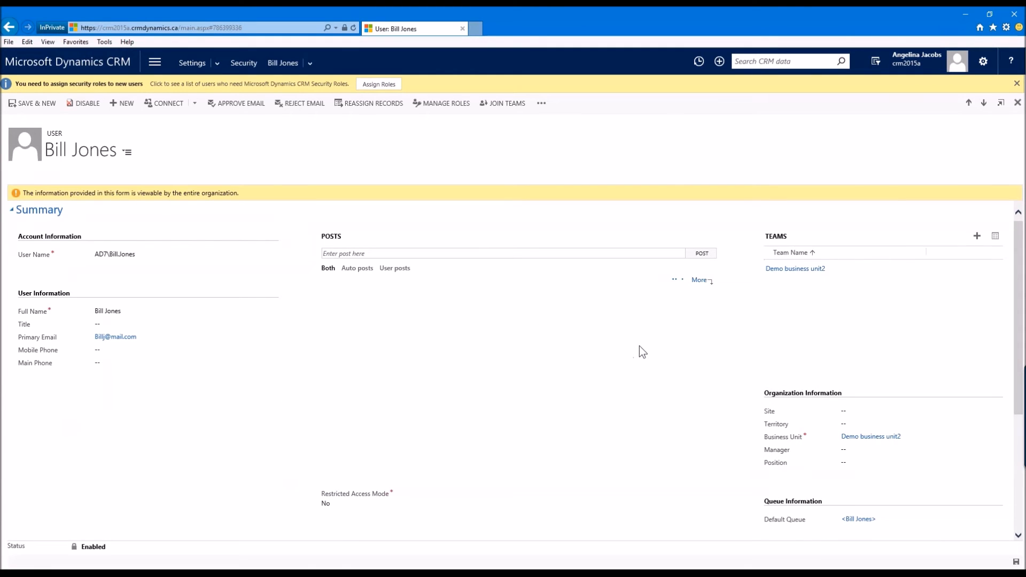
left_click(451, 104)
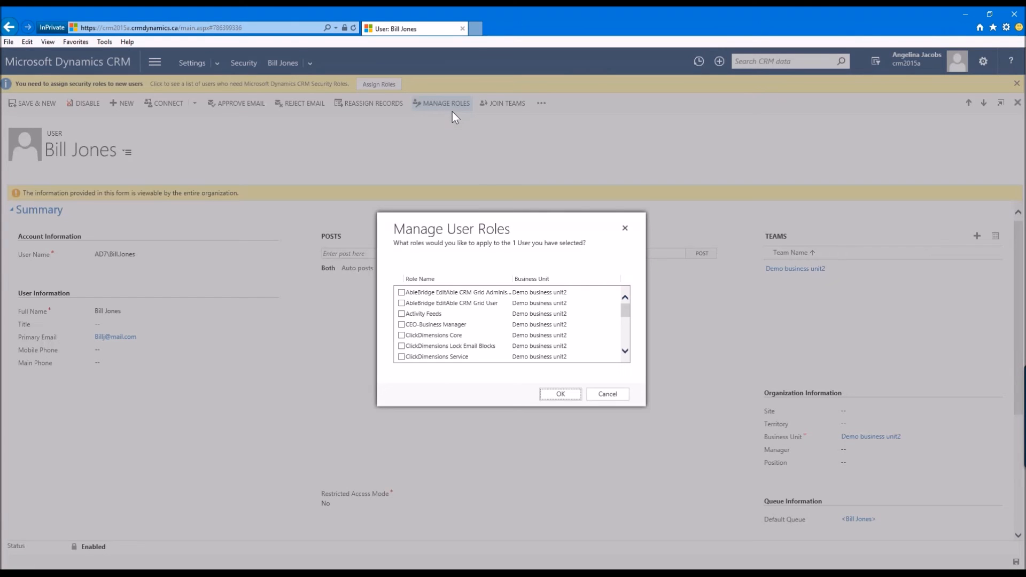
scroll(459, 344, "down", 2)
scroll(458, 342, "down", 3)
scroll(493, 332, "up", 1)
left_click(607, 393)
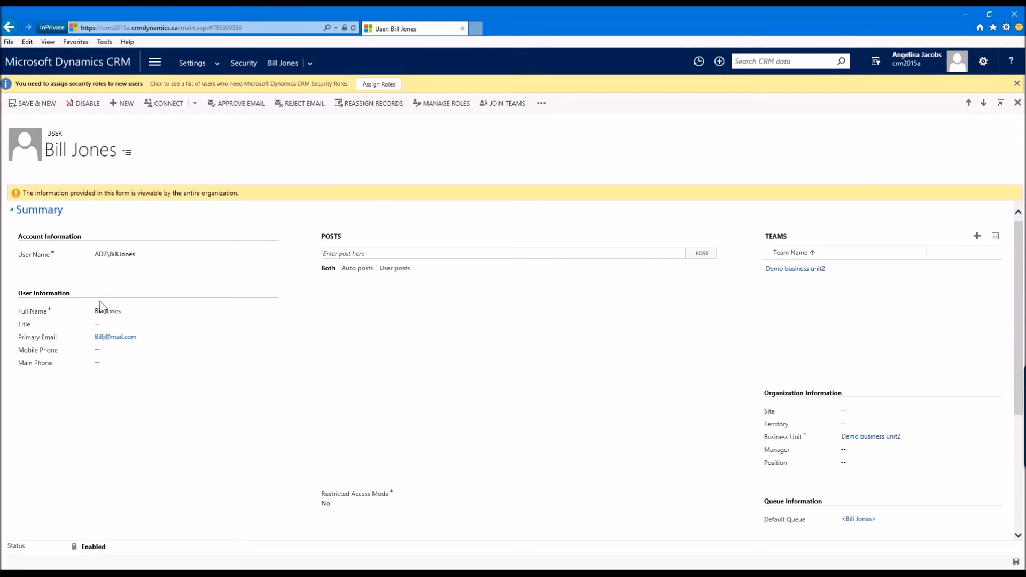
Step: Assign the Salesperson demo security role to the user through Manage User Roles
left_click(447, 103)
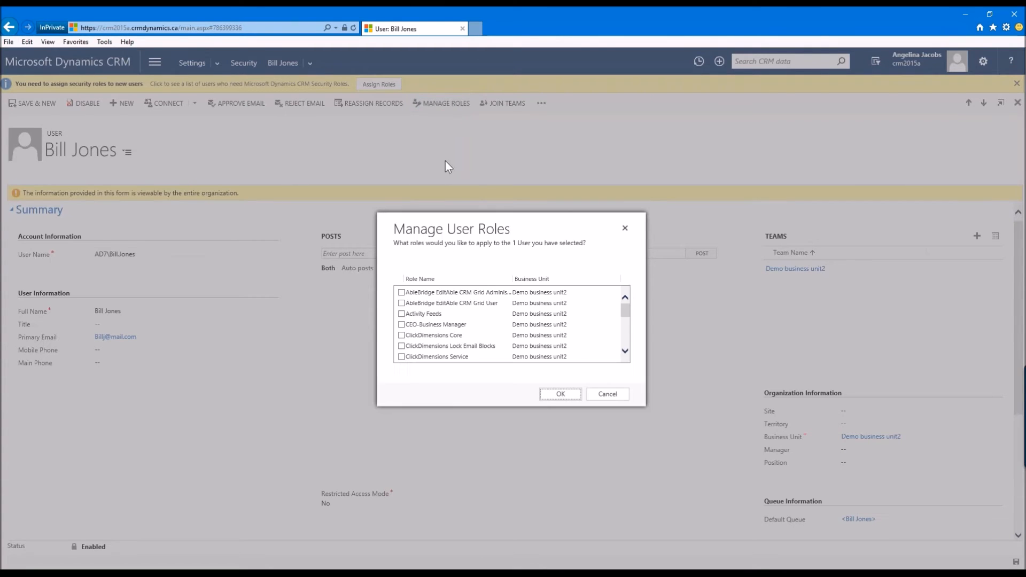
scroll(491, 316, "down", 6)
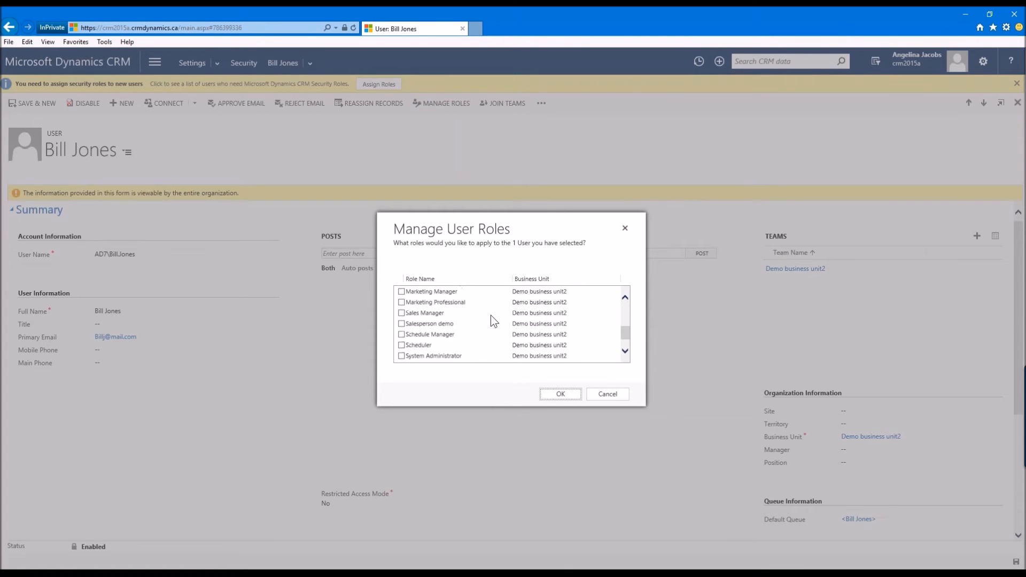
scroll(491, 315, "up", 1)
scroll(491, 315, "down", 1)
left_click(401, 324)
left_click(558, 395)
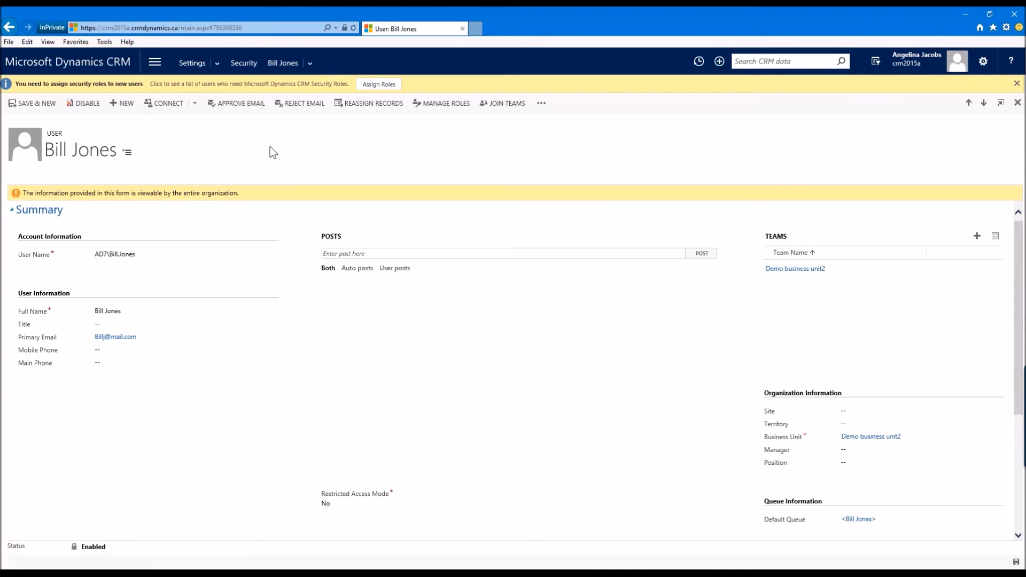
Step: Switch to the other browser, open the CRM site and sign in with the user's username and password
left_click(242, 66)
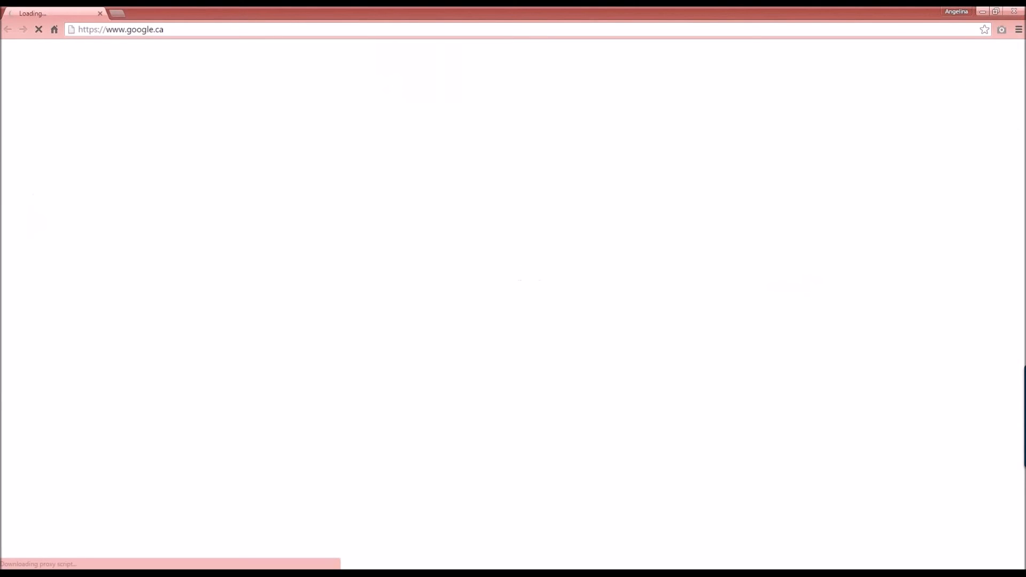
left_click(234, 26)
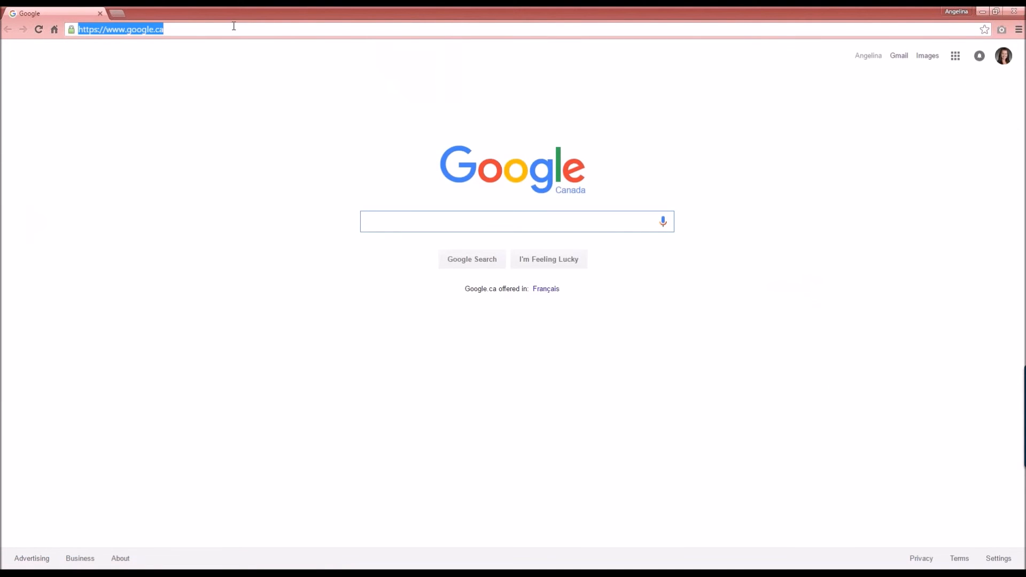
type("http")
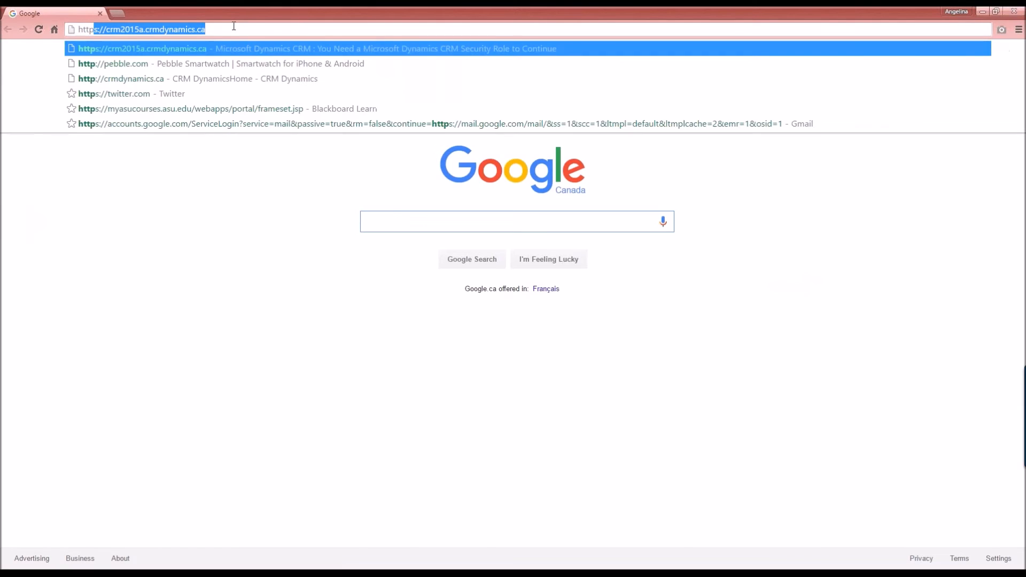
key("Return")
double_click(830, 193)
key("Tab")
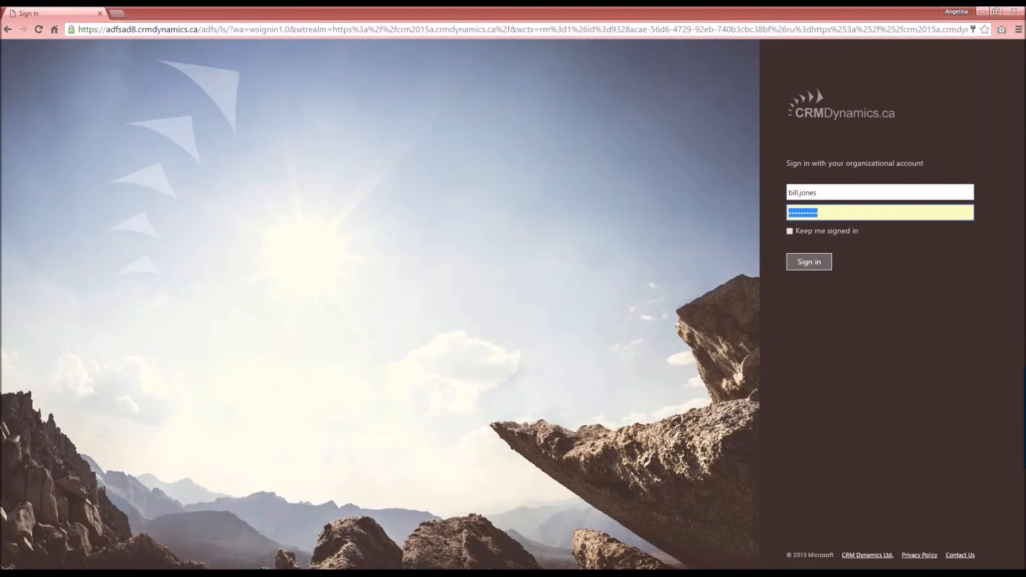
type("********")
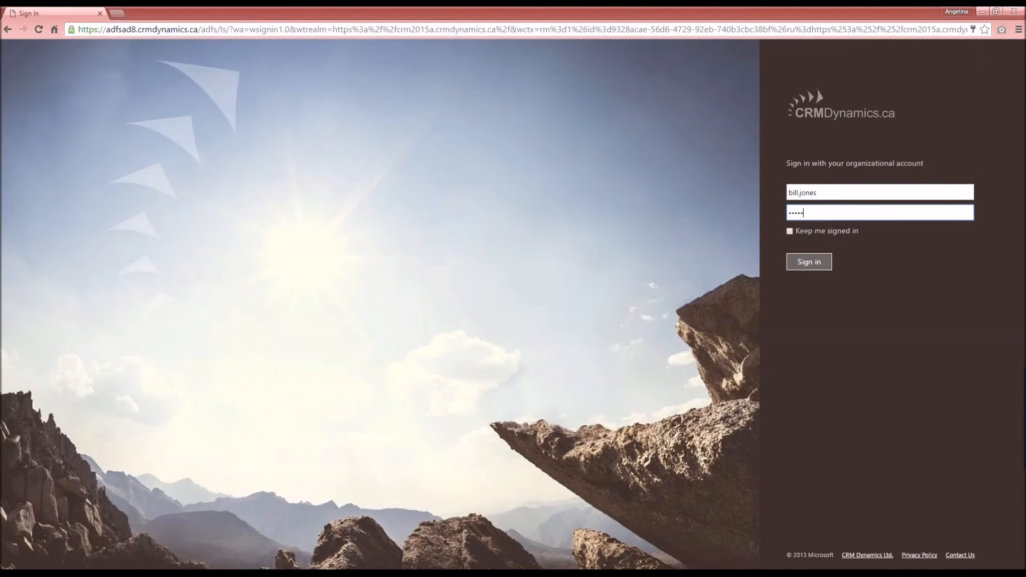
key("Return")
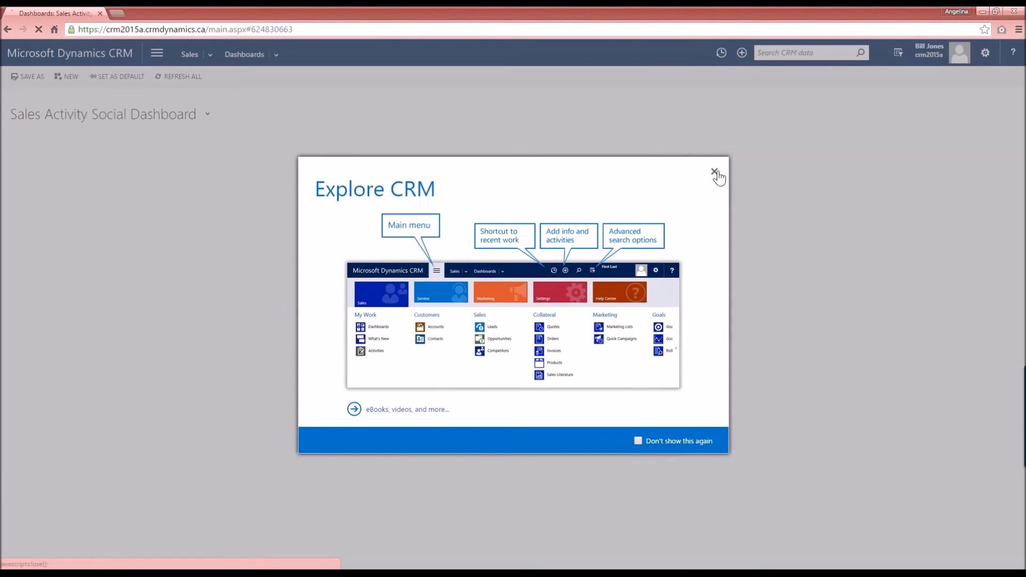
Step: Dismiss the welcome dialog, search Active Contacts for the test contact by name, open the record and inspect its Special Field
left_click(714, 172)
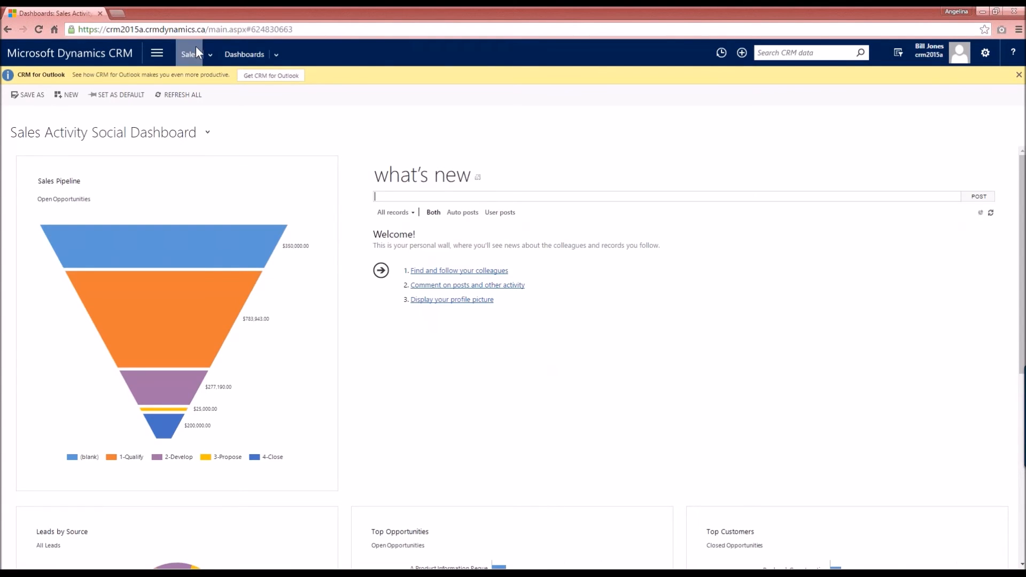
left_click(208, 54)
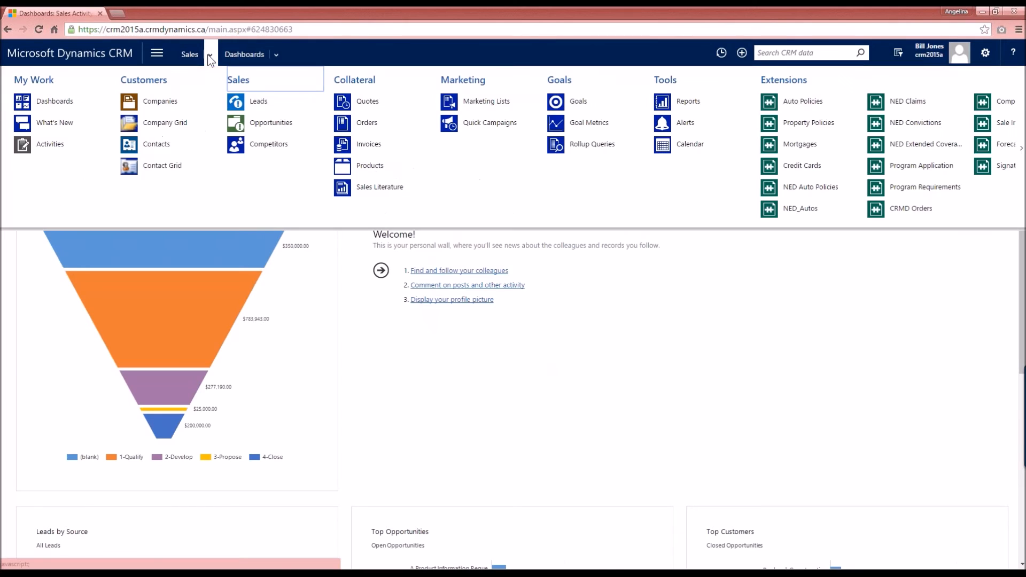
left_click(165, 149)
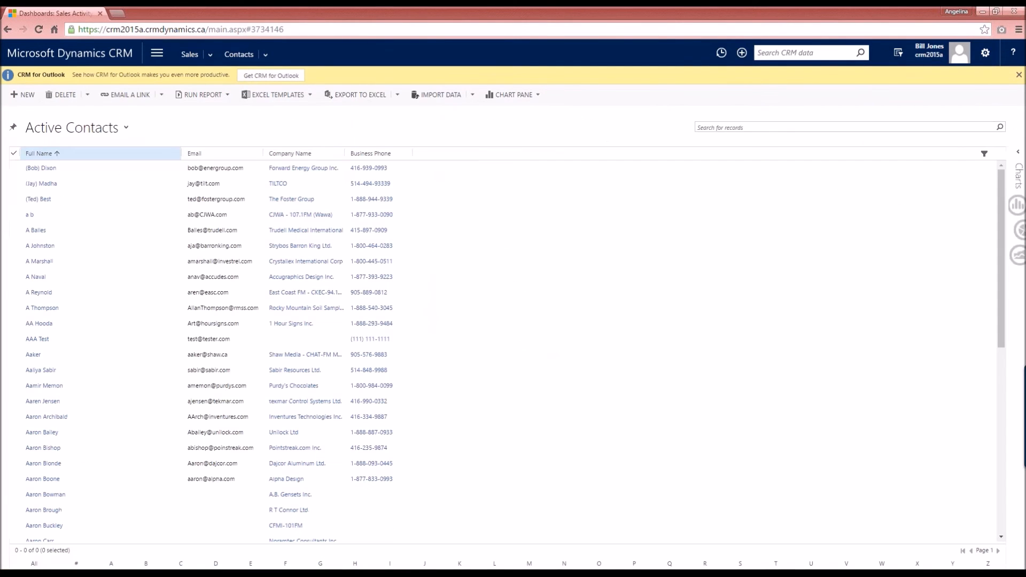
left_click(705, 127)
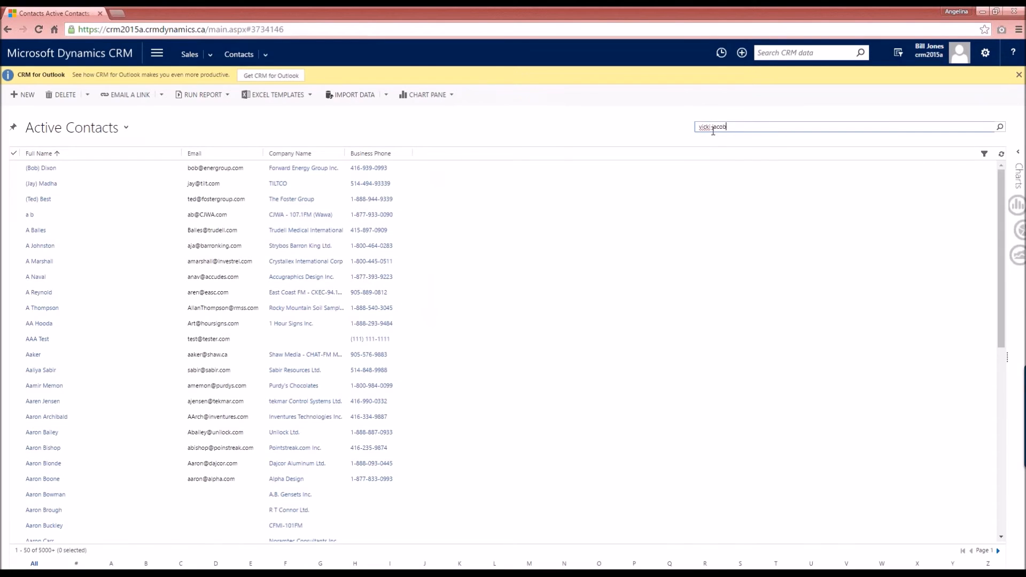
key("Return")
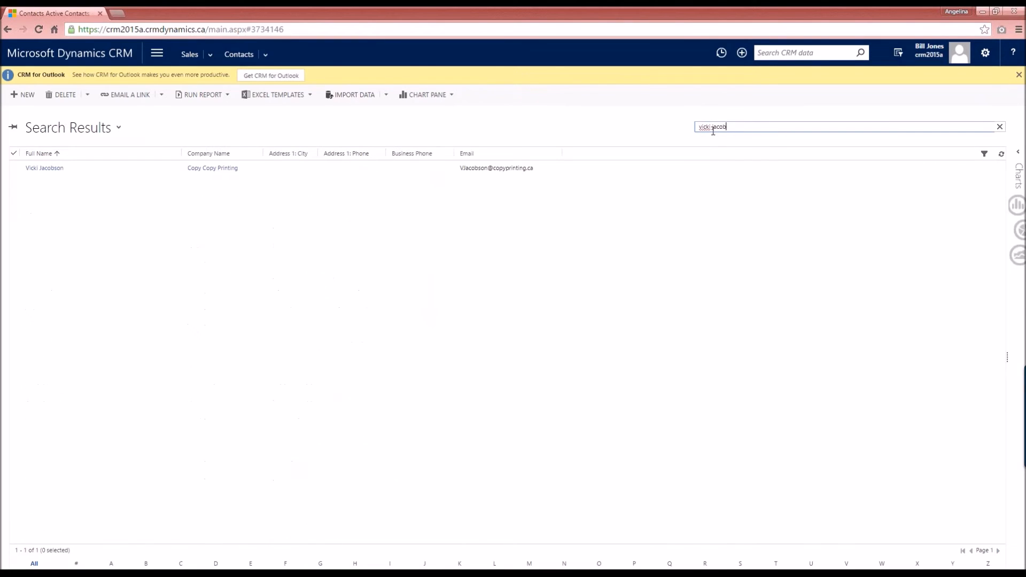
left_click(45, 168)
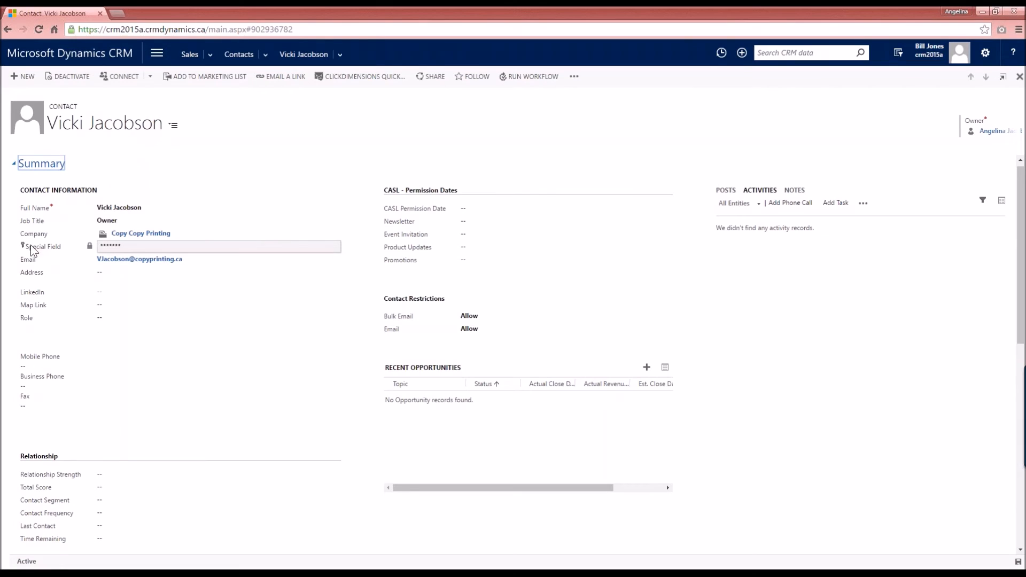
left_click(114, 246)
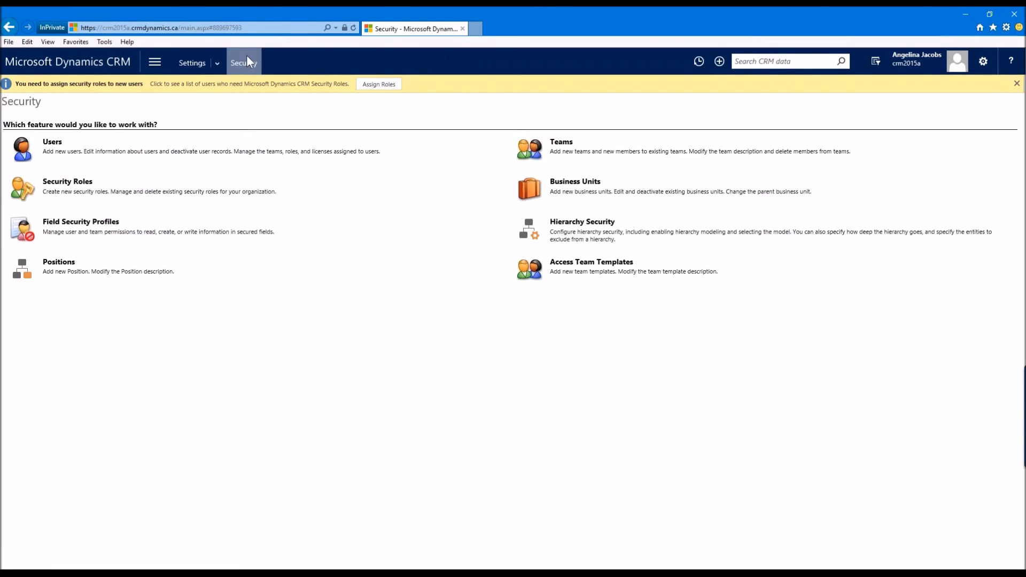
Step: Create a new field security profile named "Special Field access" and save it
left_click(80, 222)
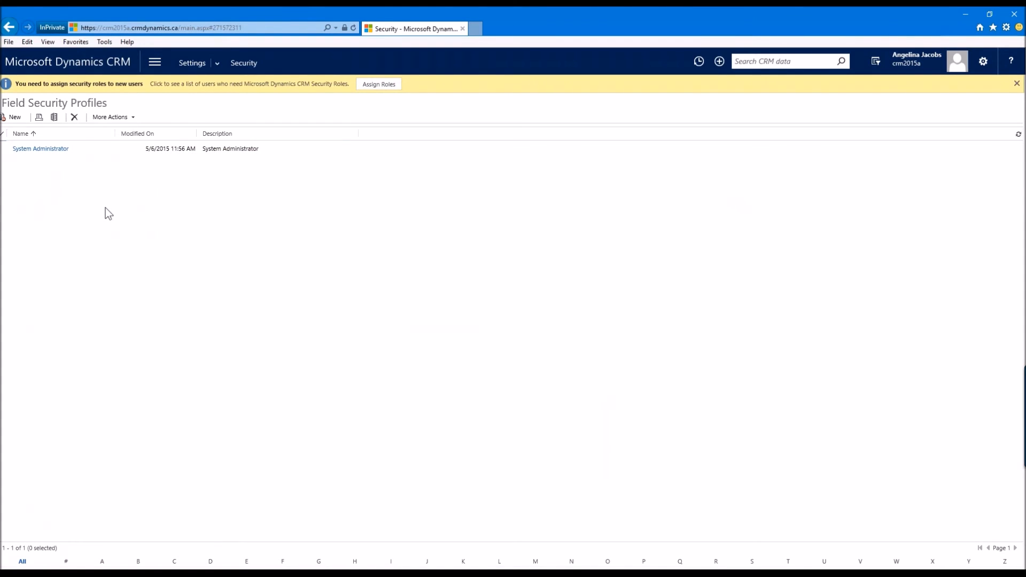
left_click(15, 118)
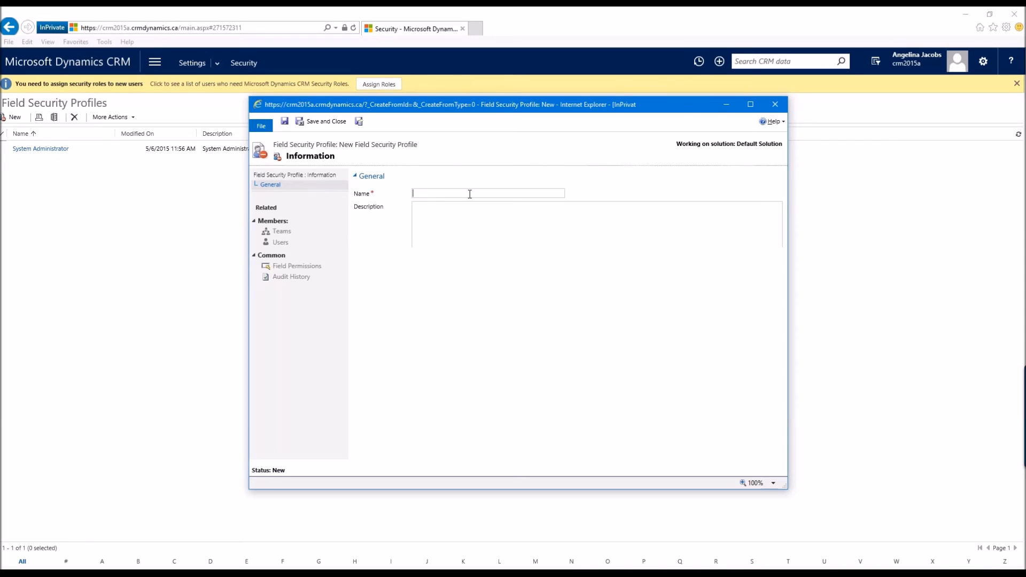
type("pecial Field access")
left_click(283, 123)
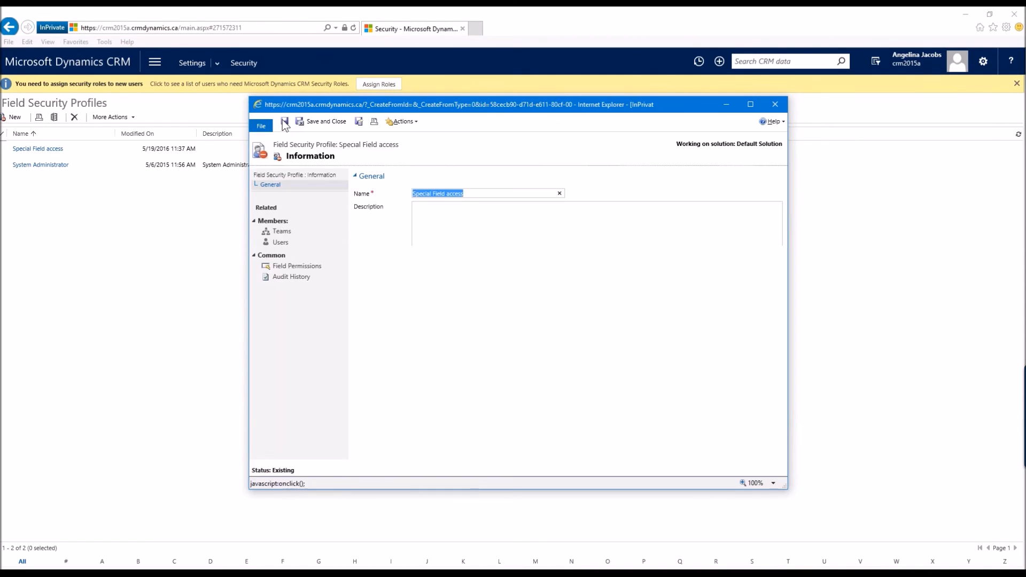
Step: Add the demo salesperson user as a member of the Special Field access profile
left_click(282, 244)
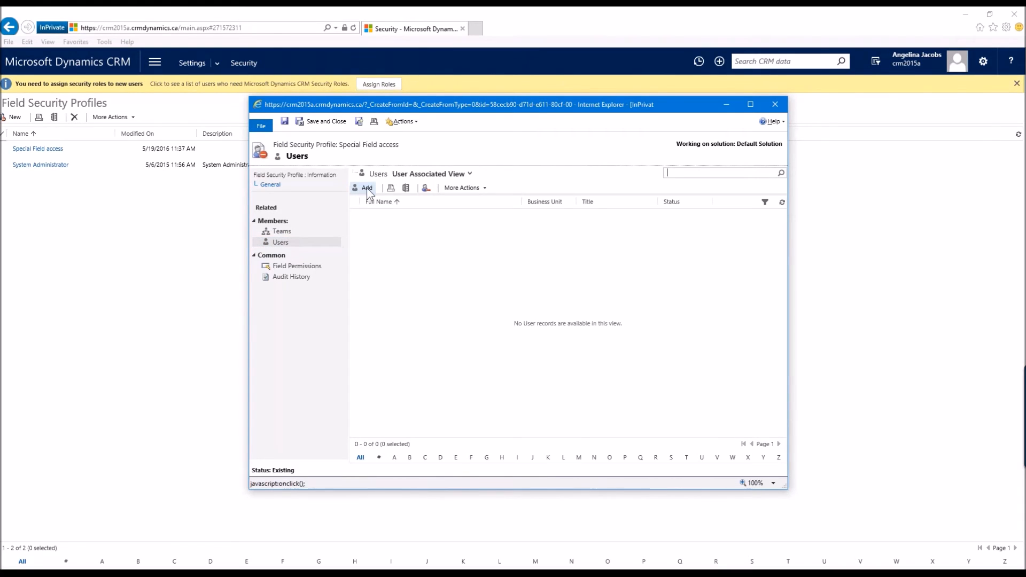
left_click(366, 191)
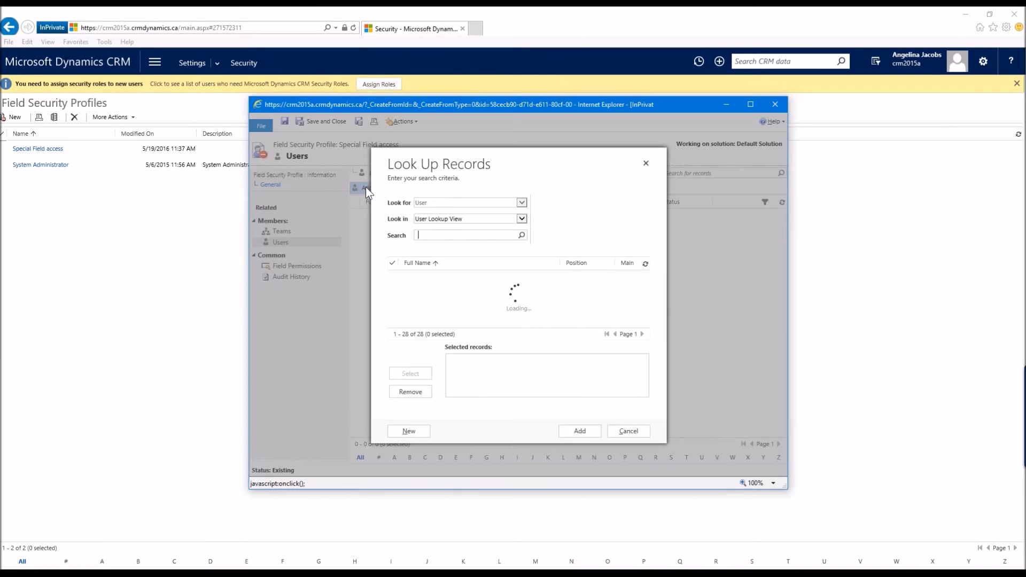
scroll(458, 291, "down", 3)
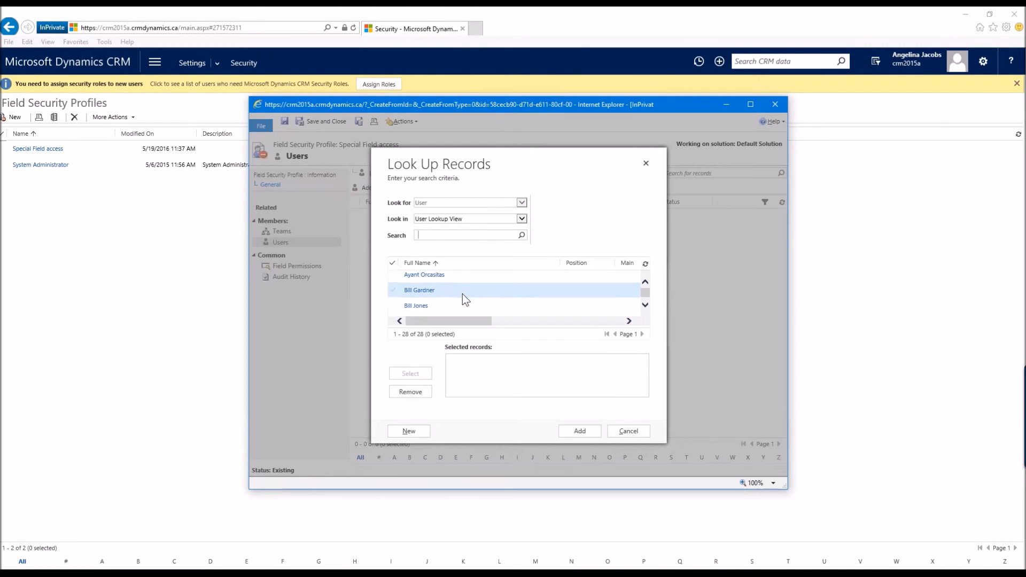
left_click(460, 294)
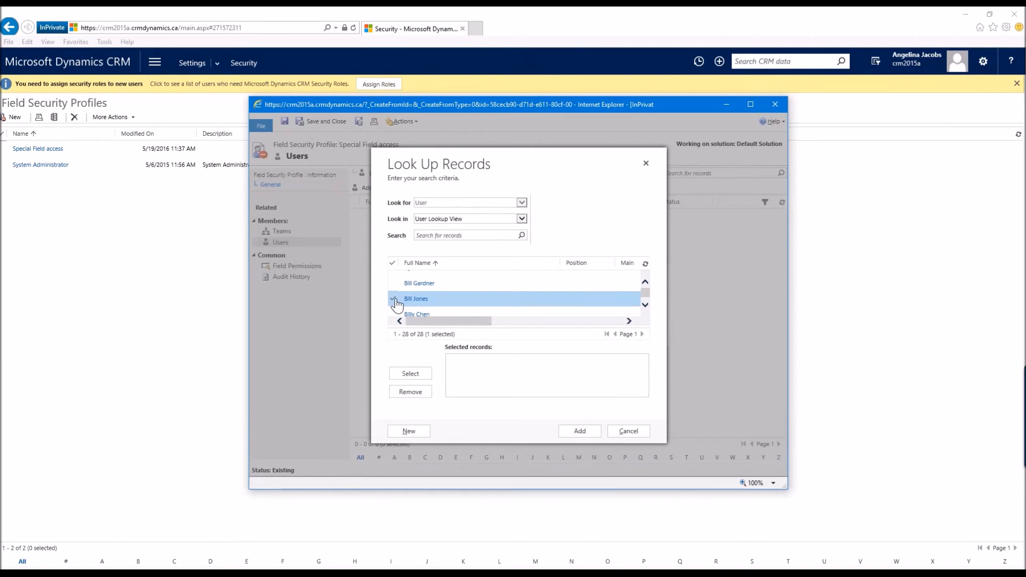
left_click(422, 380)
left_click(577, 429)
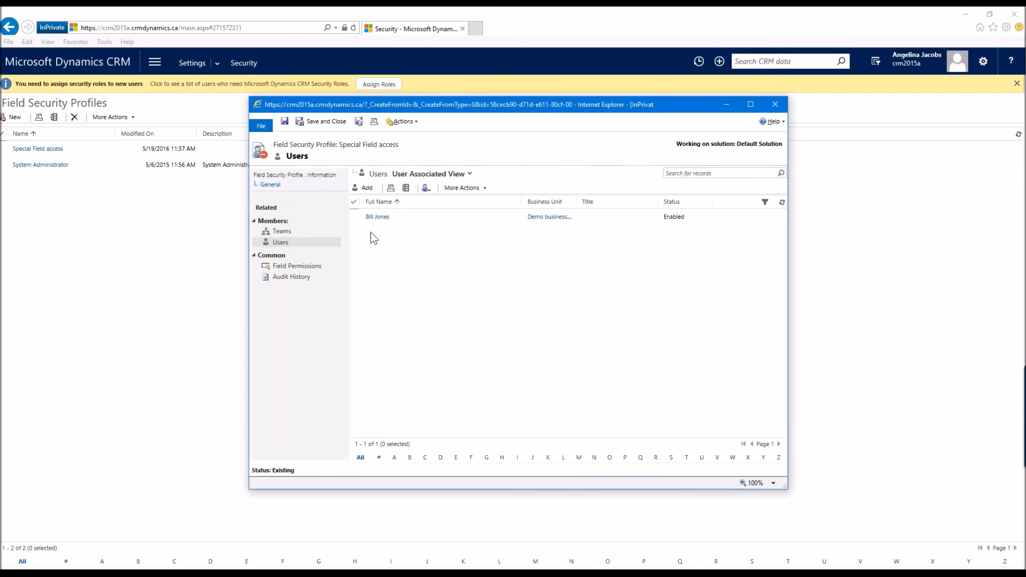
Step: Set Allow Read to Yes for the Contact new_specialfield permission, then save and close the profile
left_click(290, 269)
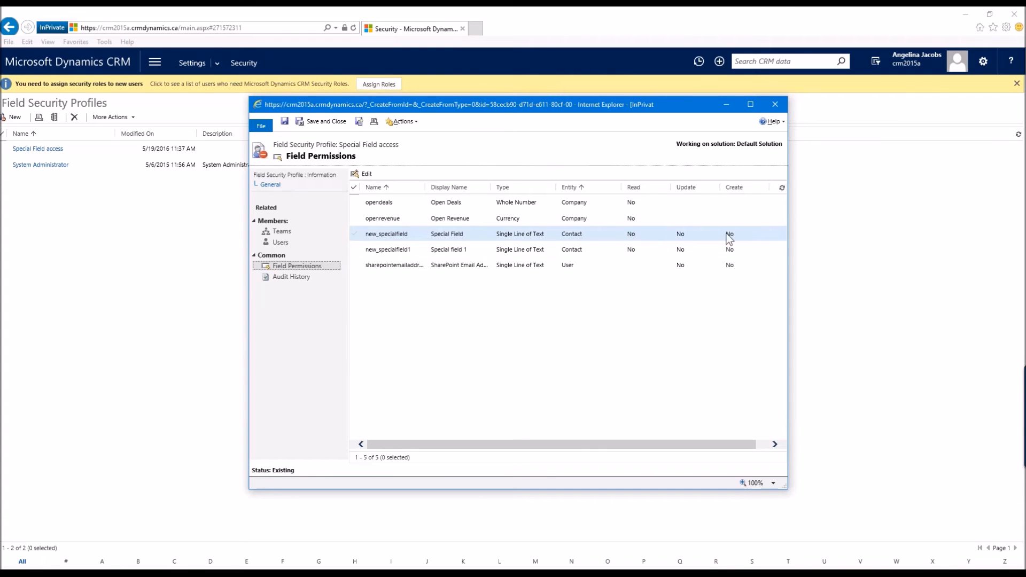
double_click(481, 233)
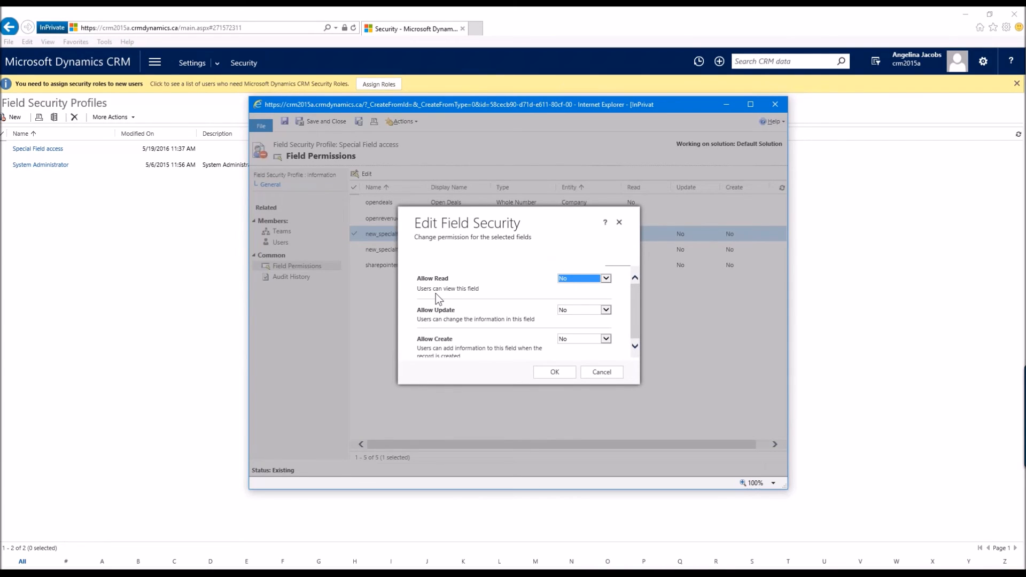
left_click(607, 280)
left_click(570, 283)
left_click(521, 290)
scroll(504, 324, "down", 1)
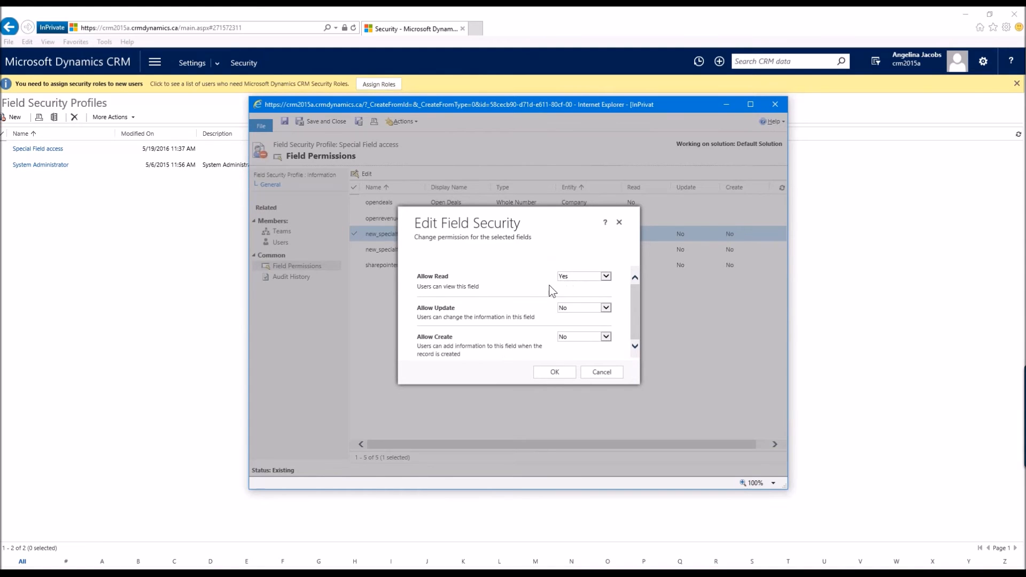
left_click(554, 373)
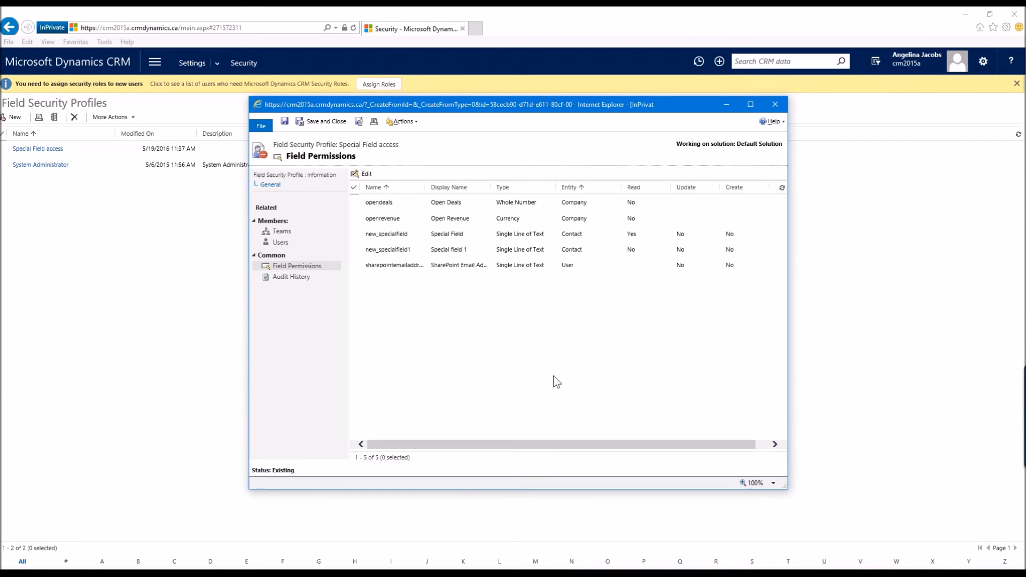
left_click(309, 120)
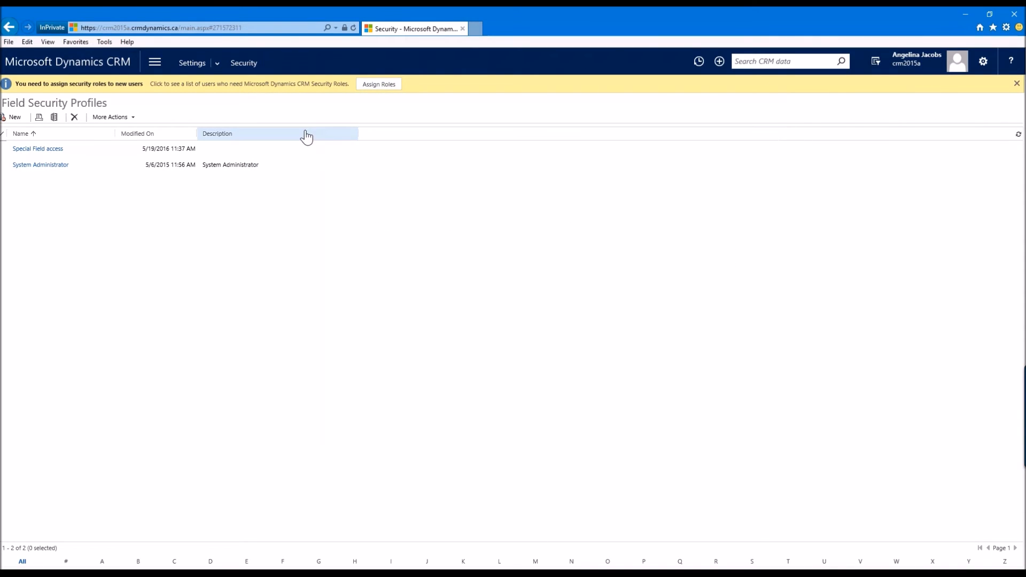
Step: Open the Contacts list, search for "vick" and open the test contact's record
left_click(154, 63)
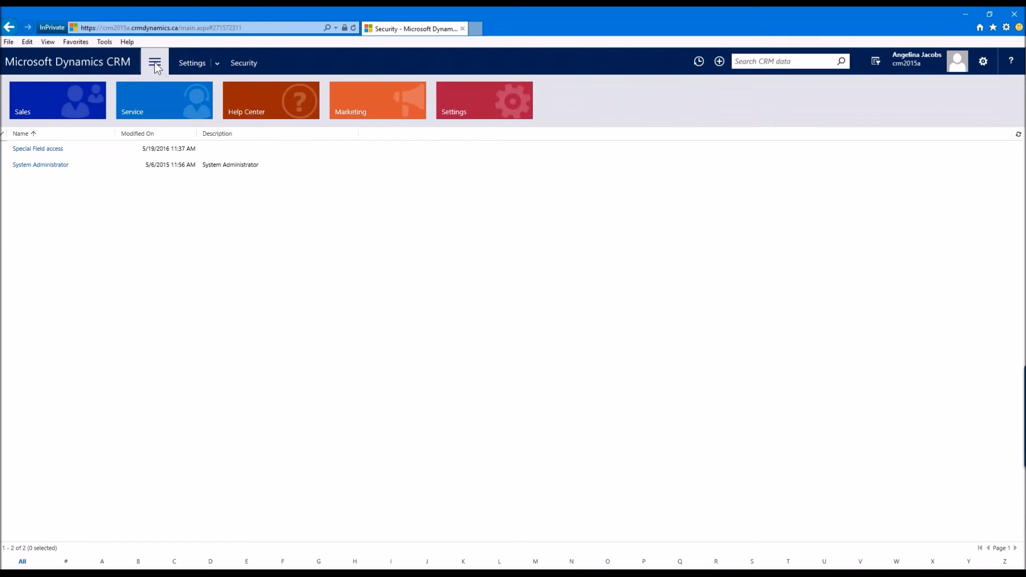
left_click(49, 107)
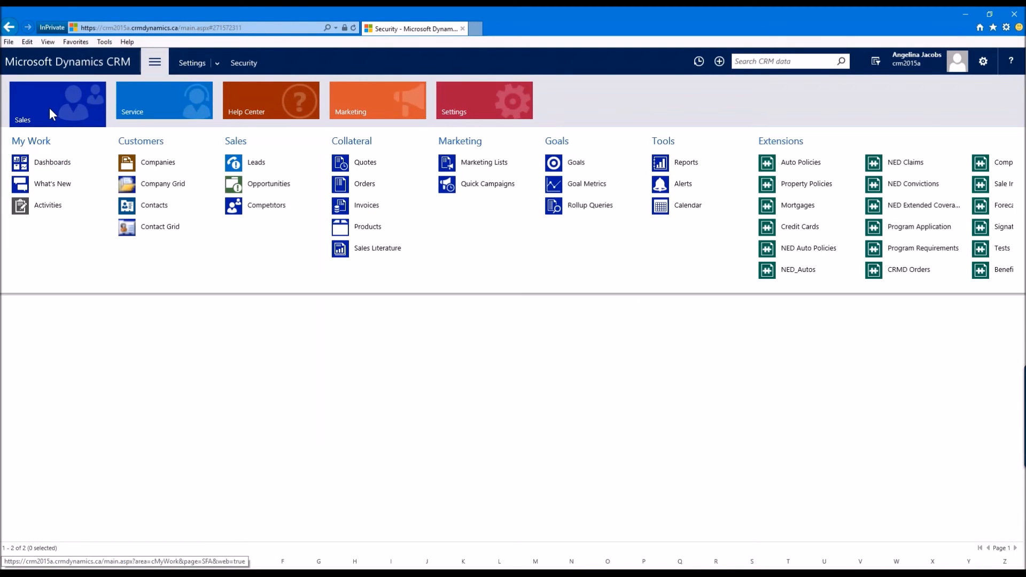
left_click(162, 205)
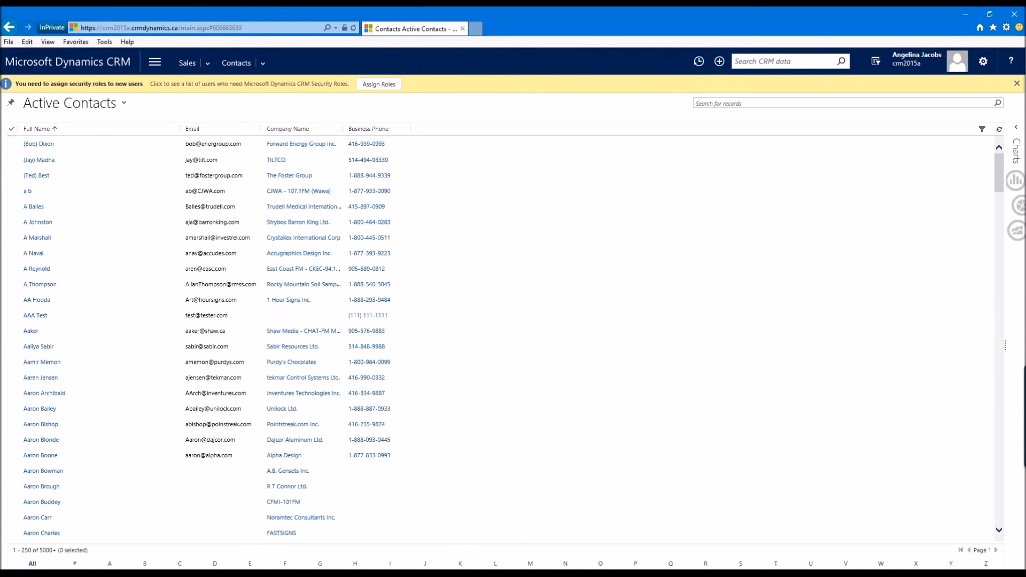
left_click(727, 133)
type("vick")
key("Return")
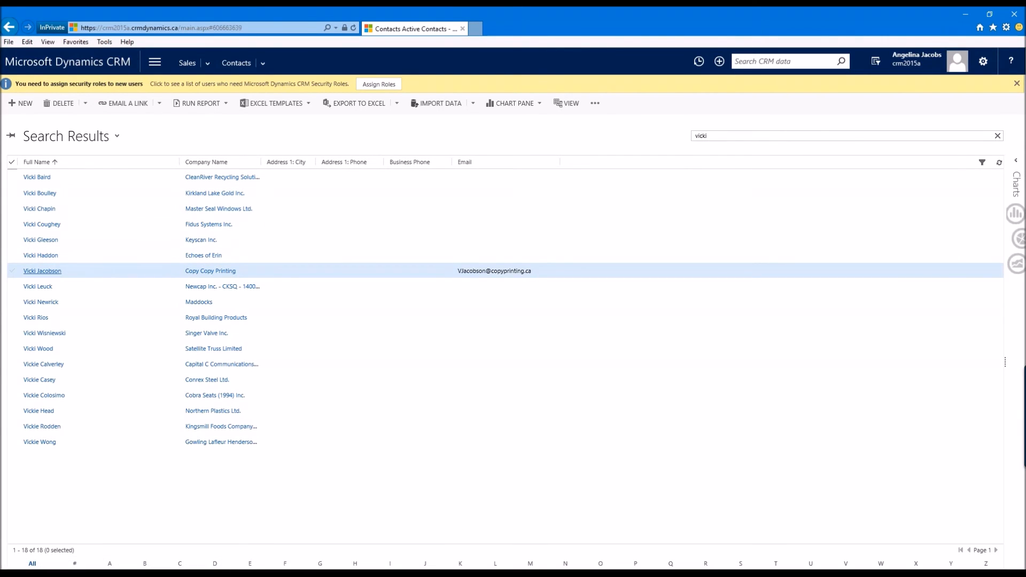
left_click(42, 271)
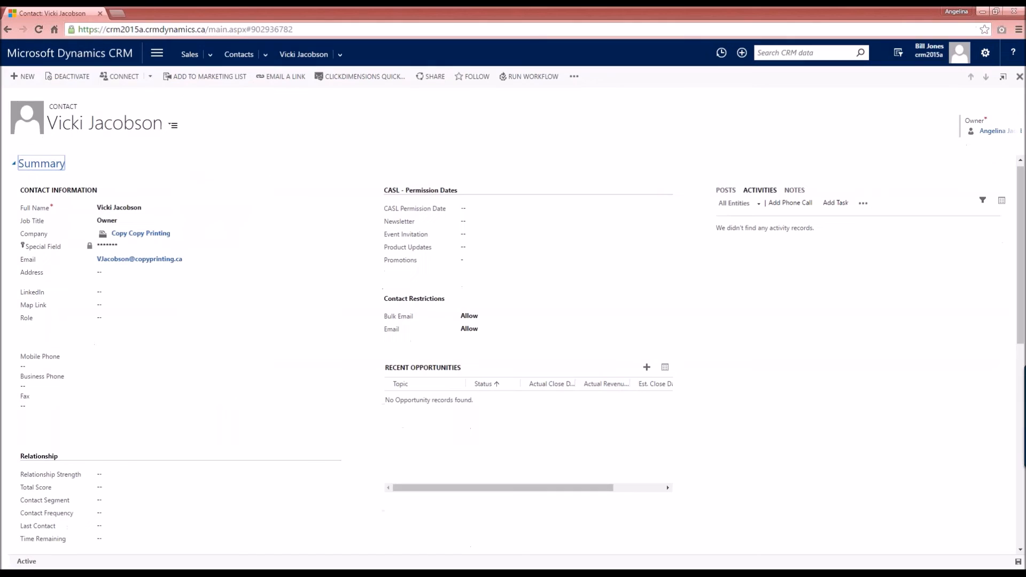
Step: Enter "Hello" in the test contact's Special Field as administrator and save the record
left_click(40, 28)
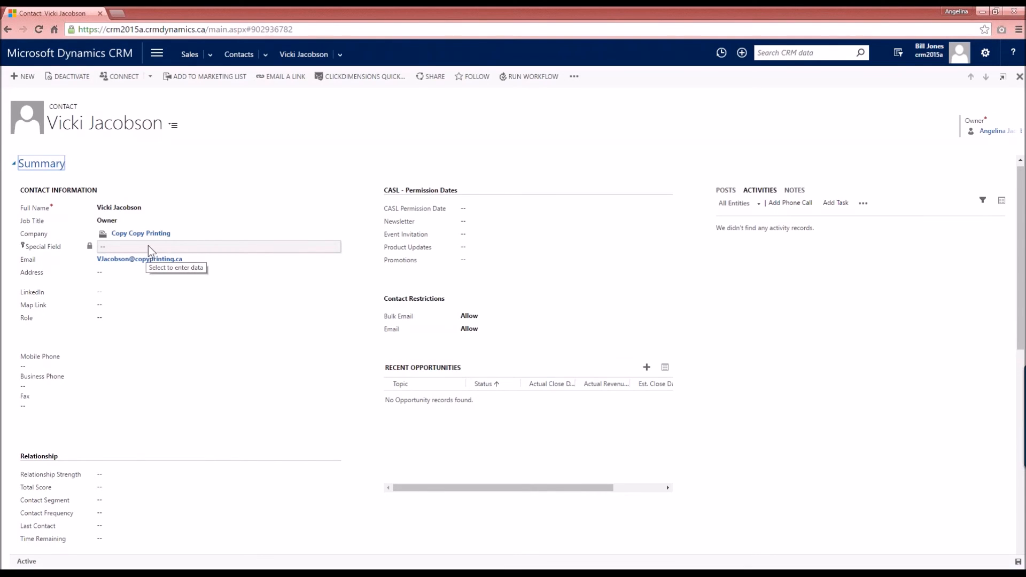
left_click(211, 574)
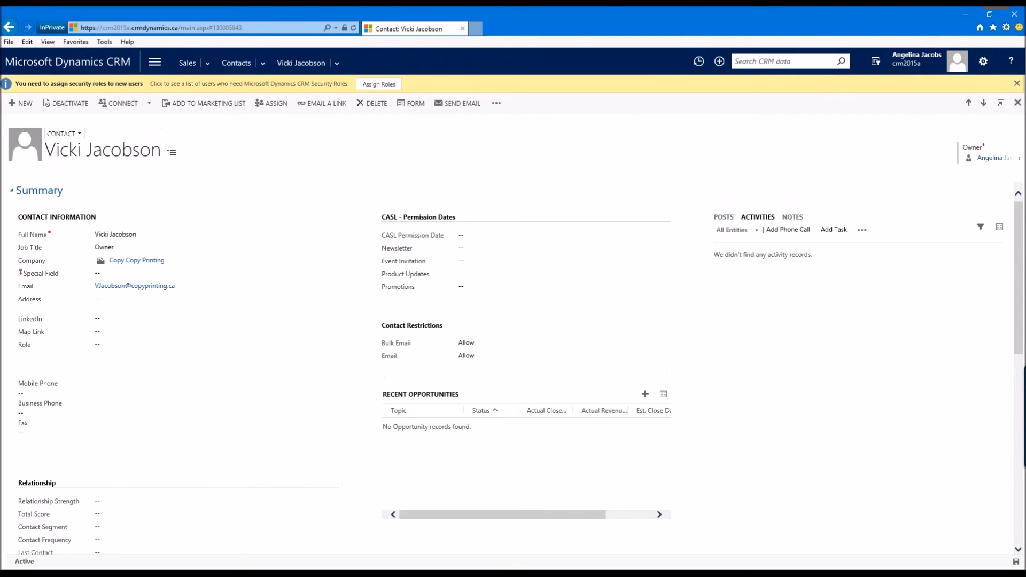
left_click(106, 274)
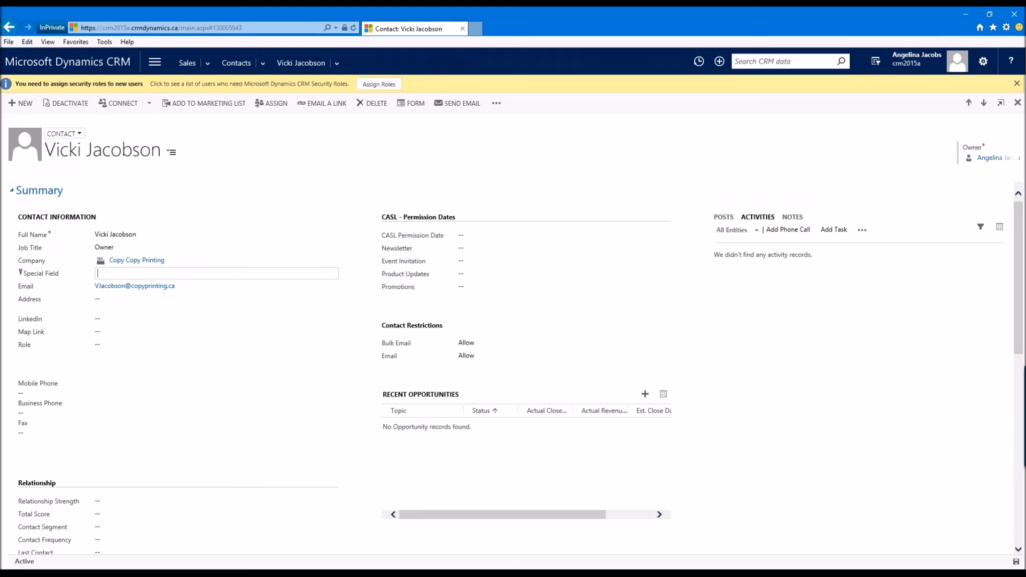
type("Helo")
left_click(108, 274)
type("llo")
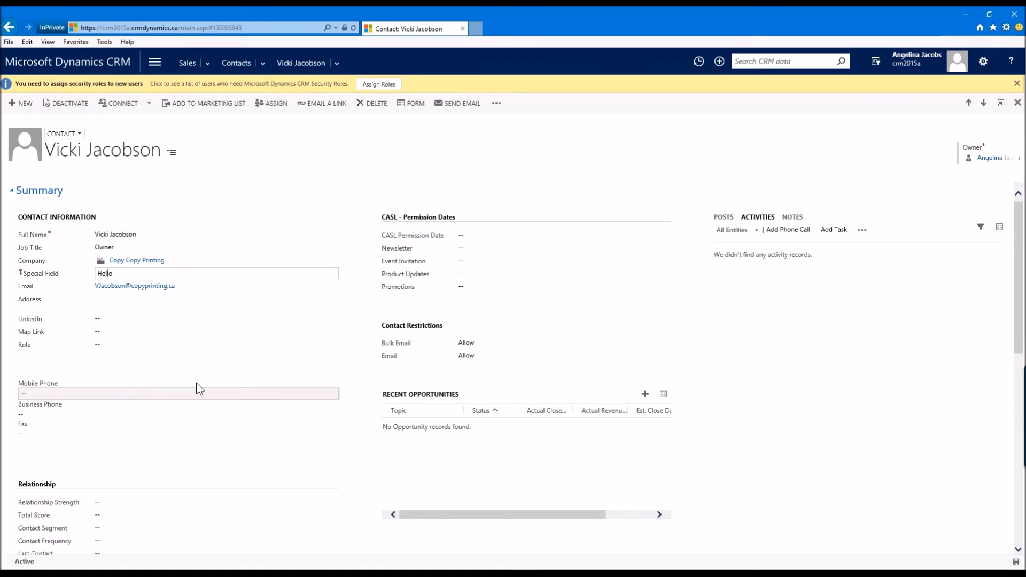
key("ctrl+s")
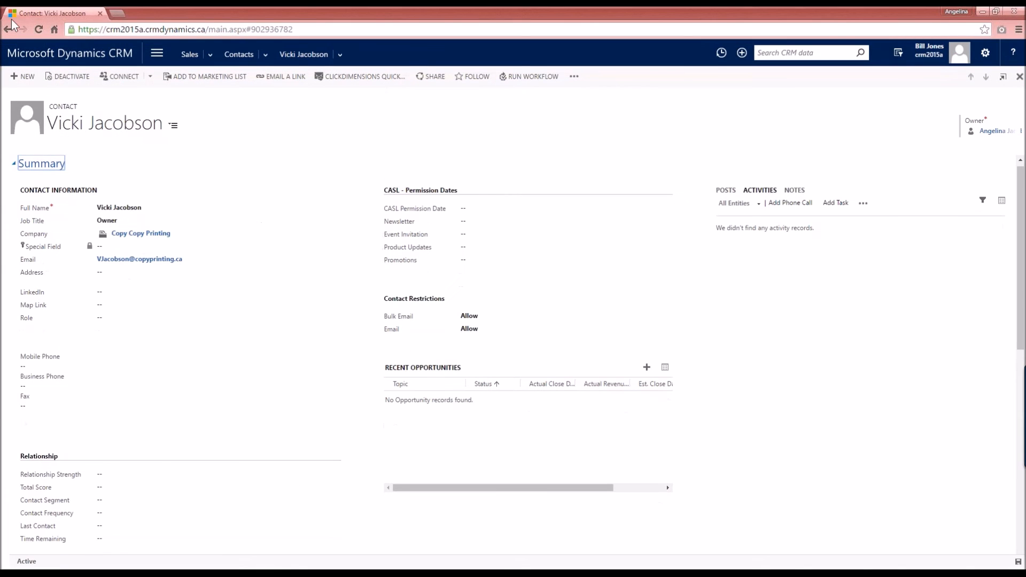
Step: Reload the contact in the salesperson's browser and check the Special Field value
left_click(39, 28)
left_click(112, 247)
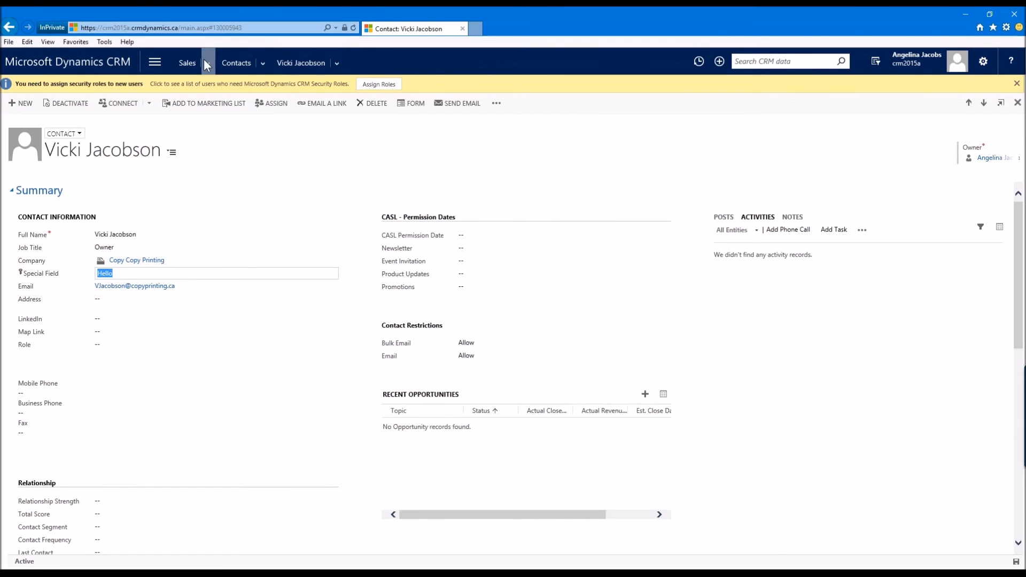
Step: Open the Salesperson demo security role from Settings > Security > Security Roles
left_click(153, 64)
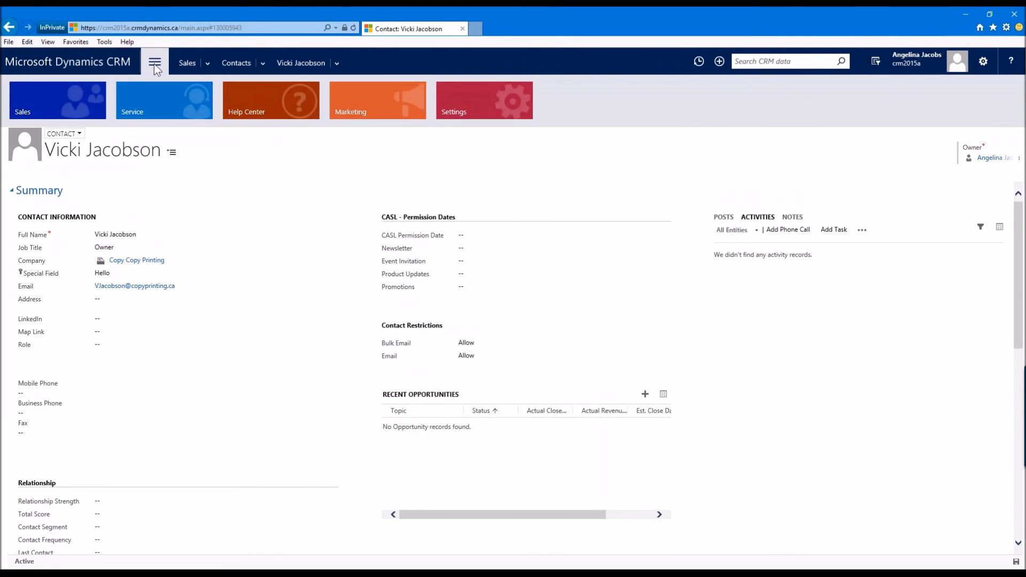
left_click(447, 101)
left_click(365, 183)
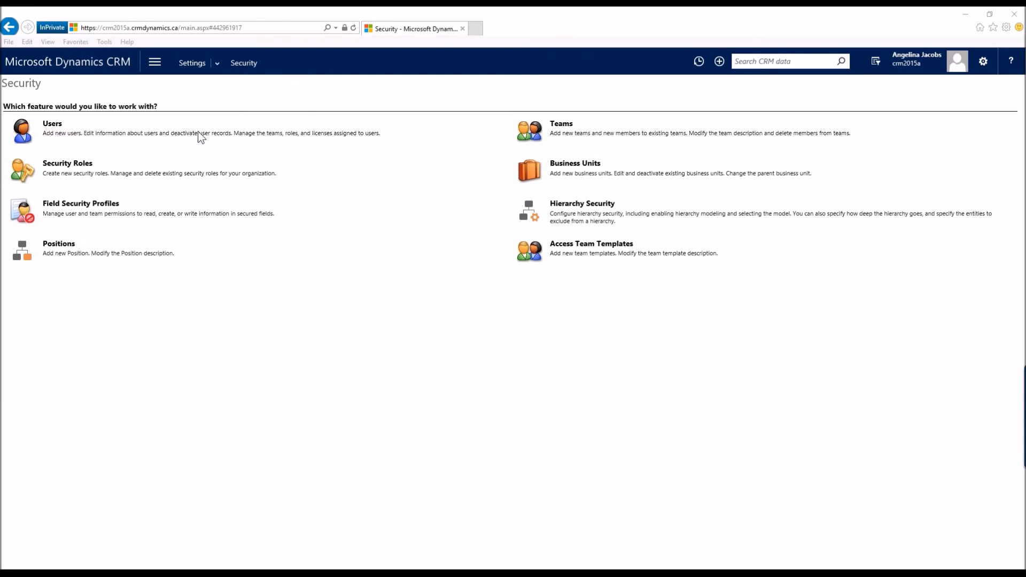
left_click(60, 164)
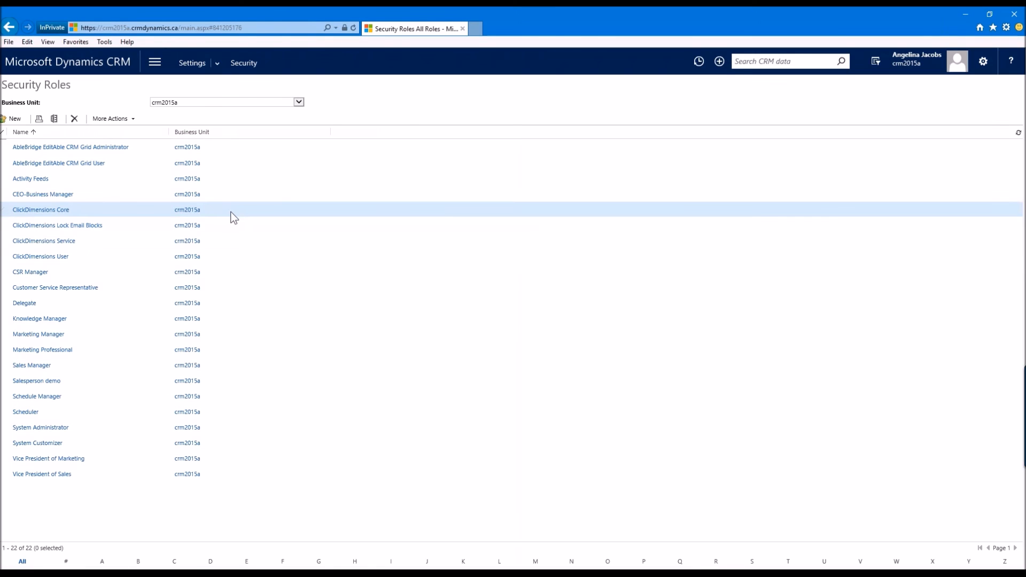
left_click(50, 381)
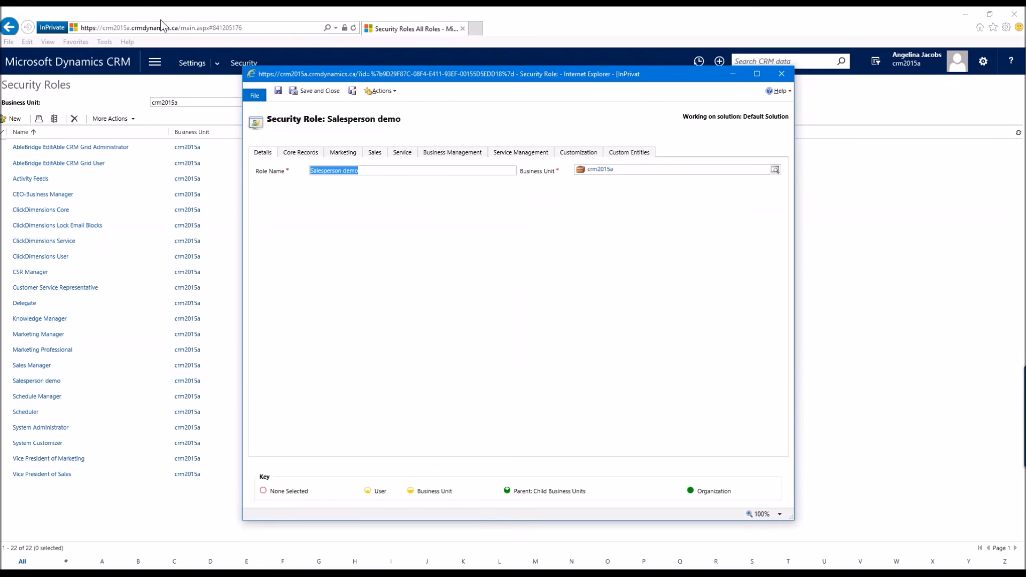
Step: Review the Salesperson demo role's privileges on the Customization tab
left_click_drag(244, 67, 45, 7)
left_click(378, 93)
scroll(326, 200, "down", 3)
scroll(334, 190, "up", 3)
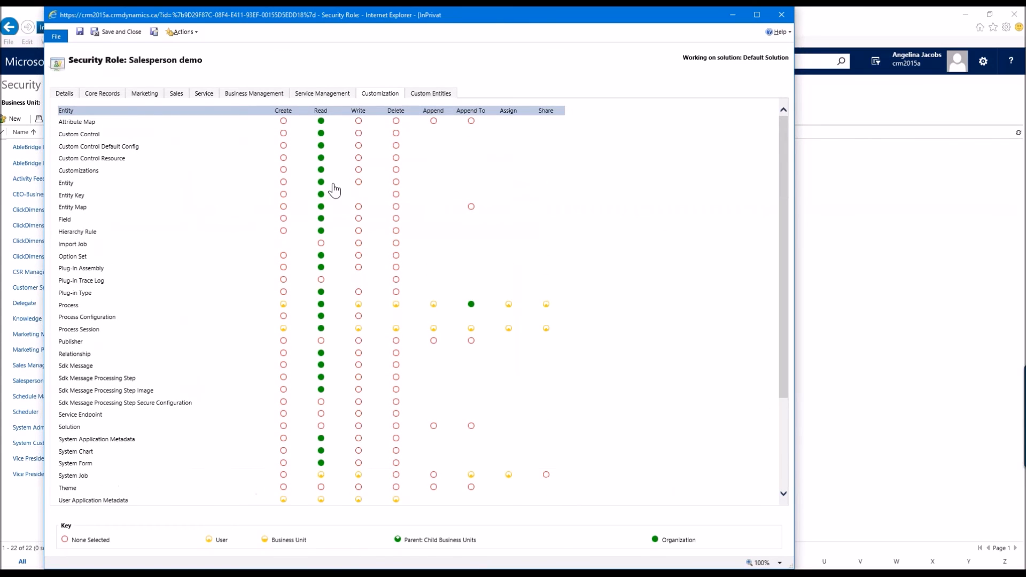
scroll(337, 189, "down", 3)
scroll(338, 187, "up", 3)
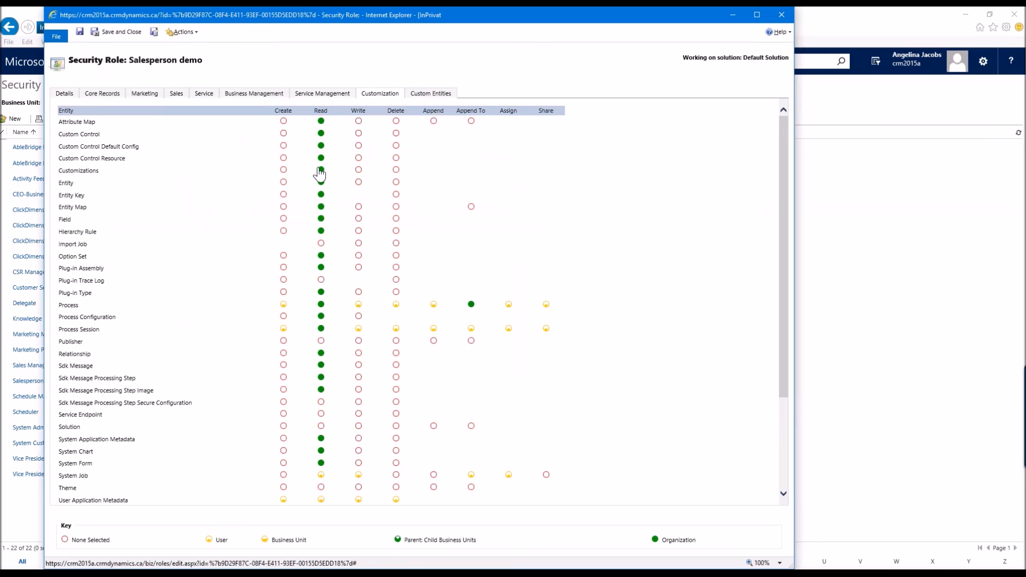
scroll(310, 233, "down", 1)
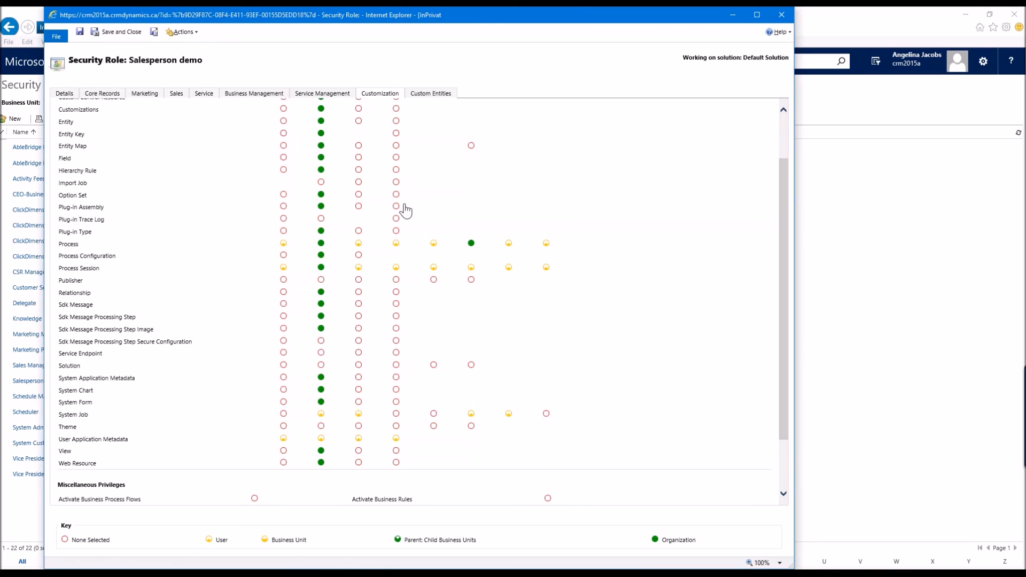
scroll(435, 205, "up", 2)
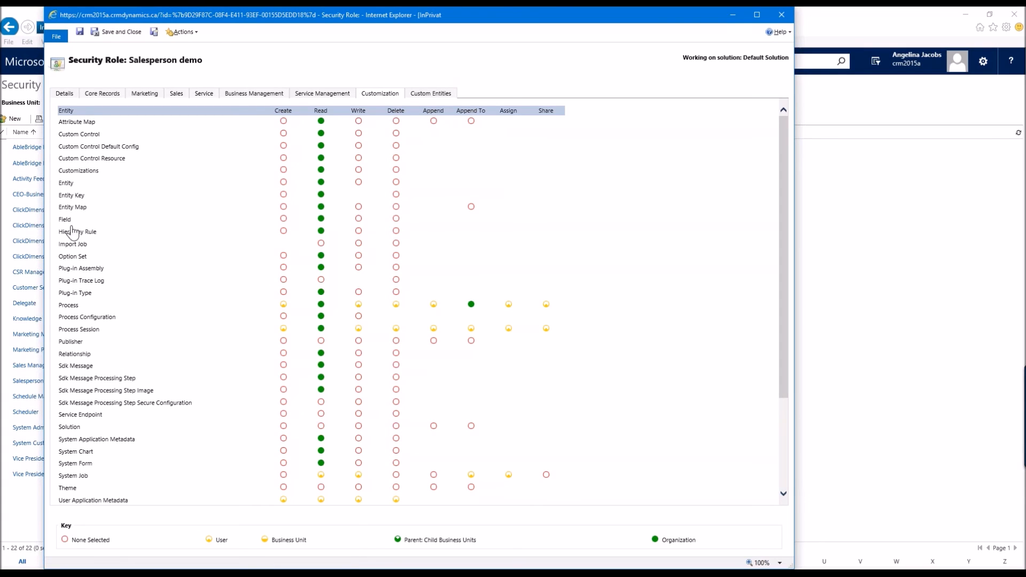
Step: Close and reopen the Salesperson demo role, then review its Core Records privileges
left_click(781, 16)
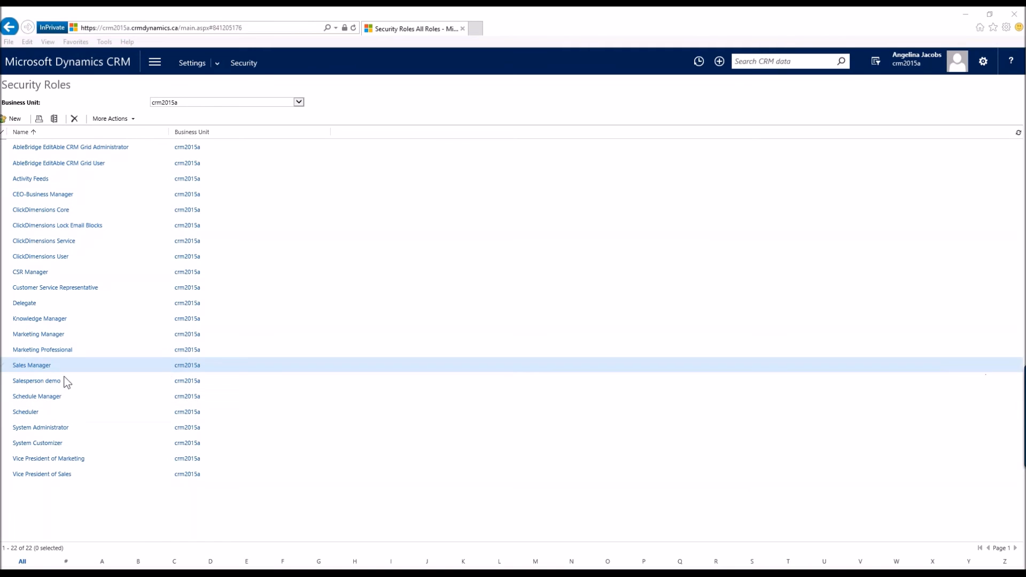
left_click(34, 381)
left_click(34, 381)
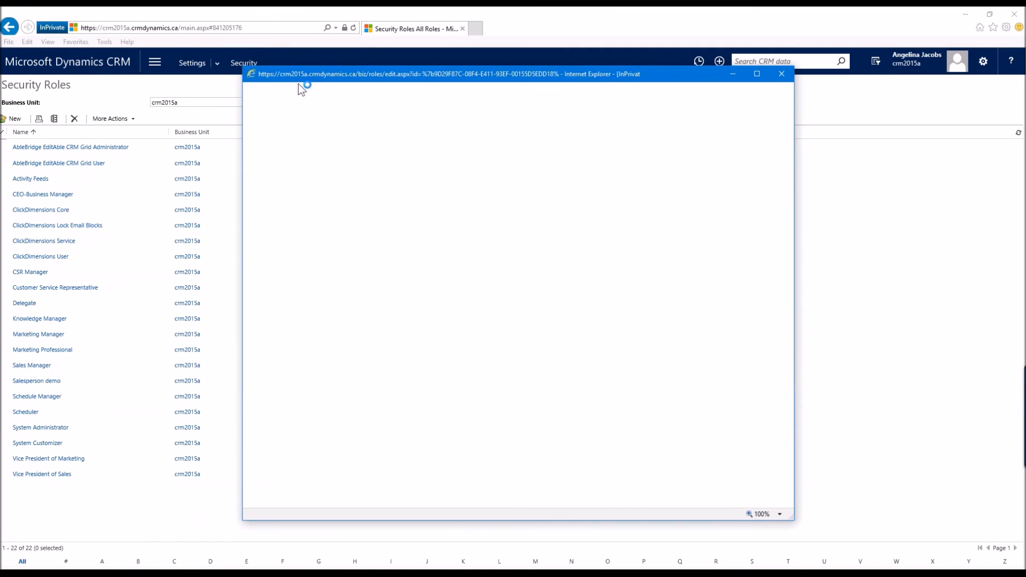
left_click_drag(241, 65, 88, 20)
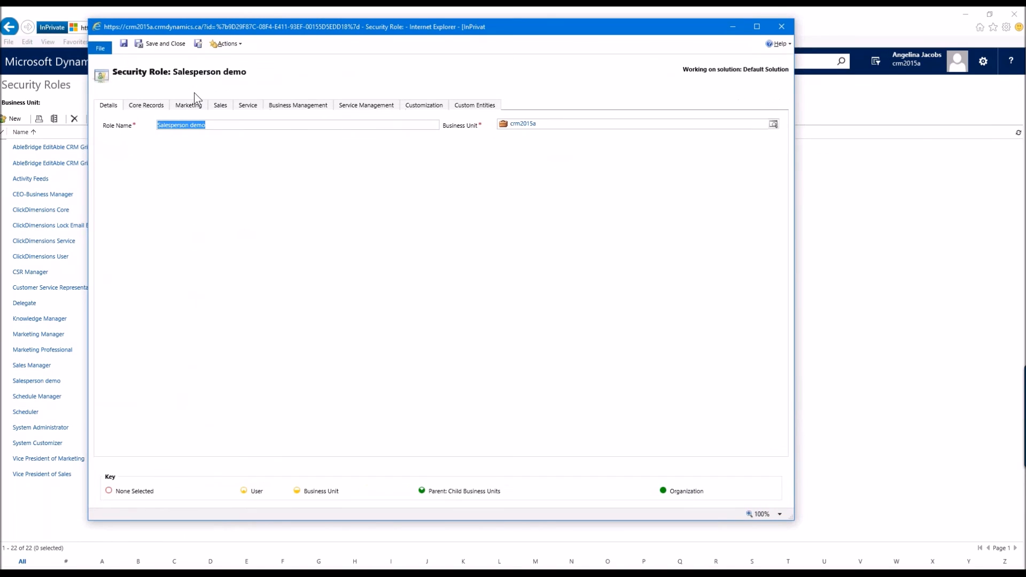
left_click(146, 105)
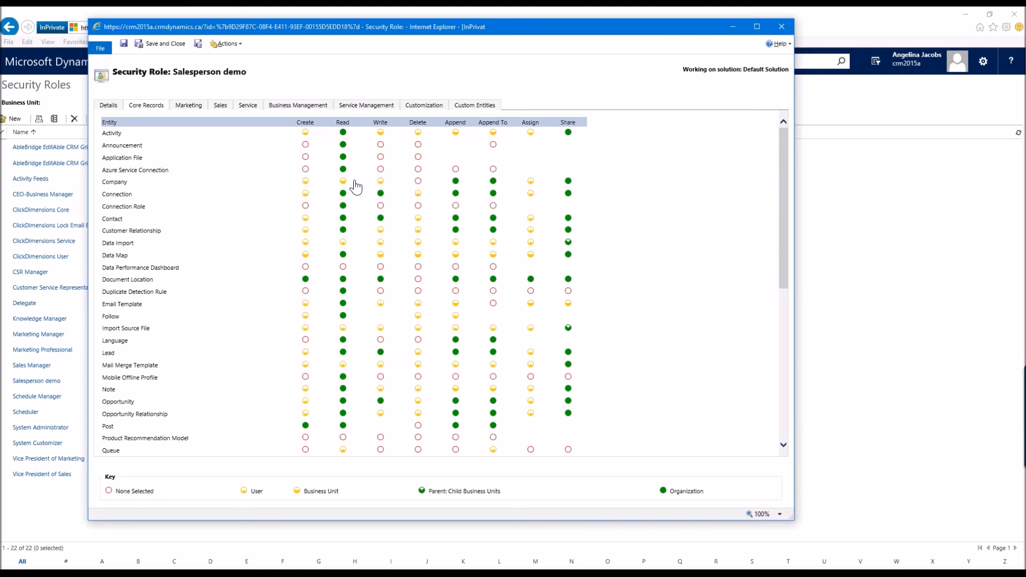
left_click_drag(529, 18, 613, 56)
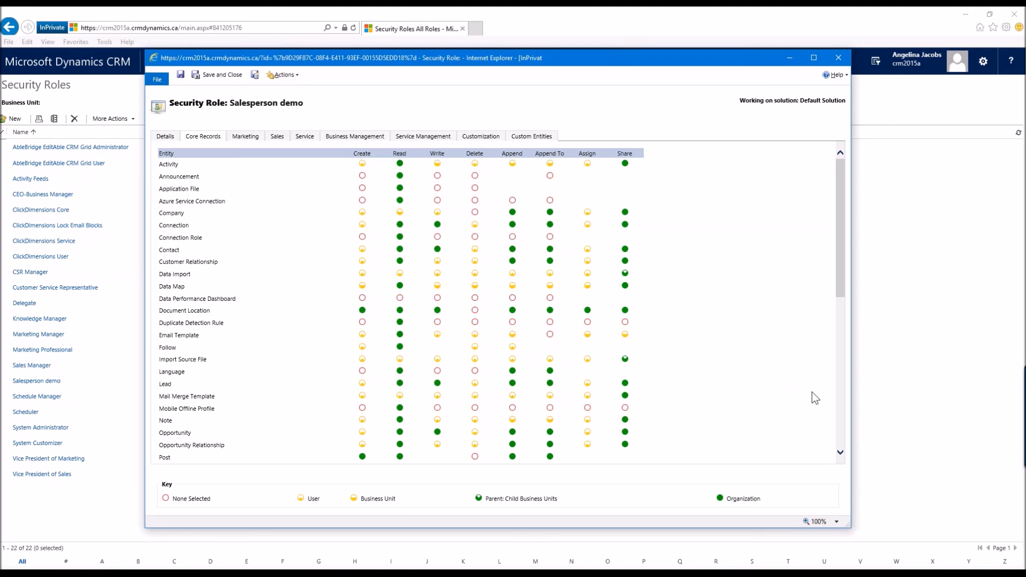
Step: Switch to the presentation slideshow window
mouse_move(730, 574)
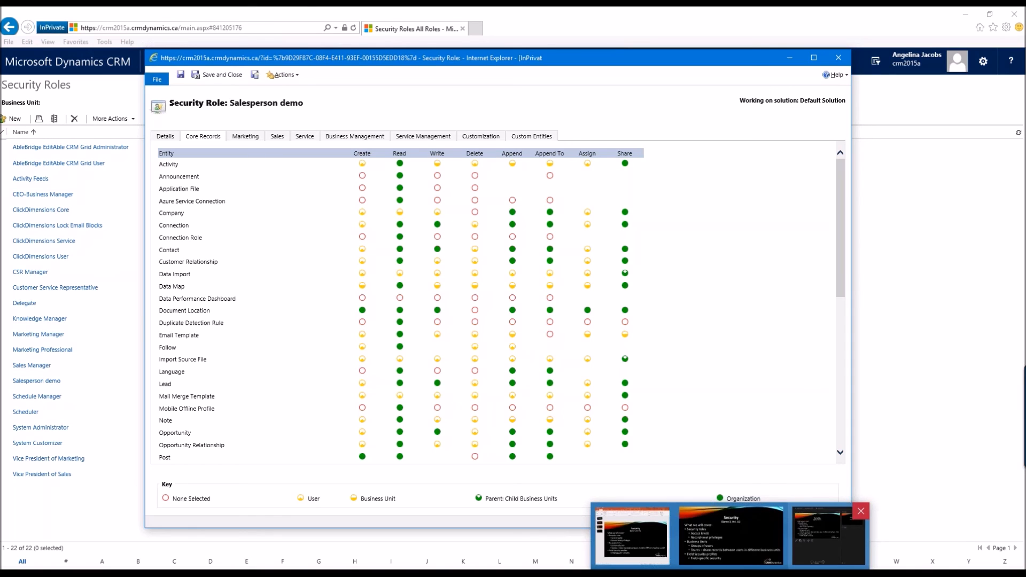
left_click(770, 541)
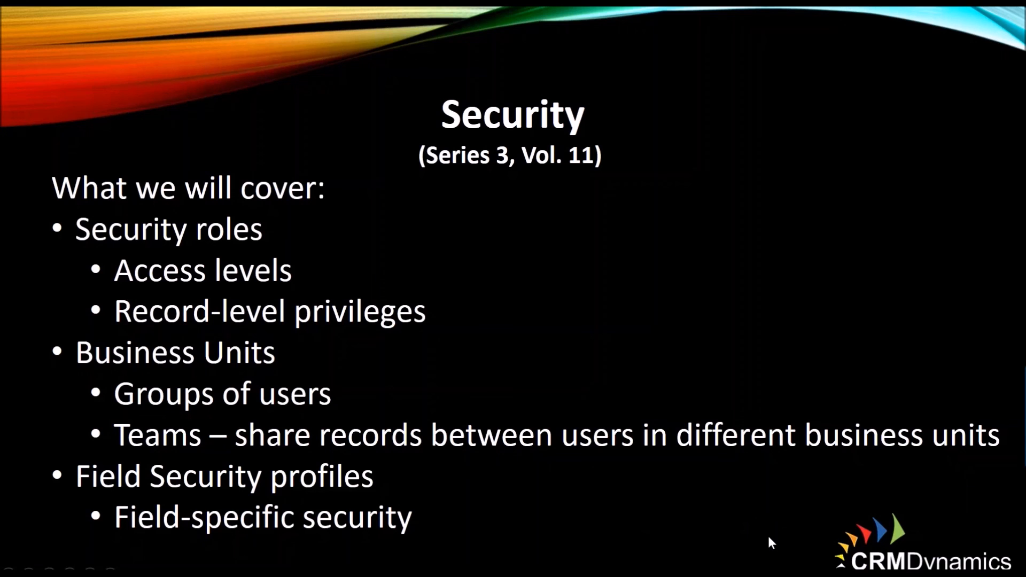
key("Right")
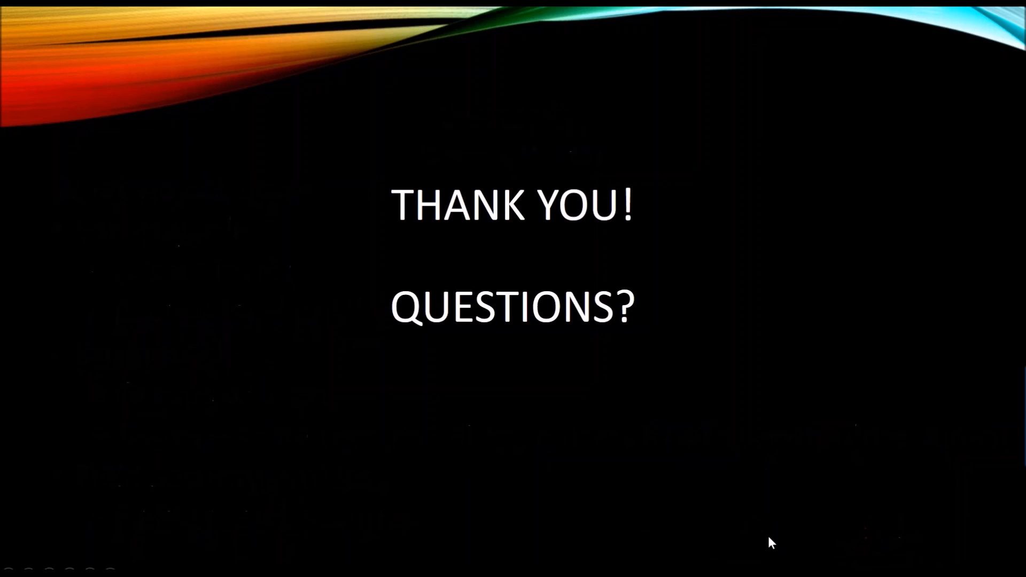
key("Left")
key("Left")
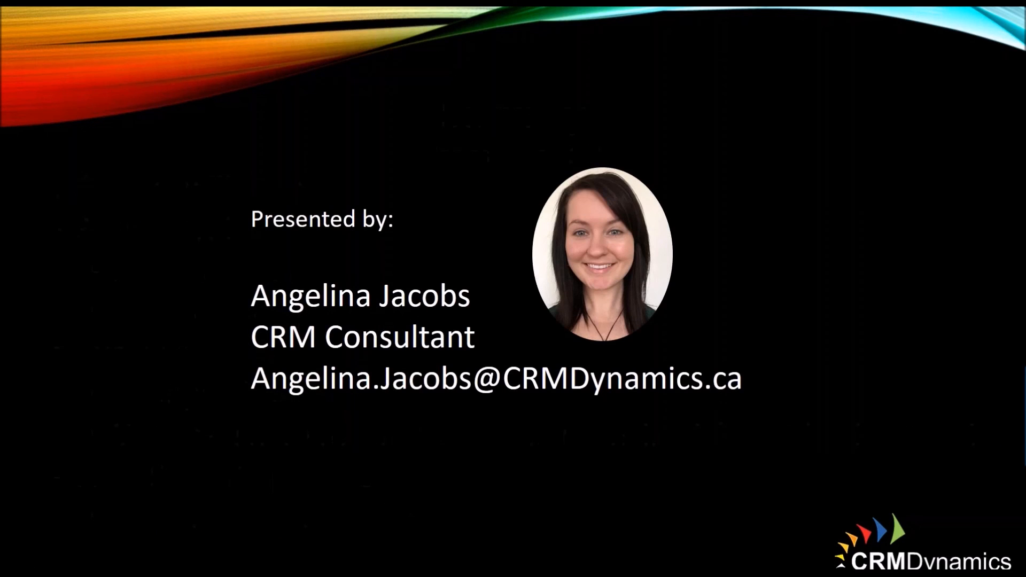